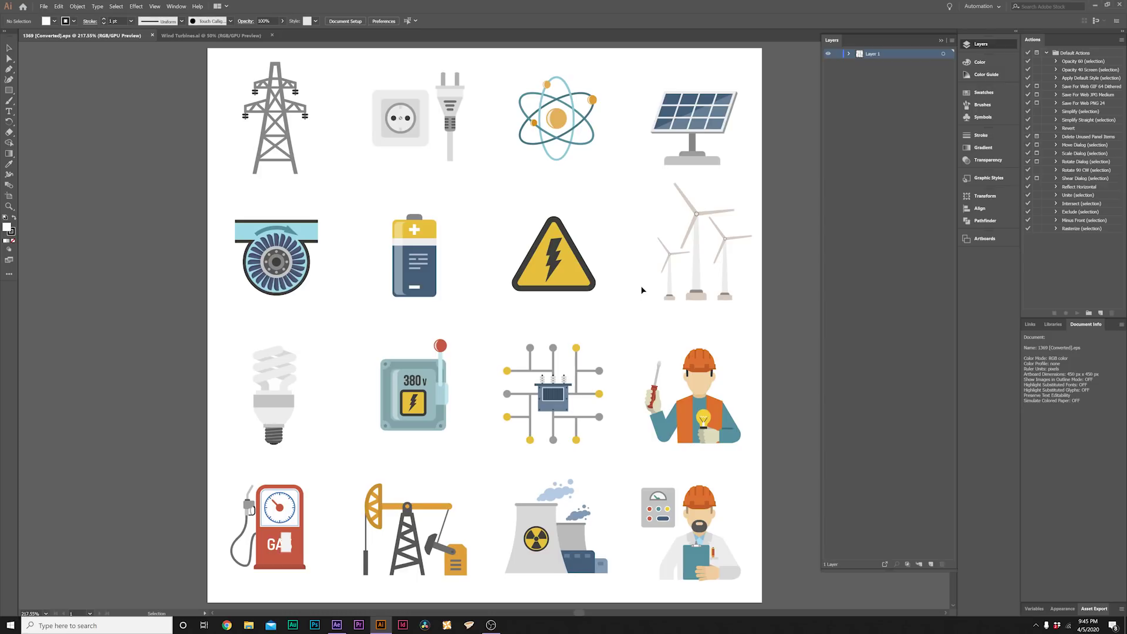
Select the wind turbine icon in the energy icon set.
{"action": "left_click", "coordinate": [643, 291]}
Select the whole three-turbine wind farm group and inspect it with the Direct Selection tool.
{"action": "left_click", "coordinate": [635, 316]}
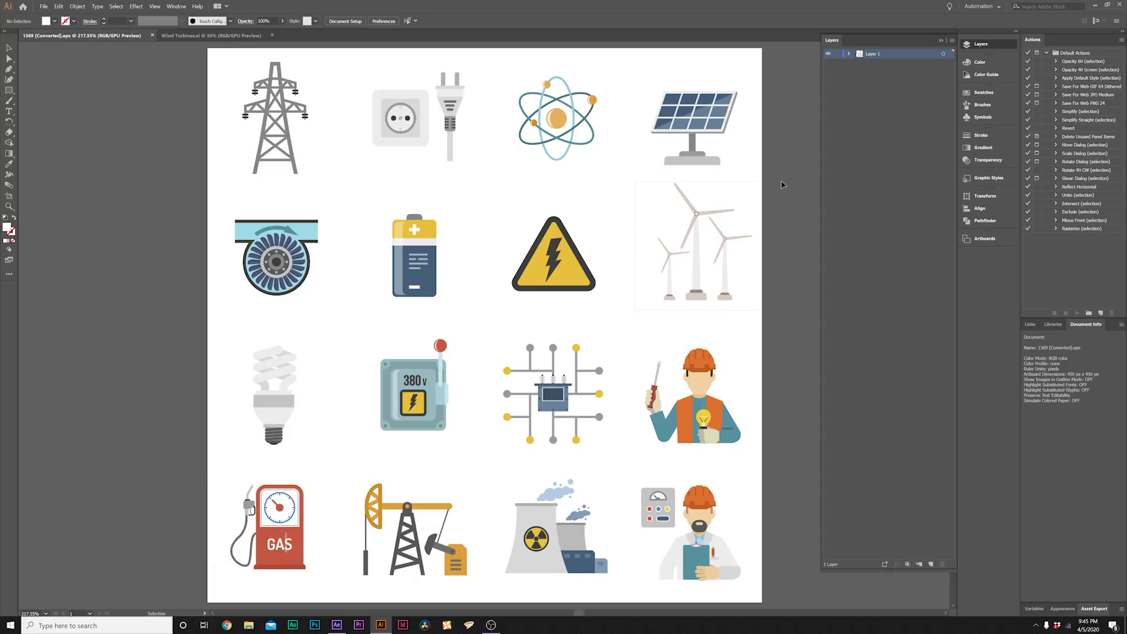
{"action": "key", "text": "ctrl+z"}
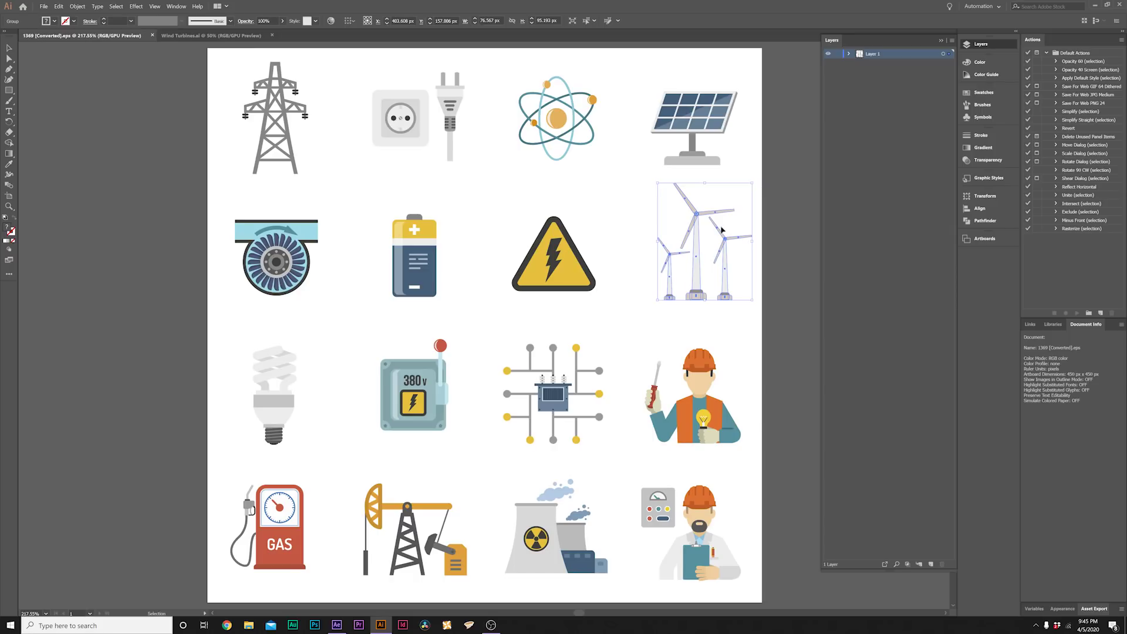
{"action": "left_click", "coordinate": [623, 267]}
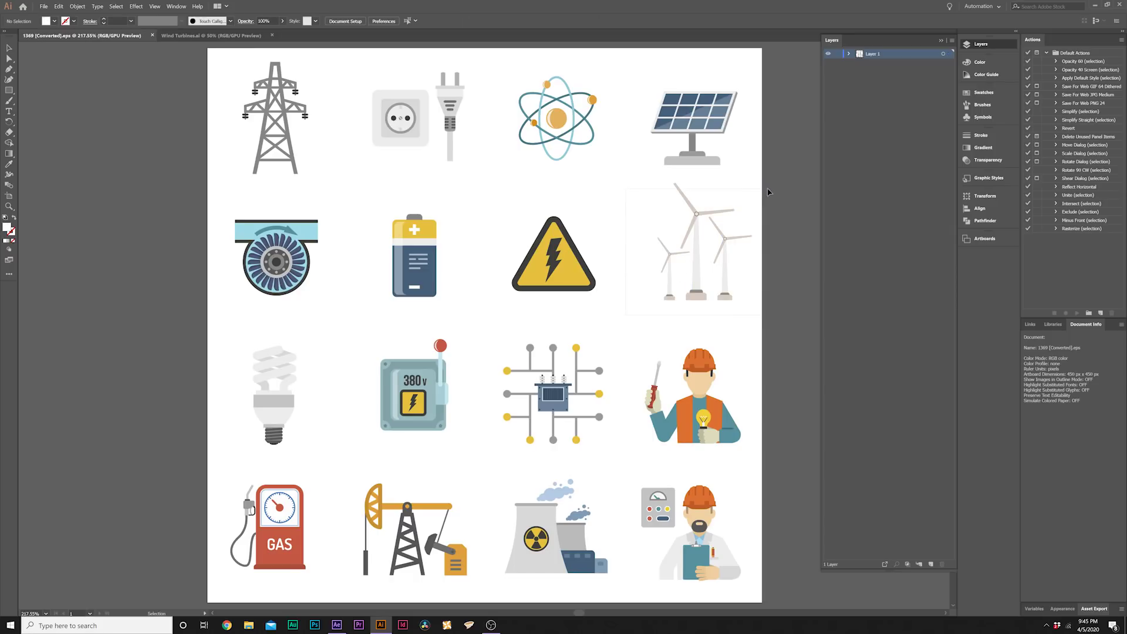
{"action": "key", "text": "ctrl+z"}
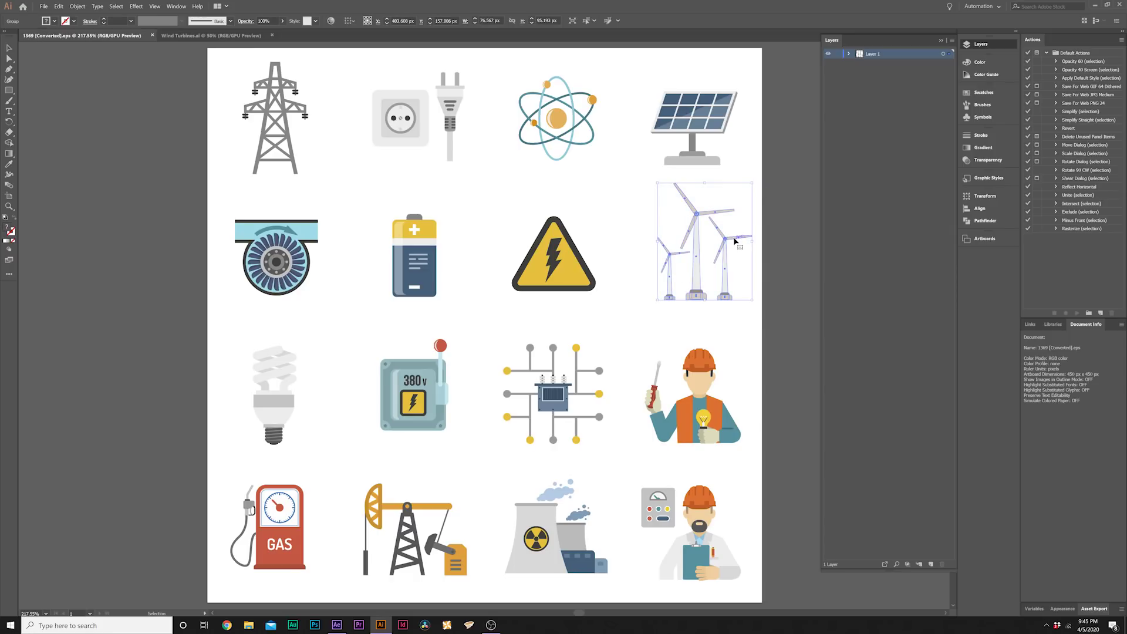
{"action": "key", "text": "a"}
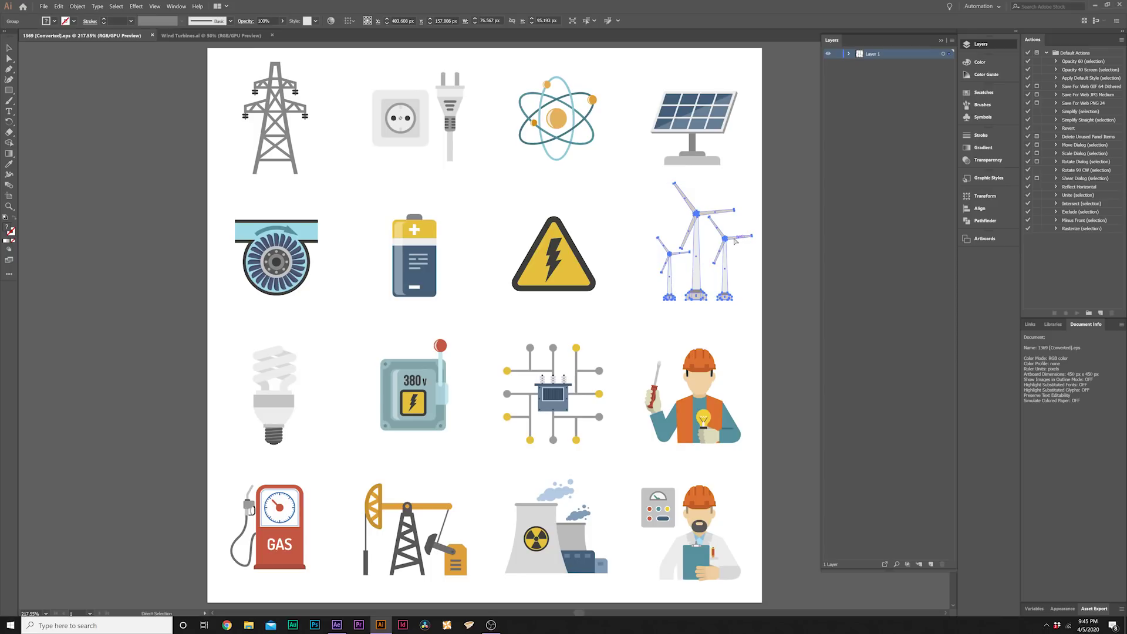
Create a new 1920×1080 px Illustrator document.
{"action": "key", "text": "v"}
{"action": "left_click", "coordinate": [43, 6]}
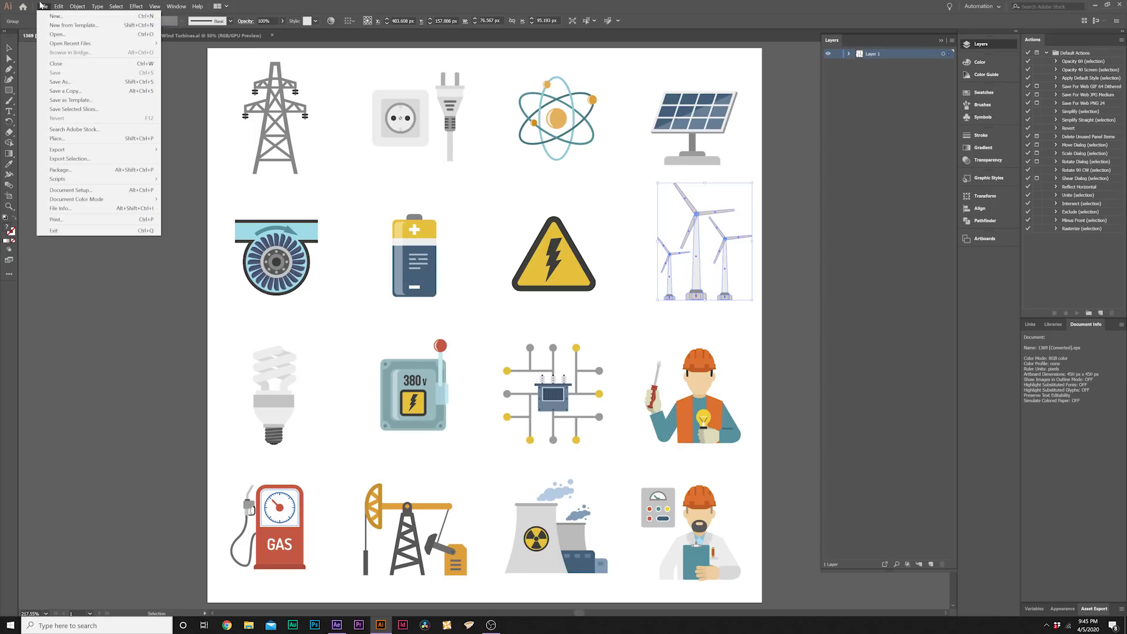
{"action": "left_click", "coordinate": [49, 16]}
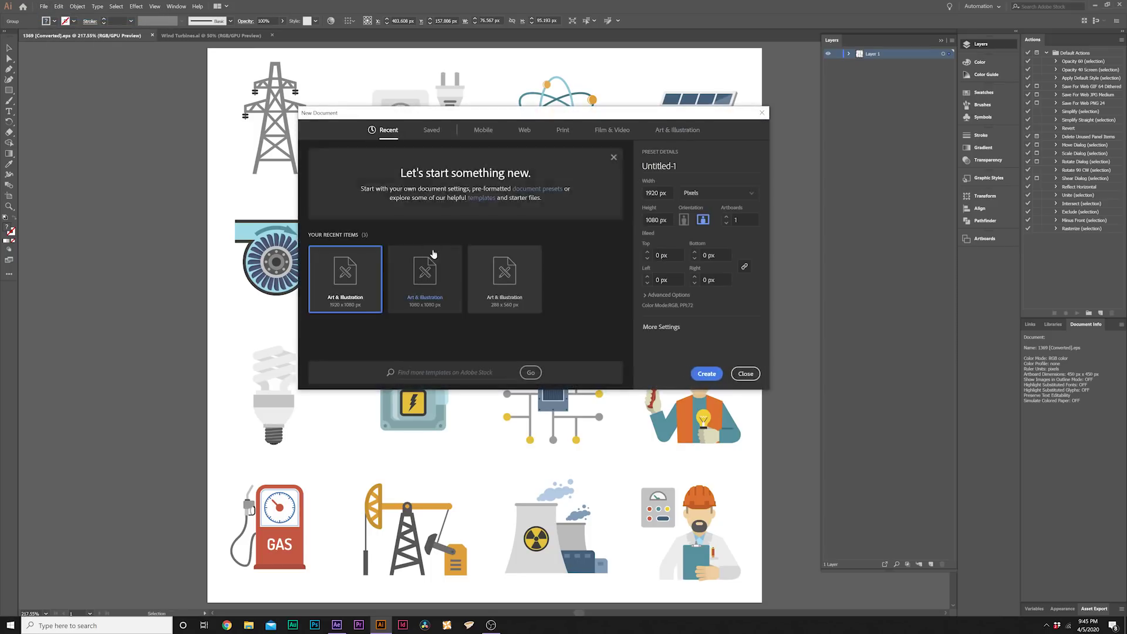
{"action": "left_click", "coordinate": [704, 371]}
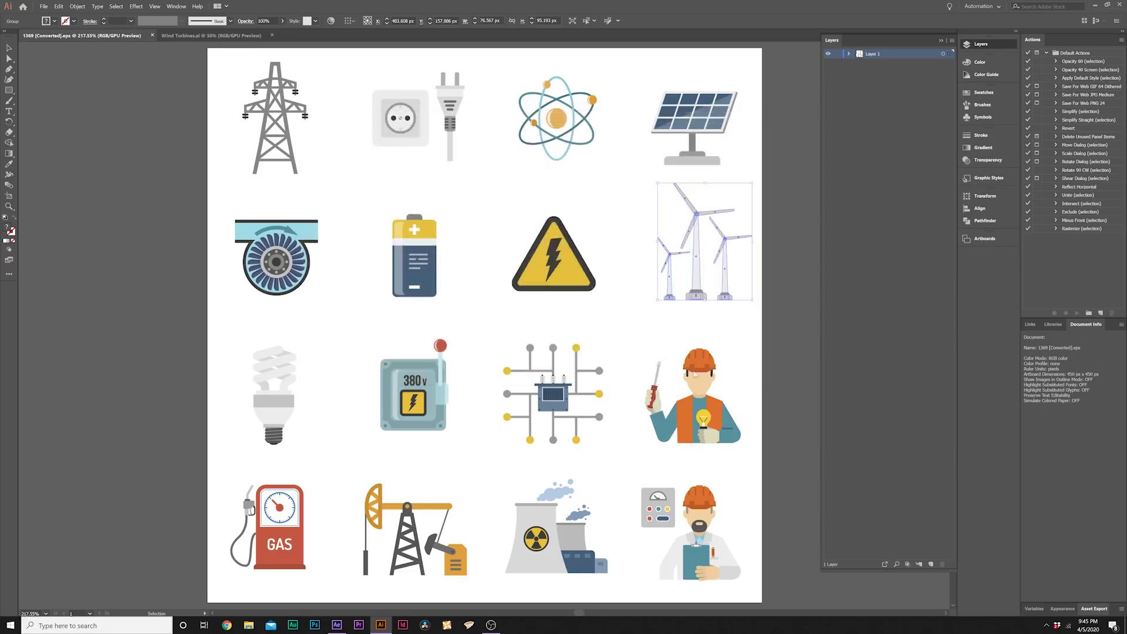
Paste the wind turbines and scale them up to fill the artboard.
{"action": "key", "text": "ctrl+v"}
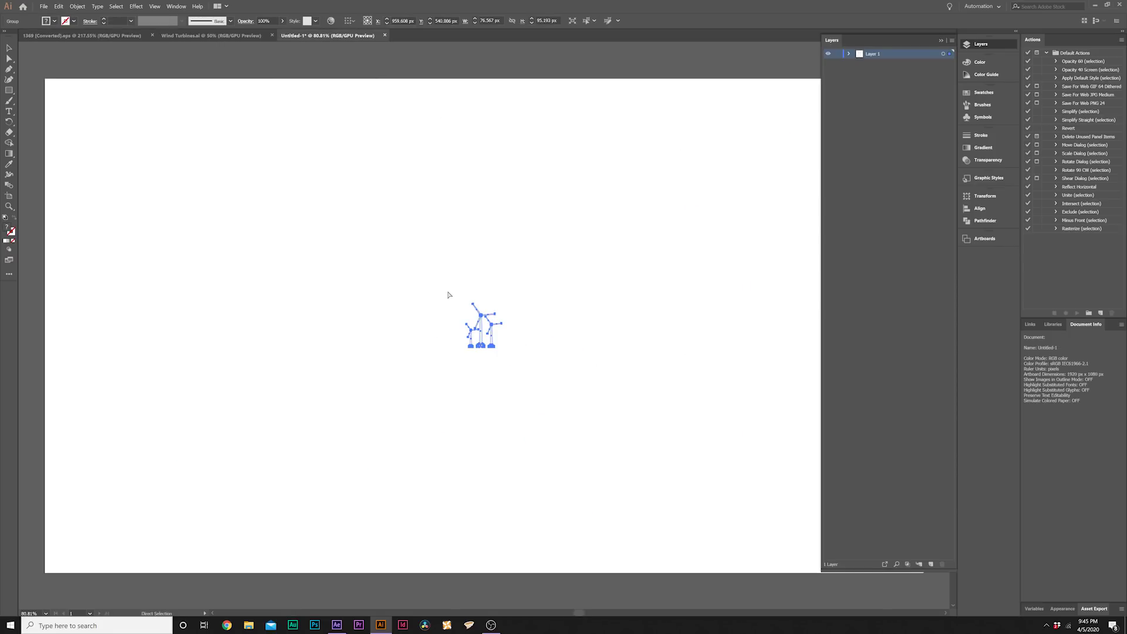
{"action": "left_click_drag", "start_coordinate": [504, 306], "coordinate": [780, 96]}
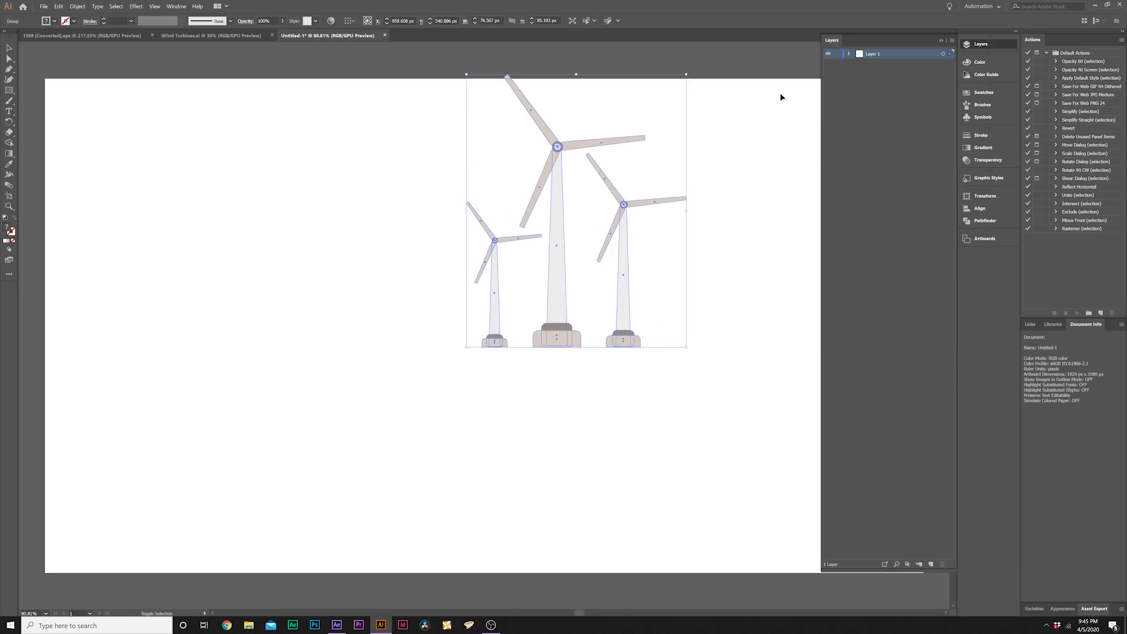
{"action": "left_click", "coordinate": [870, 91]}
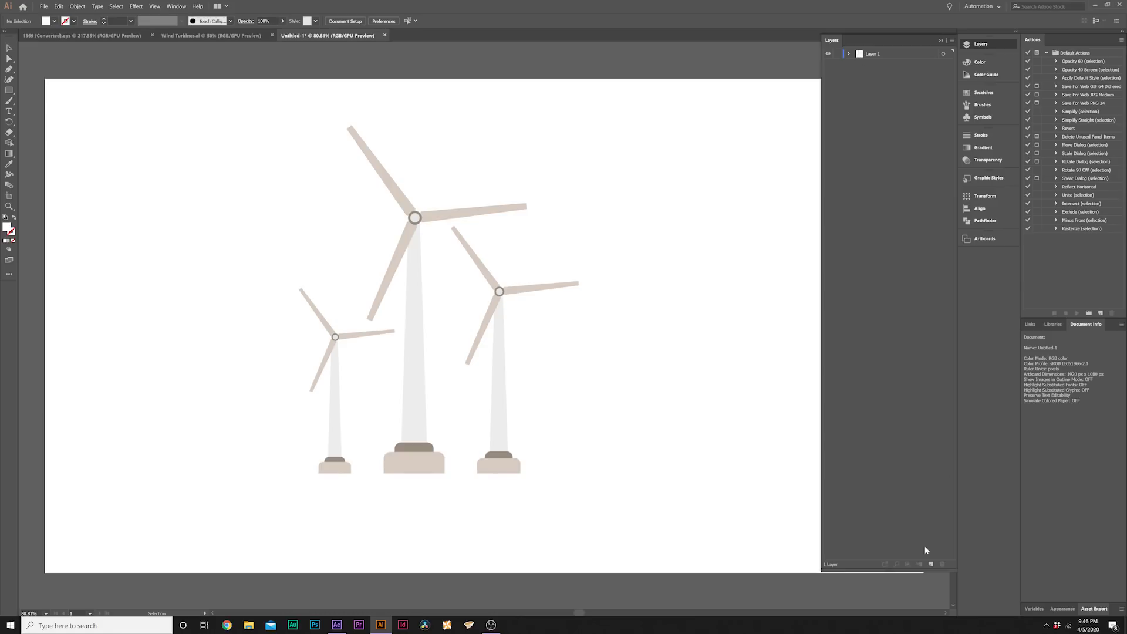
Add new layers, identify the small turbine's rotor in Layer 1, and move it into Layer 2.
{"action": "left_click", "coordinate": [931, 565]}
{"action": "left_click", "coordinate": [930, 564]}
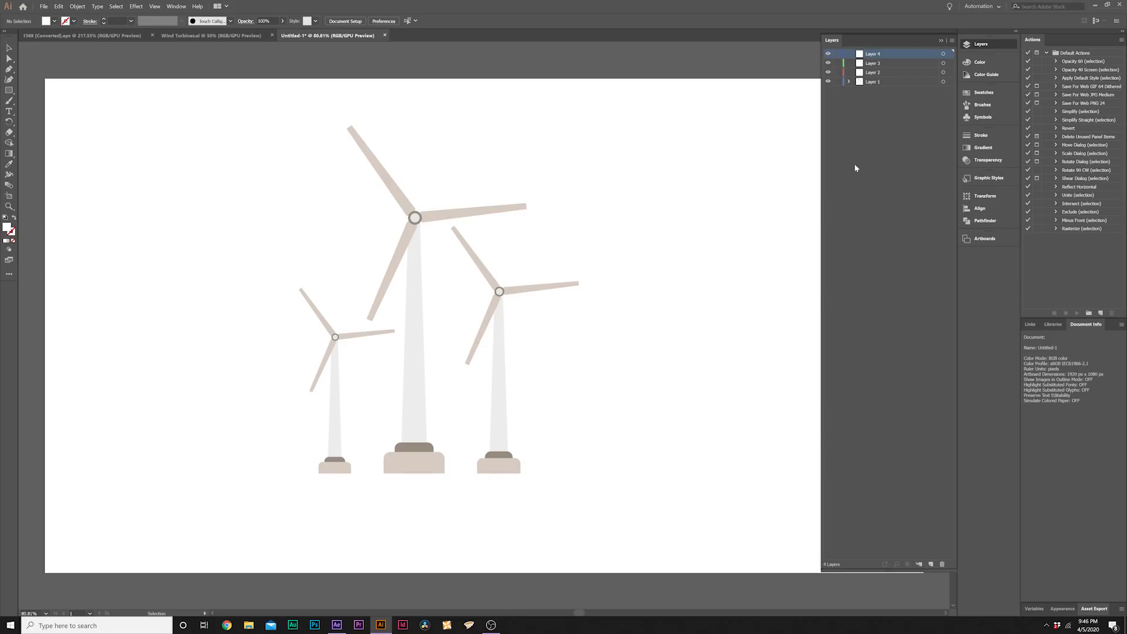
{"action": "left_click", "coordinate": [849, 82]}
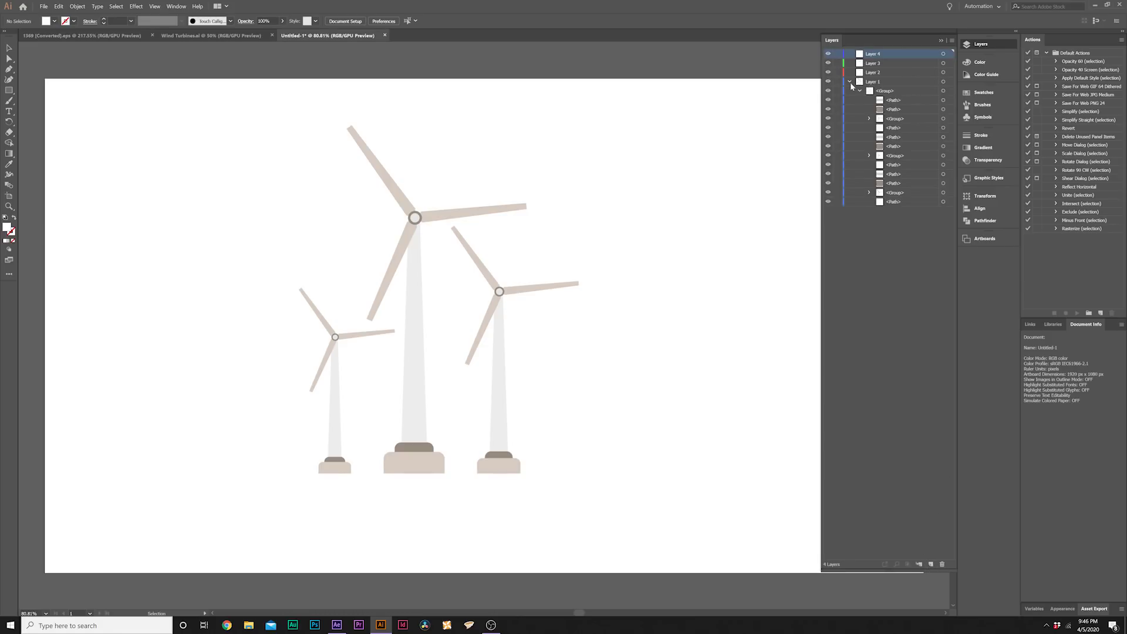
{"action": "left_click", "coordinate": [894, 118]}
{"action": "left_click", "coordinate": [828, 119]}
{"action": "left_click", "coordinate": [829, 118]}
{"action": "left_click", "coordinate": [829, 118]}
{"action": "left_click", "coordinate": [828, 118]}
{"action": "left_click", "coordinate": [829, 119]}
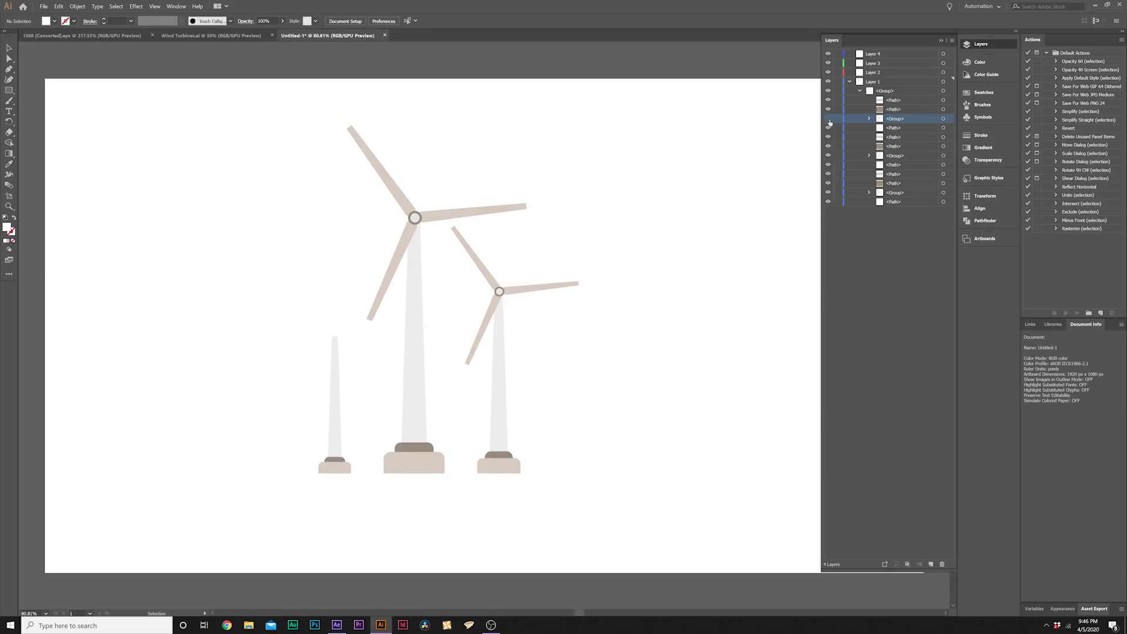
{"action": "left_click", "coordinate": [828, 119]}
{"action": "left_click_drag", "start_coordinate": [894, 119], "coordinate": [880, 54]}
{"action": "left_click", "coordinate": [849, 82]}
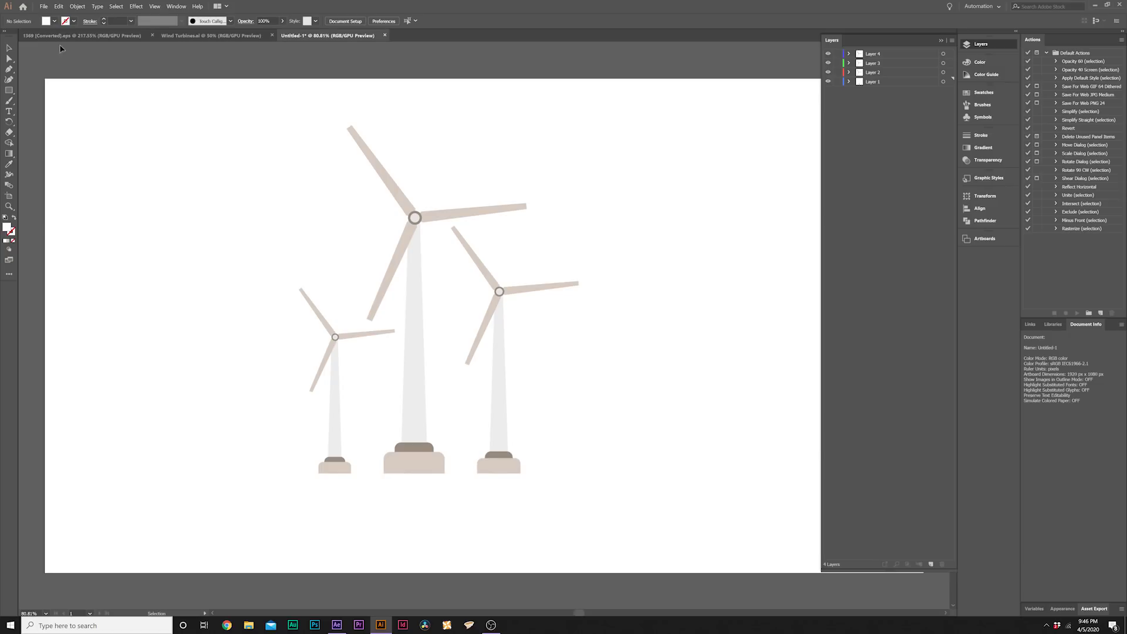
Save Wind Turbines.ai, import it into After Effects as a layered composition, and open it.
{"action": "left_click", "coordinate": [43, 7]}
{"action": "left_click", "coordinate": [56, 83]}
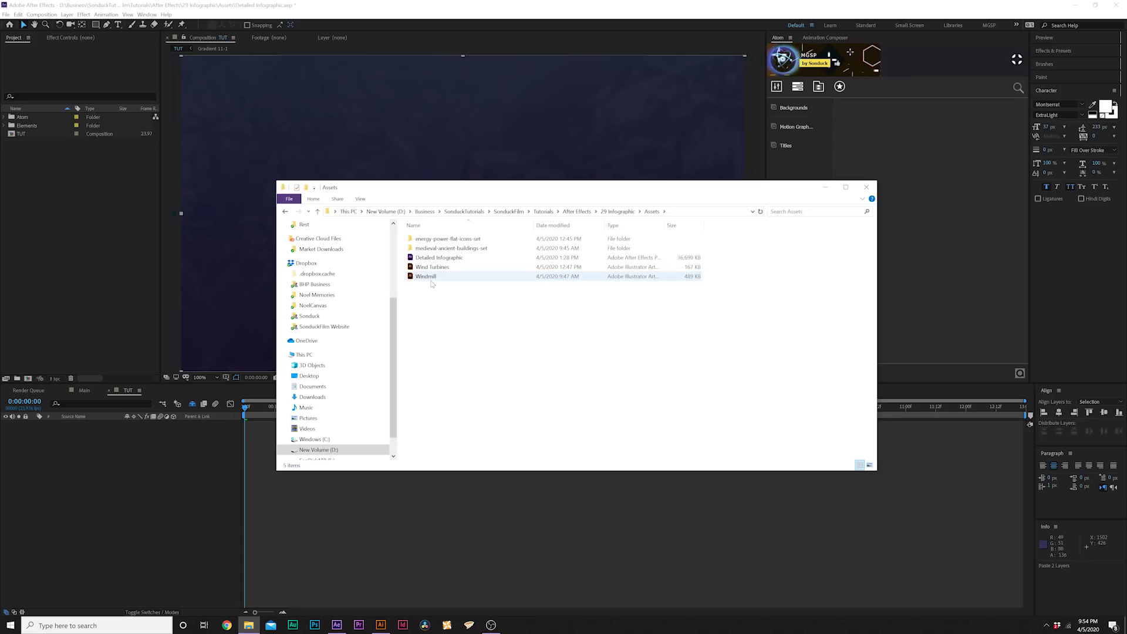
{"action": "left_click", "coordinate": [452, 267]}
{"action": "left_click_drag", "start_coordinate": [410, 267], "coordinate": [57, 203]}
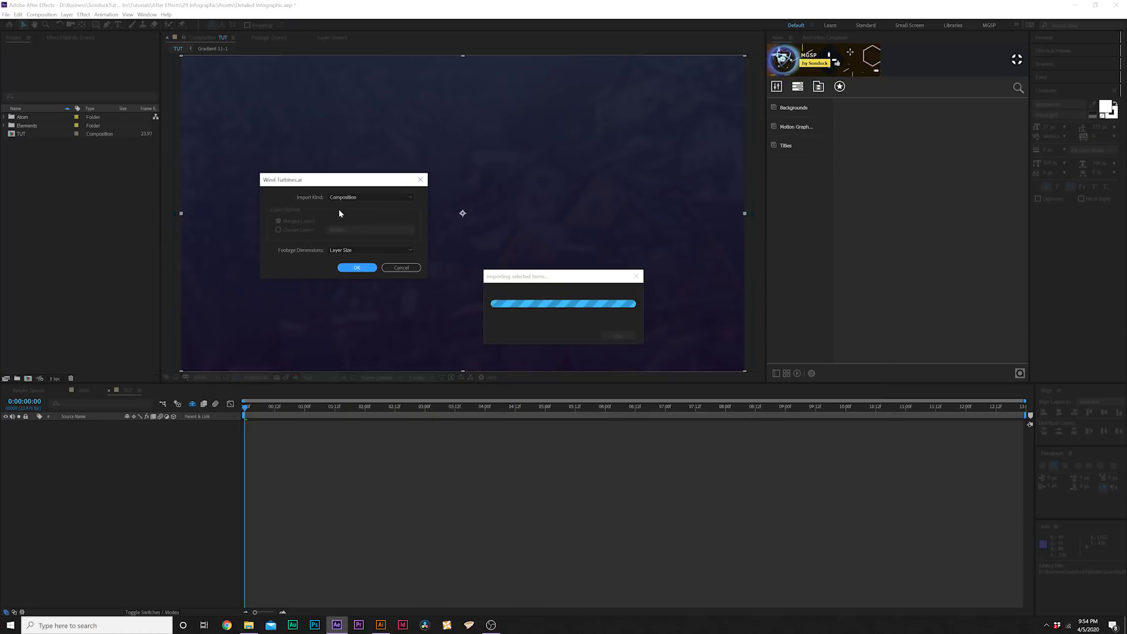
{"action": "left_click", "coordinate": [354, 268]}
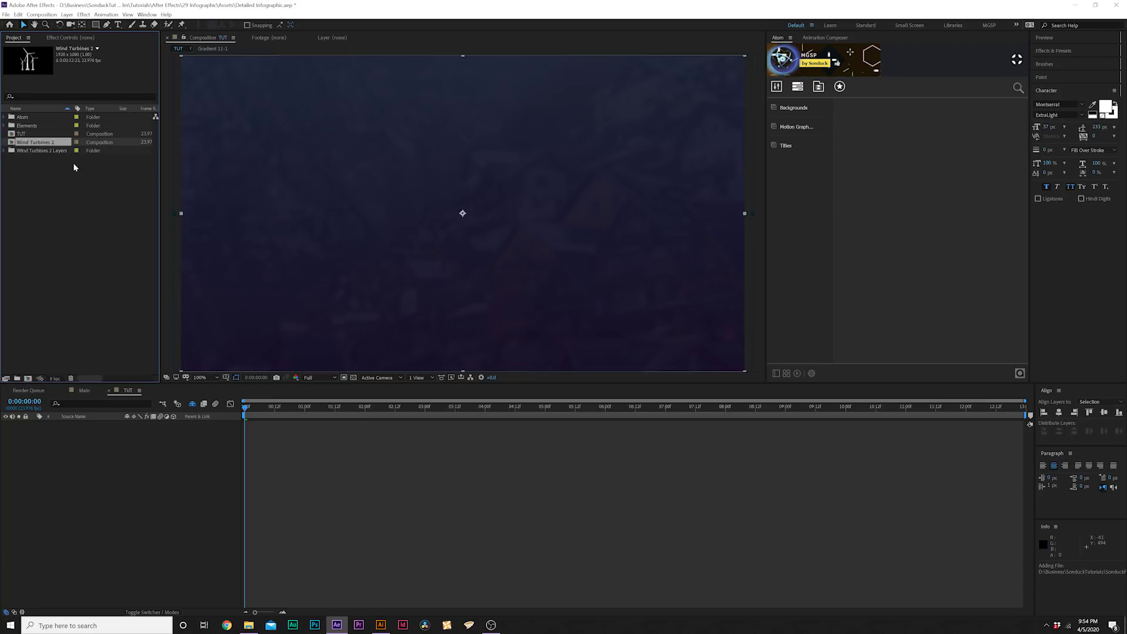
{"action": "double_click", "coordinate": [12, 143]}
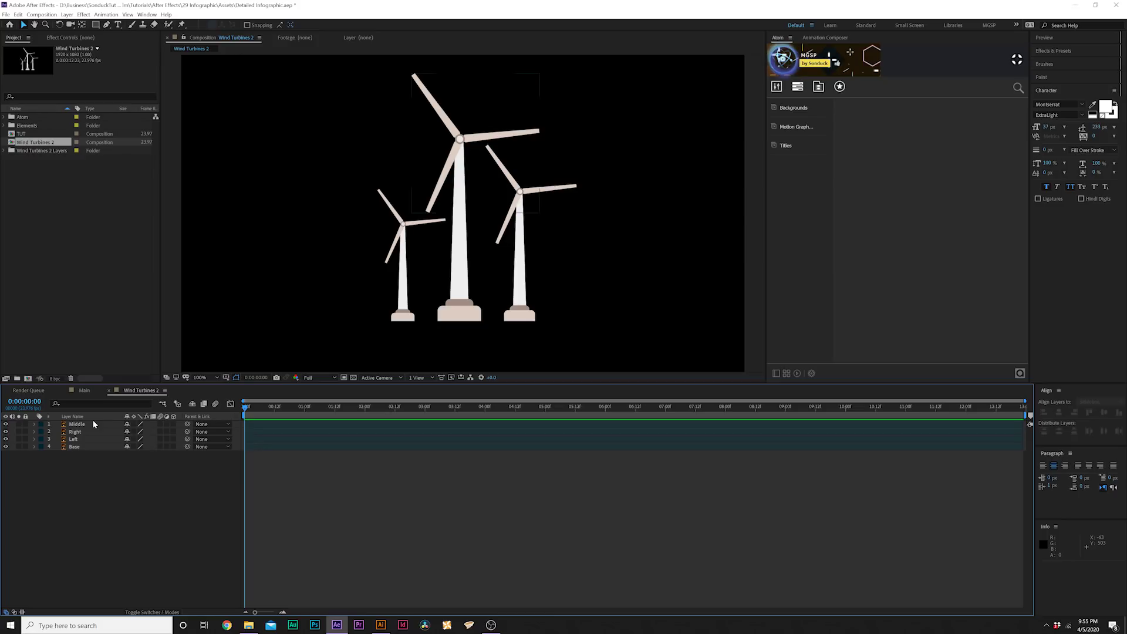
Rename the composition to TUT in Composition Settings.
{"action": "left_click", "coordinate": [42, 14]}
{"action": "left_click", "coordinate": [88, 36]}
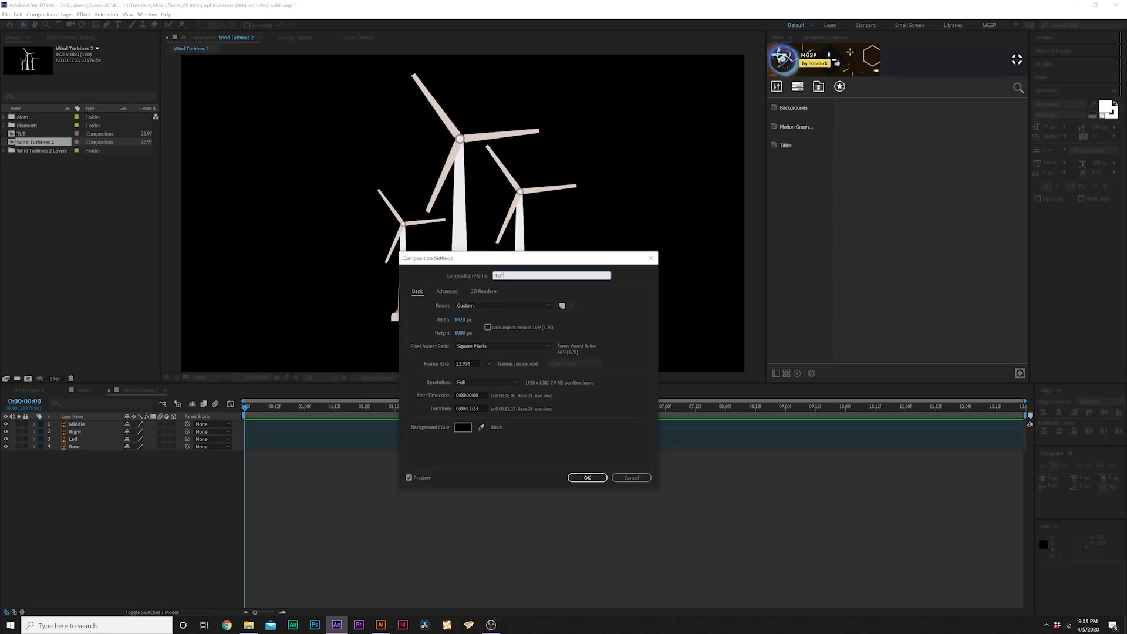
{"action": "type", "text": "TUT"}
{"action": "key", "text": "Return"}
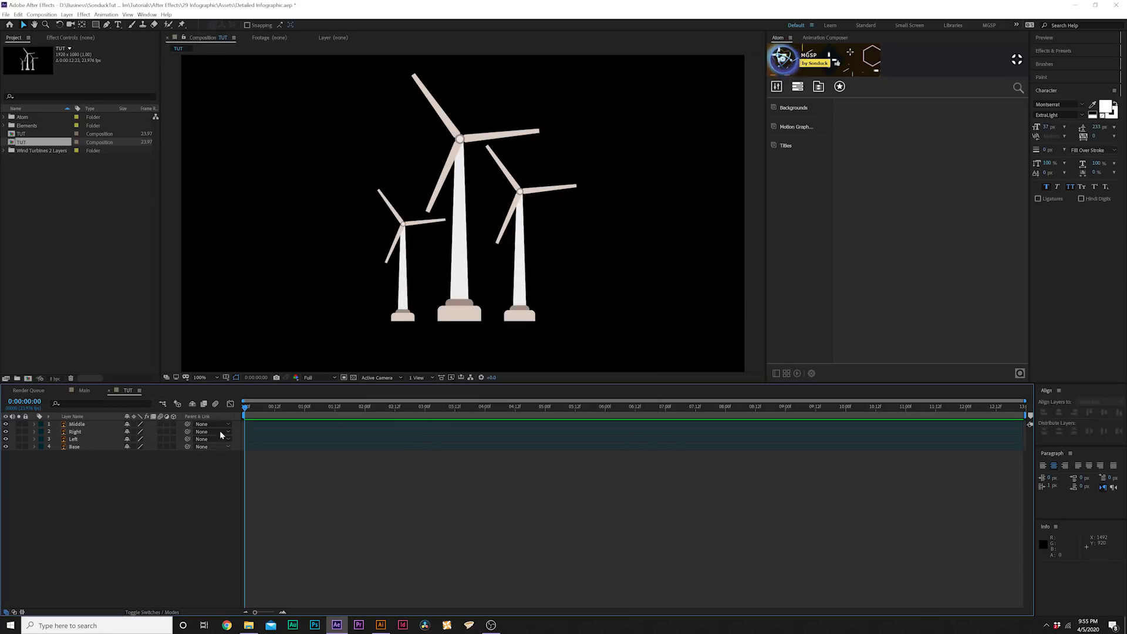
Move all four turbine layers lower in the frame and check the Right layer.
{"action": "left_click_drag", "start_coordinate": [55, 520], "coordinate": [88, 421]}
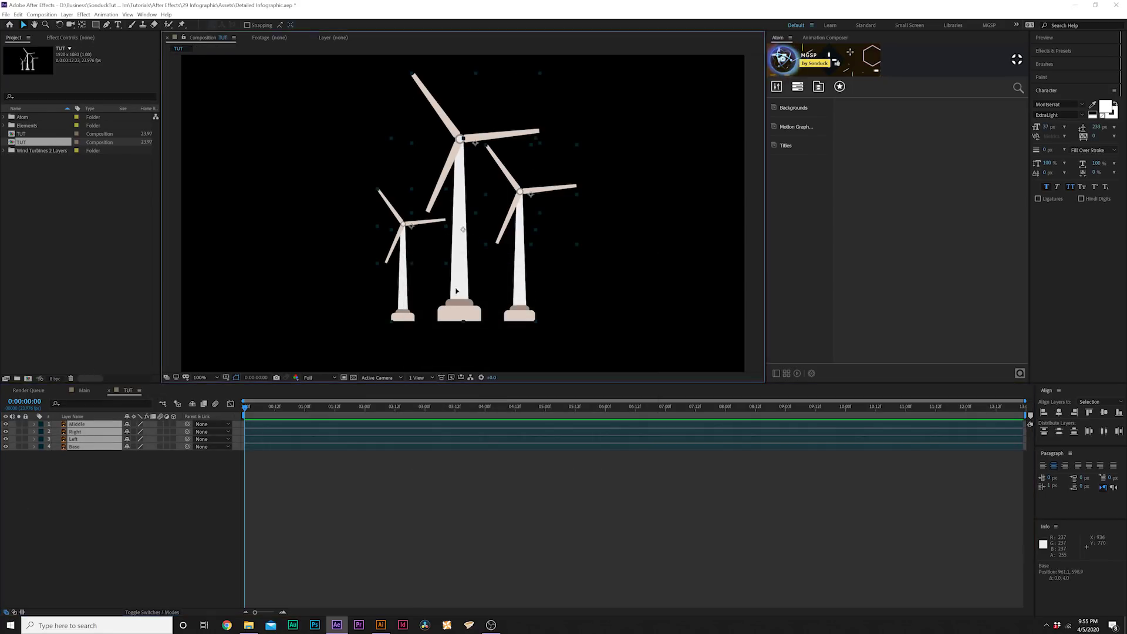
{"action": "left_click_drag", "start_coordinate": [465, 260], "coordinate": [465, 285]}
{"action": "left_click", "coordinate": [73, 439]}
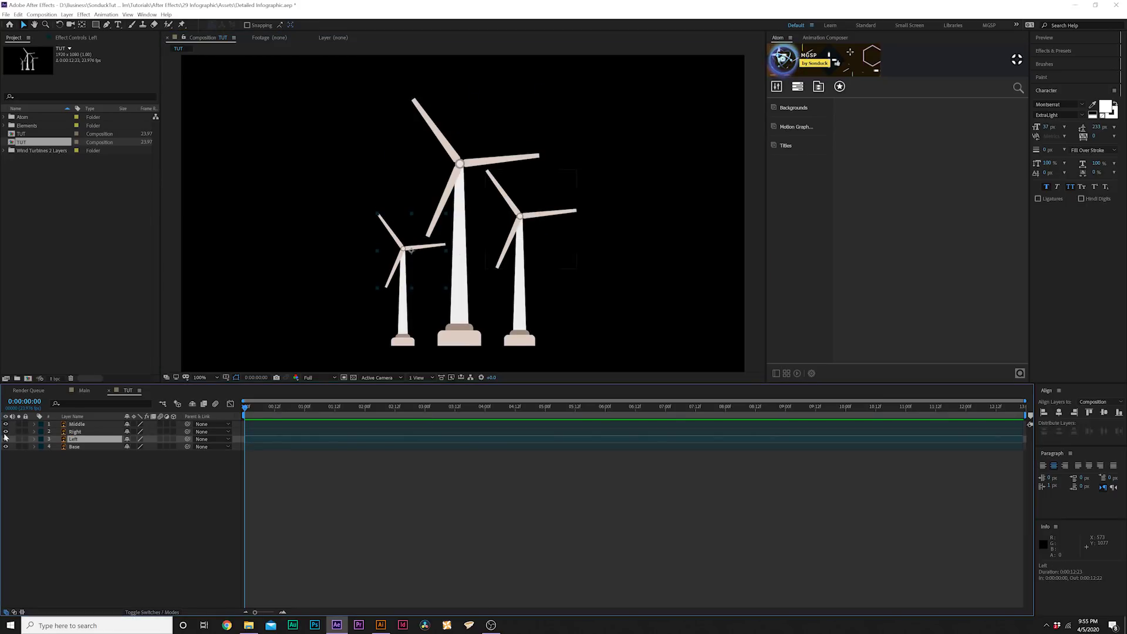
{"action": "left_click", "coordinate": [6, 432]}
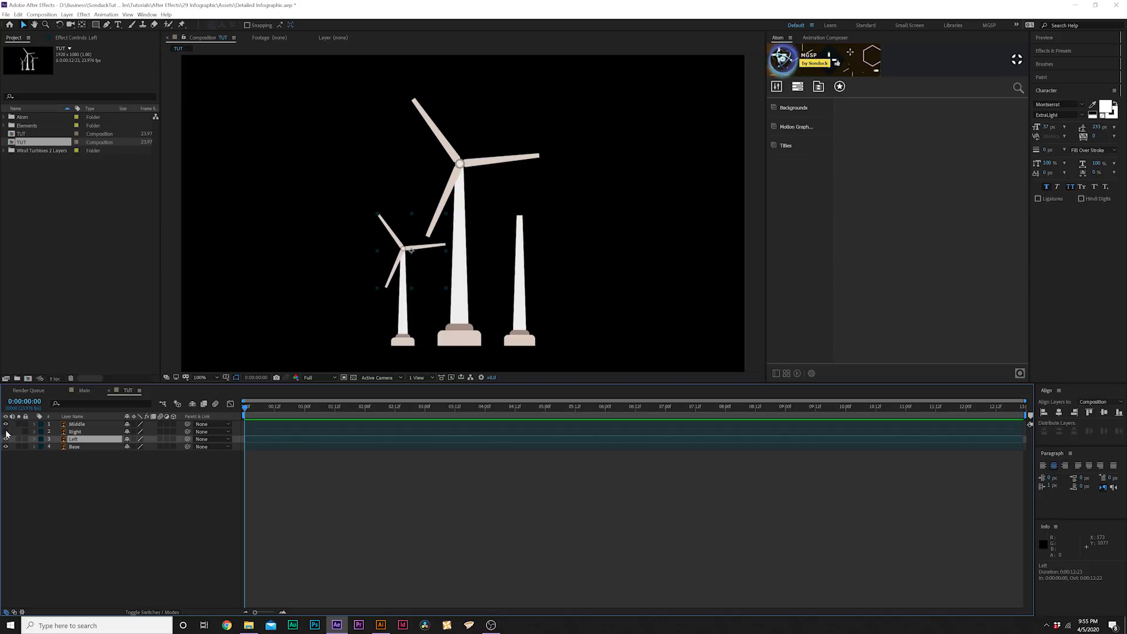
{"action": "left_click", "coordinate": [7, 431]}
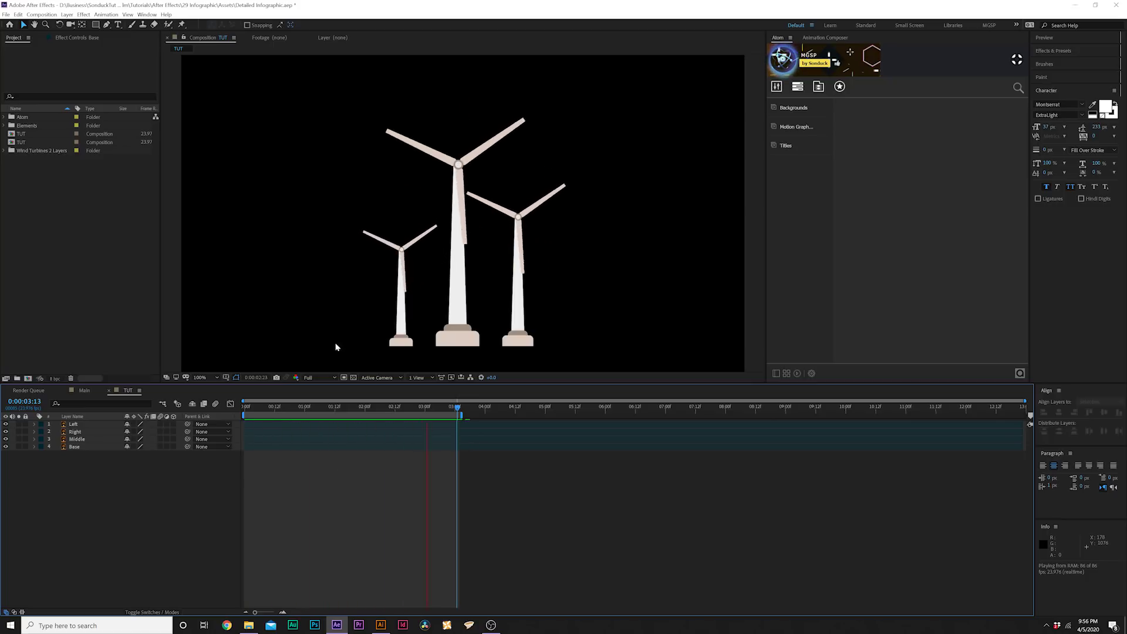
{"action": "left_click", "coordinate": [76, 424]}
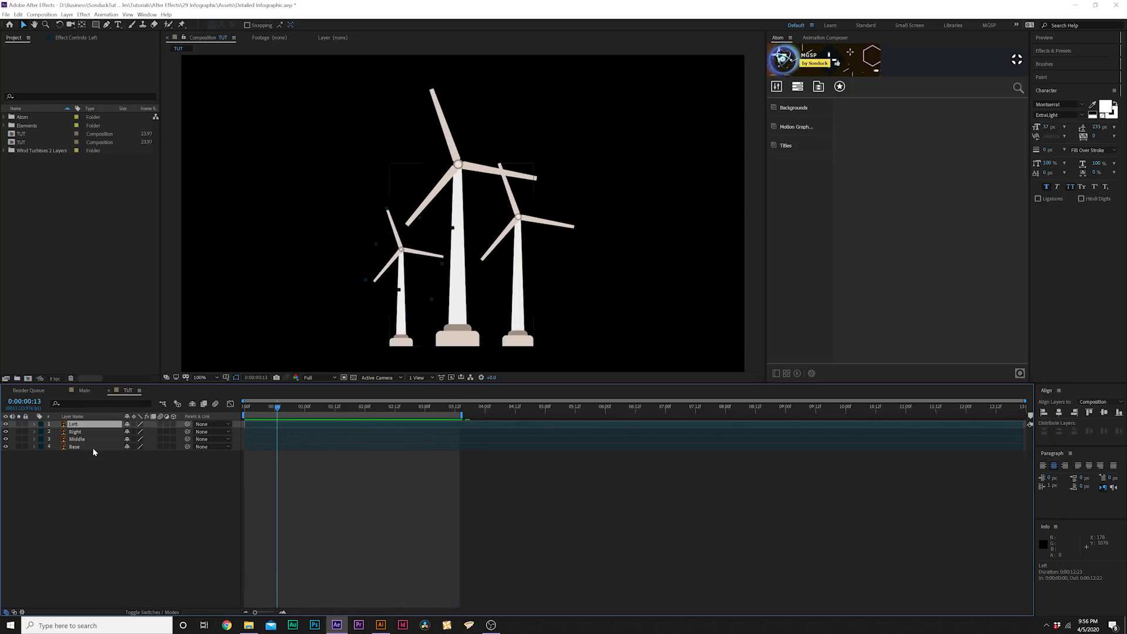
Give the Left layer's Rotation a time*30 expression and preview the spinning rotor.
{"action": "key", "text": "r"}
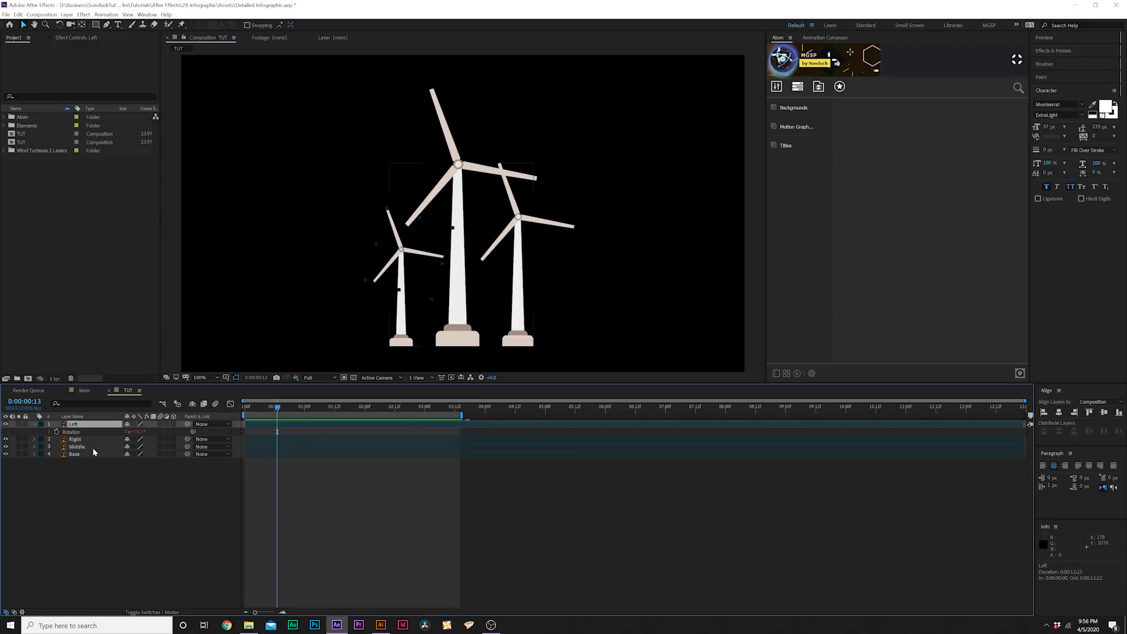
{"action": "left_click", "coordinate": [50, 432]}
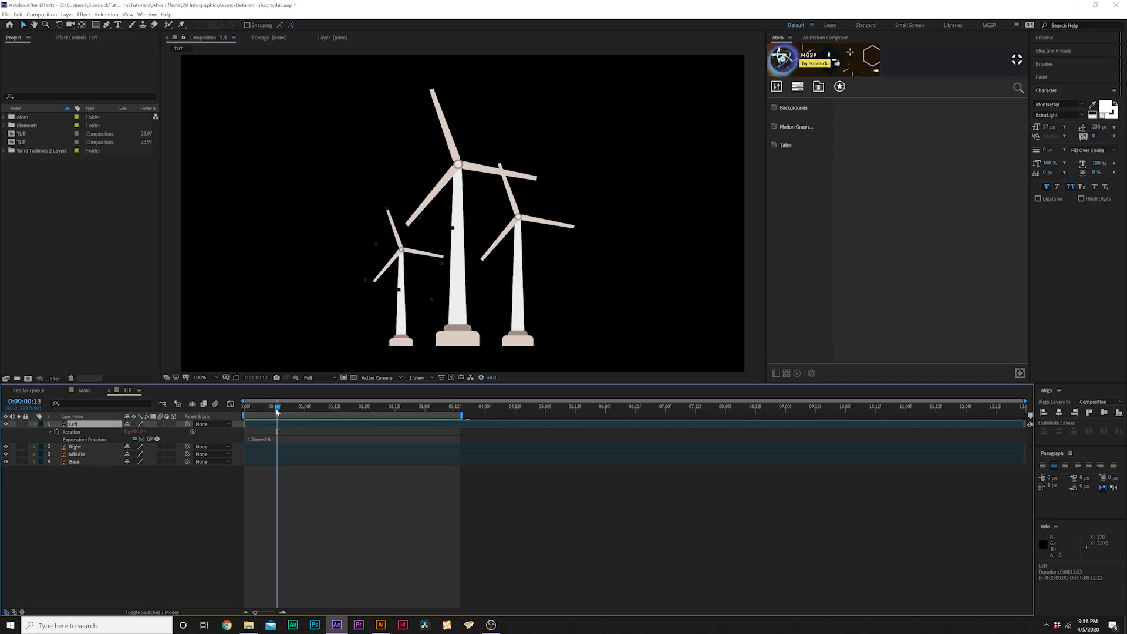
{"action": "left_click_drag", "start_coordinate": [276, 411], "coordinate": [212, 407]}
{"action": "key", "text": "space"}
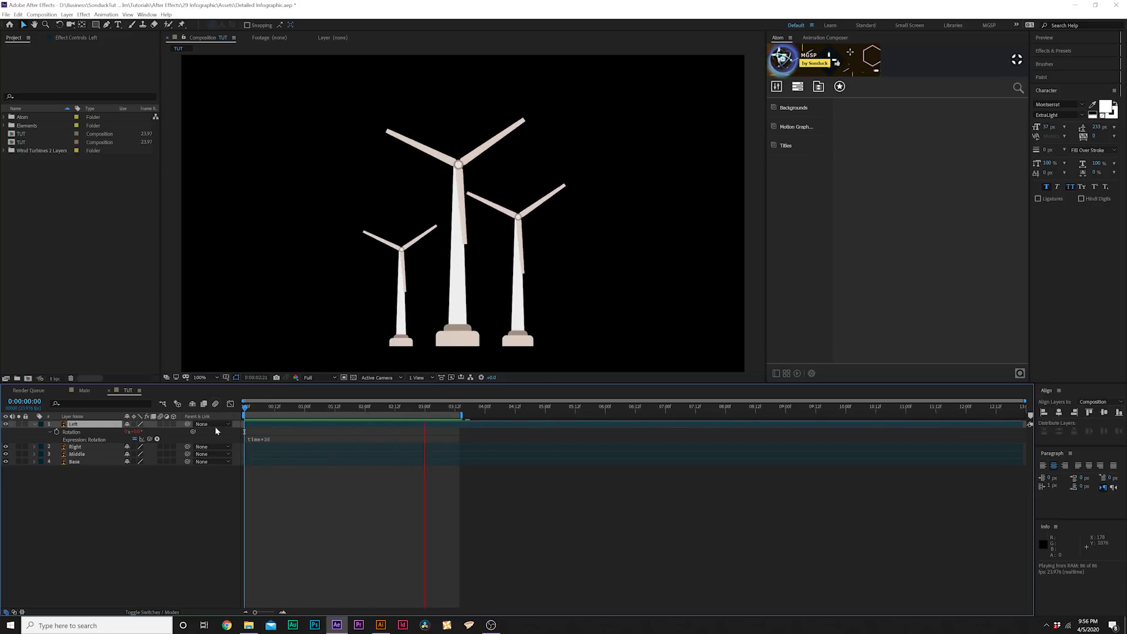
{"action": "key", "text": "space"}
Scrub through the Main composition to review the finished animation.
{"action": "left_click", "coordinate": [33, 424]}
{"action": "key", "text": "ctrl+a"}
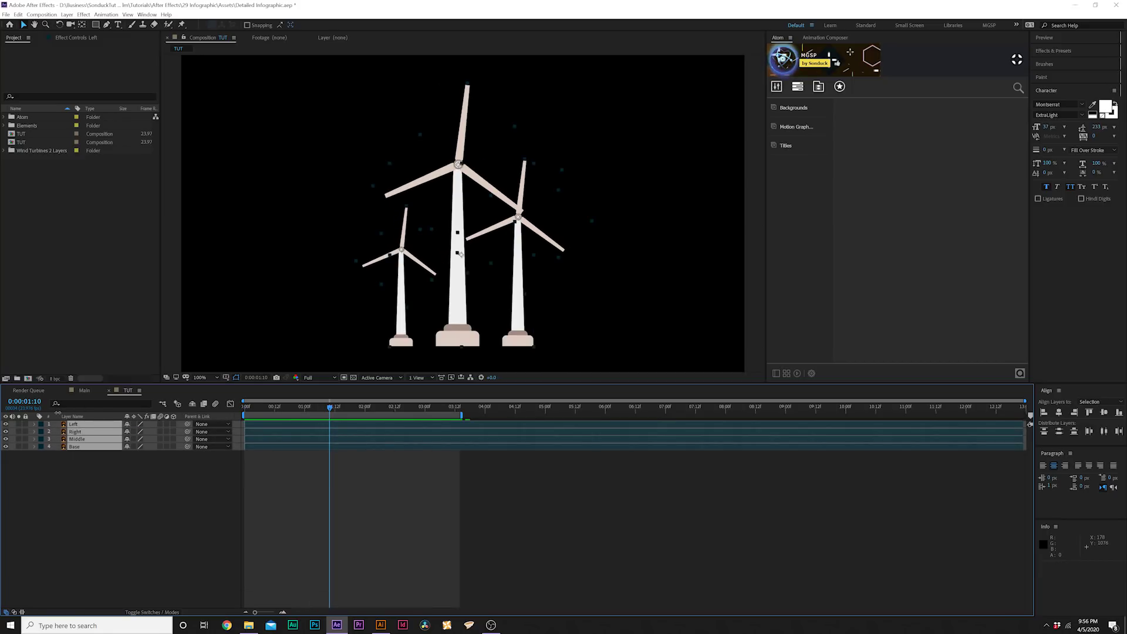
{"action": "left_click", "coordinate": [86, 390]}
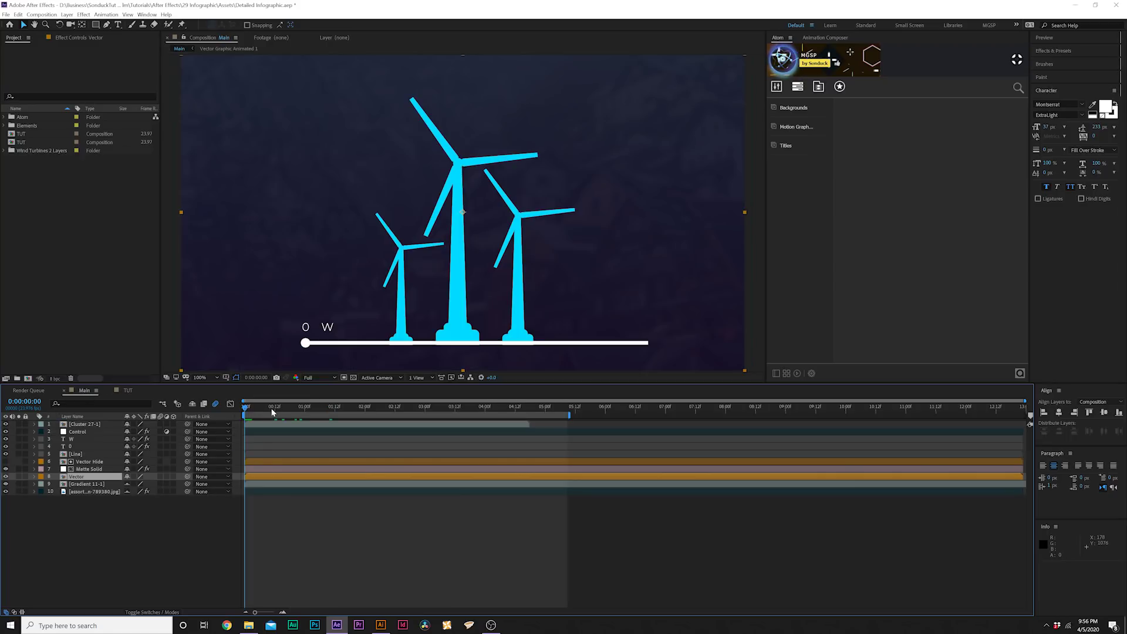
{"action": "left_click_drag", "start_coordinate": [272, 412], "coordinate": [485, 414]}
{"action": "left_click", "coordinate": [128, 391]}
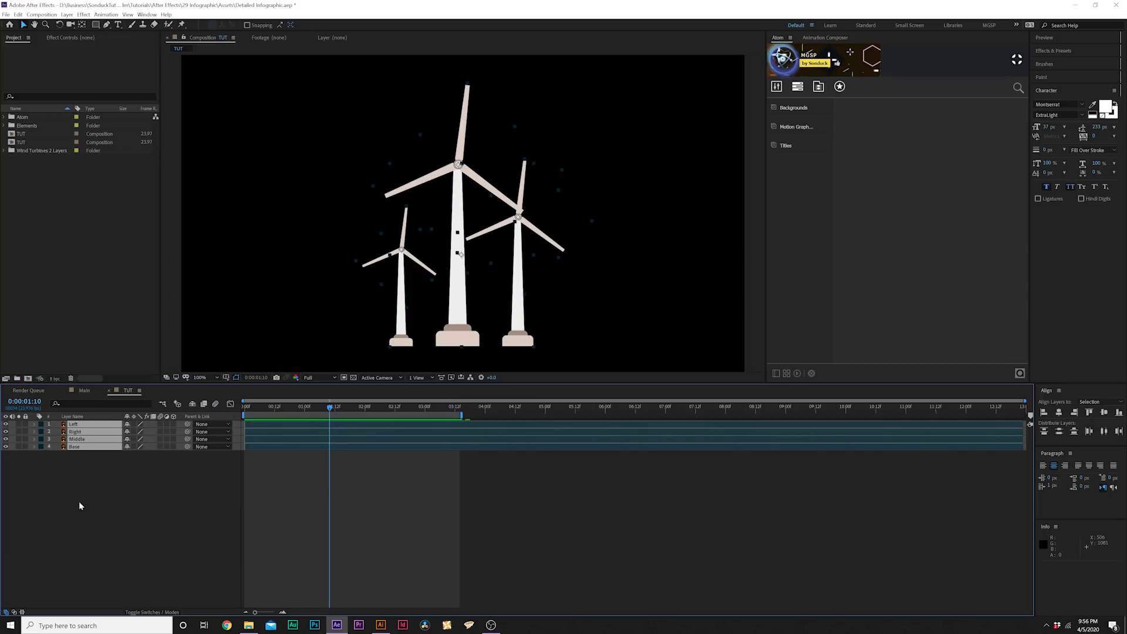
Pre-compose all four TUT turbine layers into 'Vector Animated'.
{"action": "left_click_drag", "start_coordinate": [81, 506], "coordinate": [92, 446]}
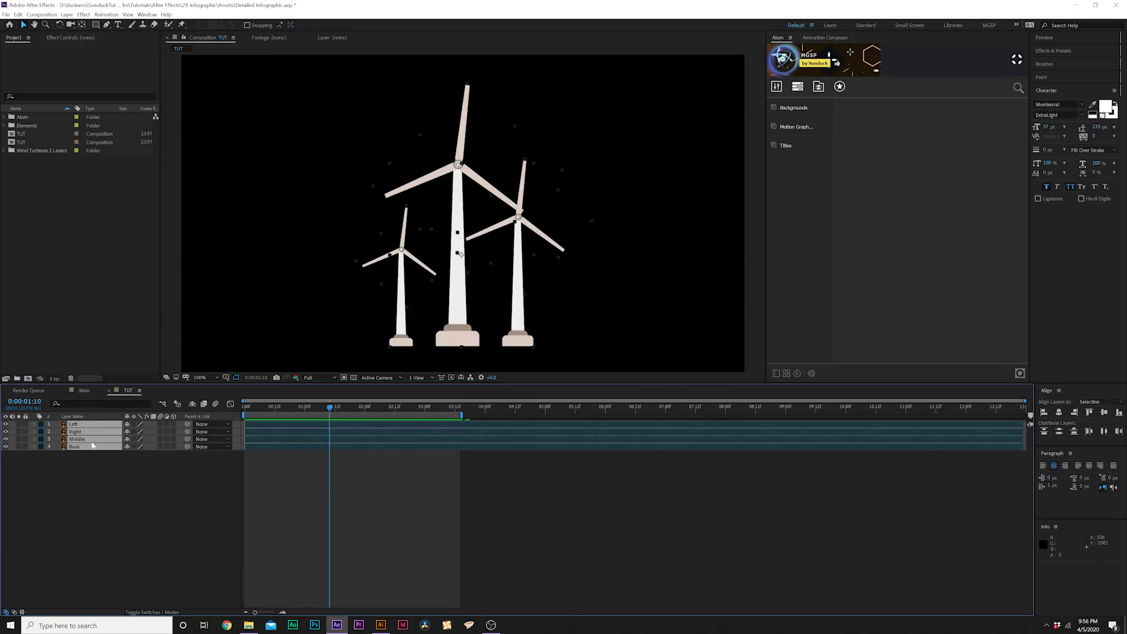
{"action": "left_click", "coordinate": [67, 14]}
{"action": "left_click", "coordinate": [88, 292]}
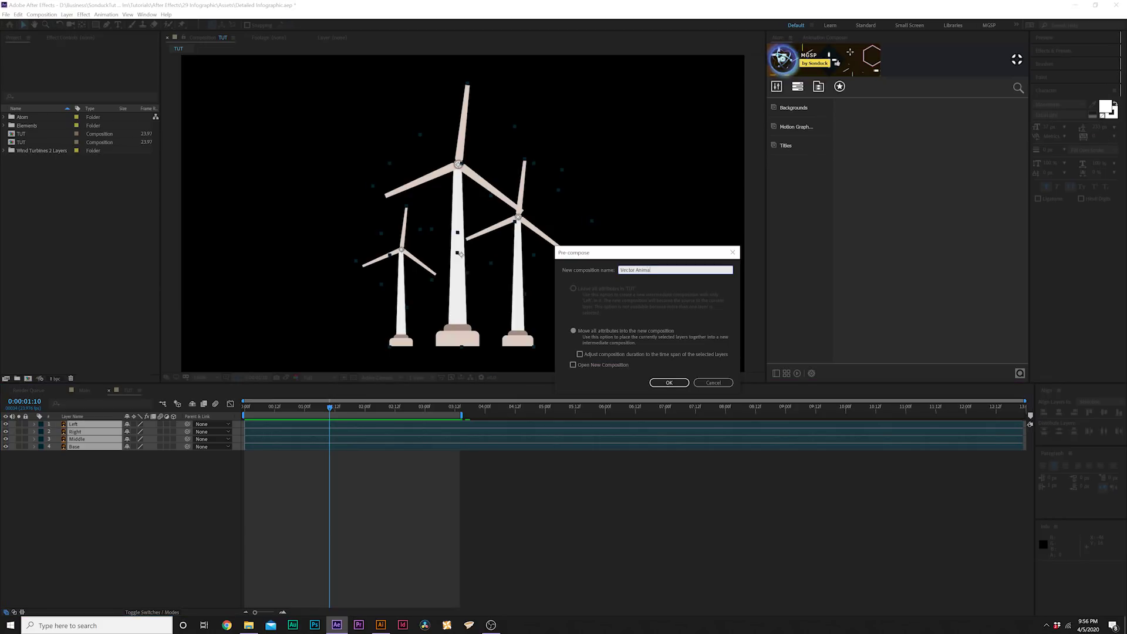
{"action": "type", "text": "Vector Animated"}
{"action": "key", "text": "Return"}
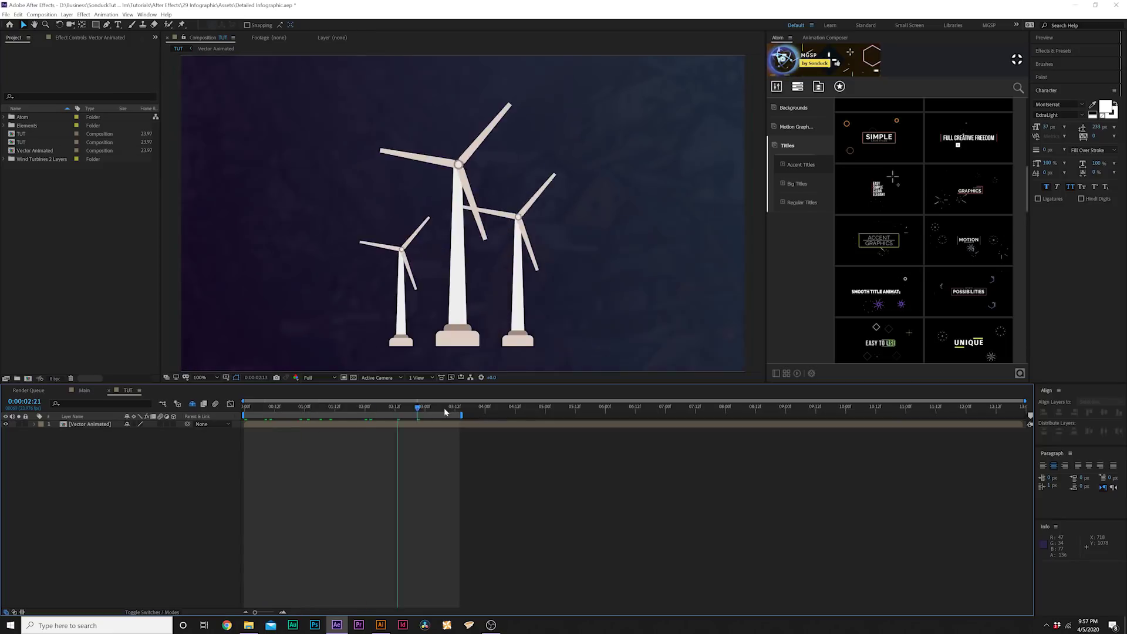
Preview the comp and set the Pen tool's fill and a solid white 12 px stroke.
{"action": "key", "text": "space"}
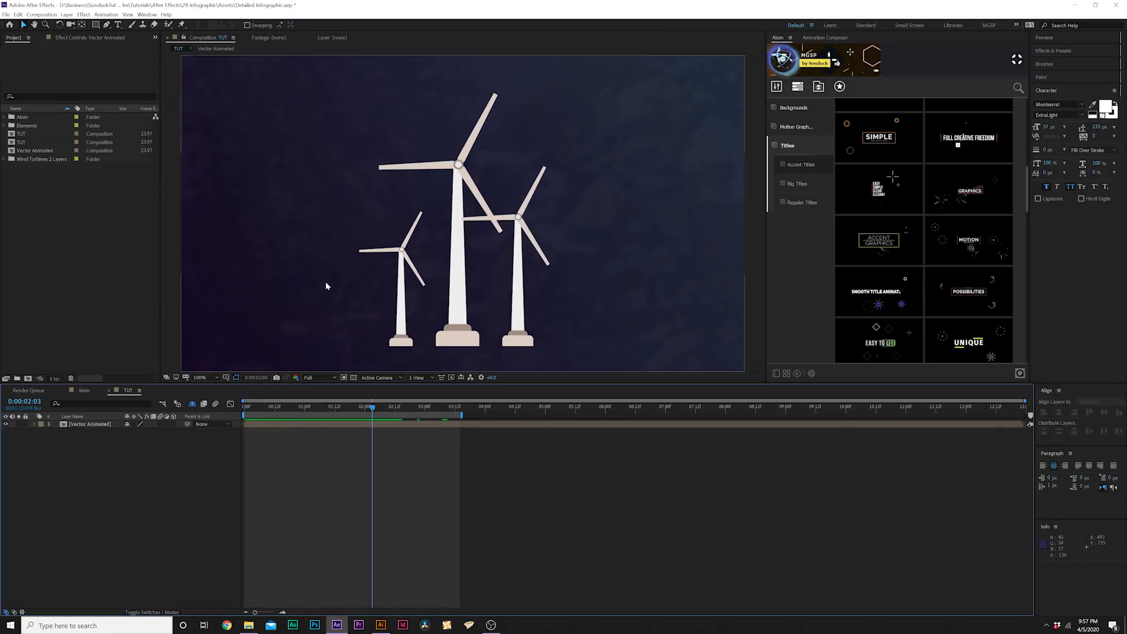
{"action": "left_click", "coordinate": [106, 25]}
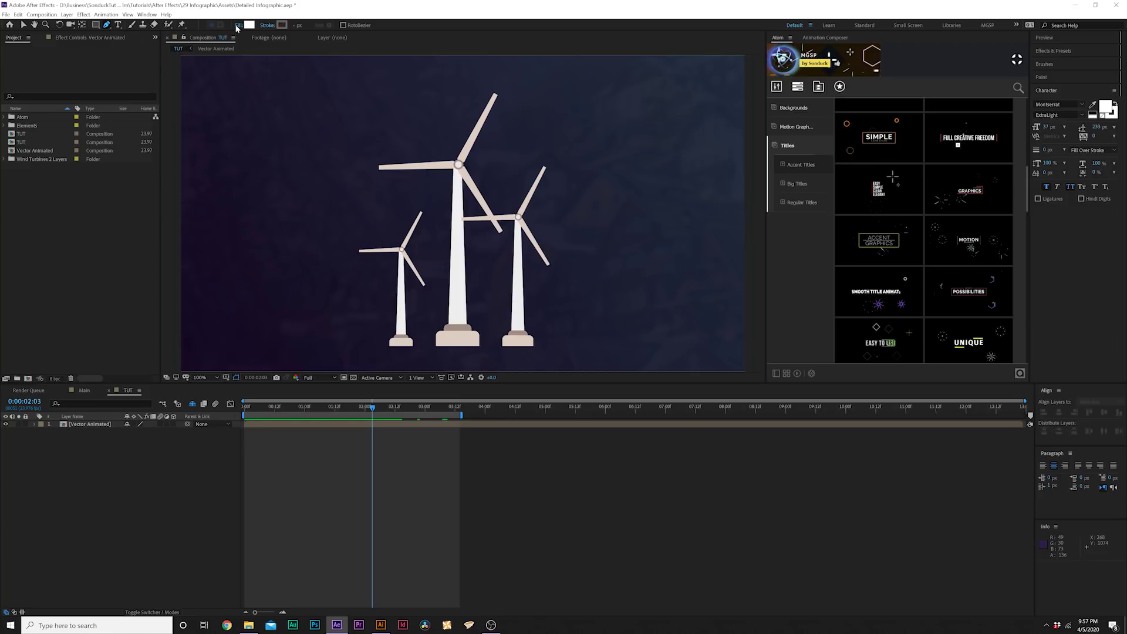
{"action": "left_click", "coordinate": [238, 25]}
{"action": "left_click", "coordinate": [624, 142]}
{"action": "left_click", "coordinate": [651, 190]}
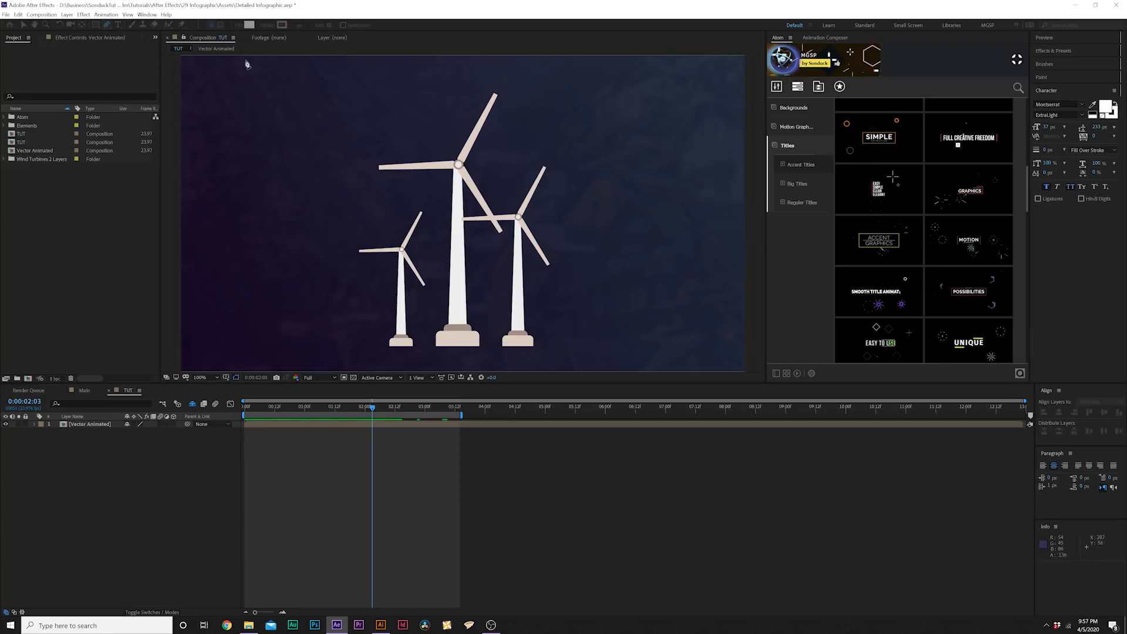
{"action": "left_click", "coordinate": [268, 24]}
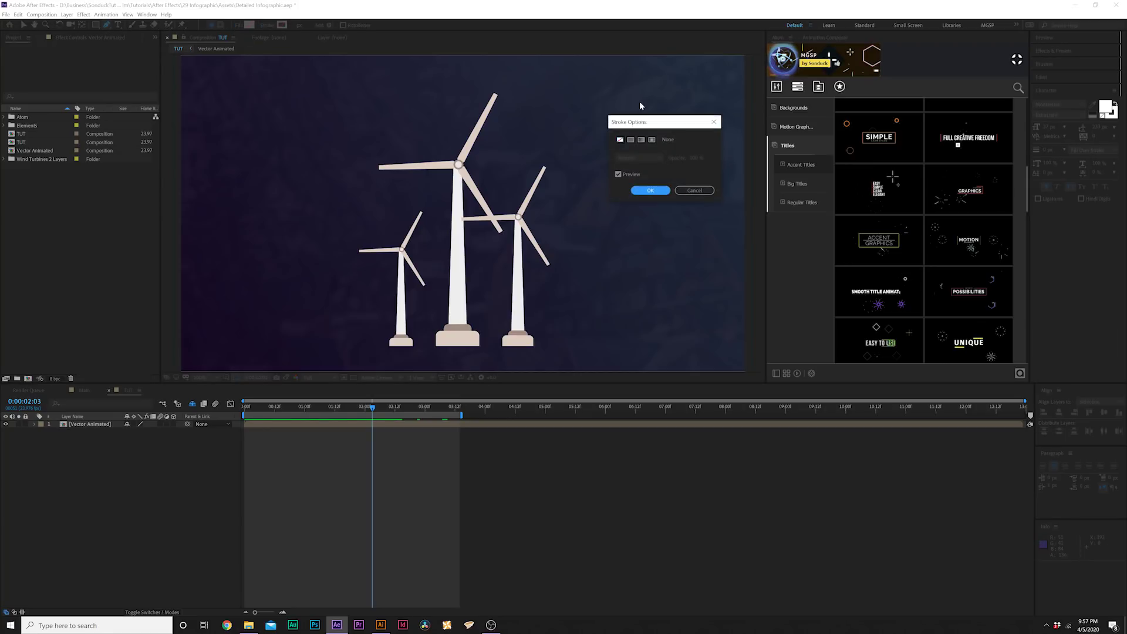
{"action": "left_click", "coordinate": [660, 187]}
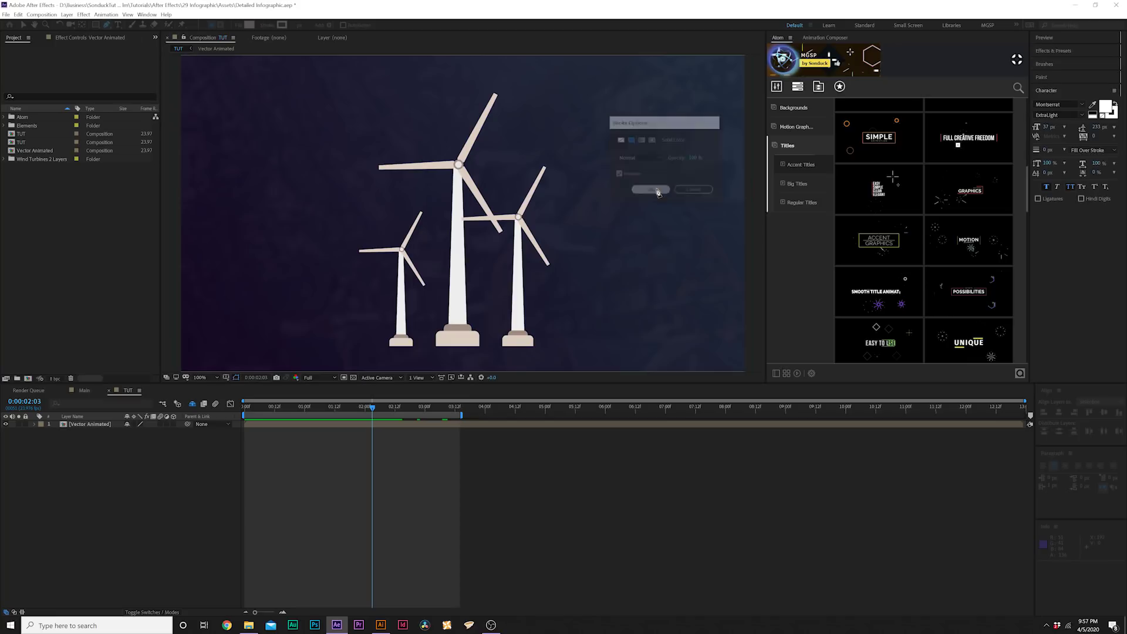
Draw a horizontal white line across the turbines and name its layer 'Line'.
{"action": "left_click", "coordinate": [316, 273]}
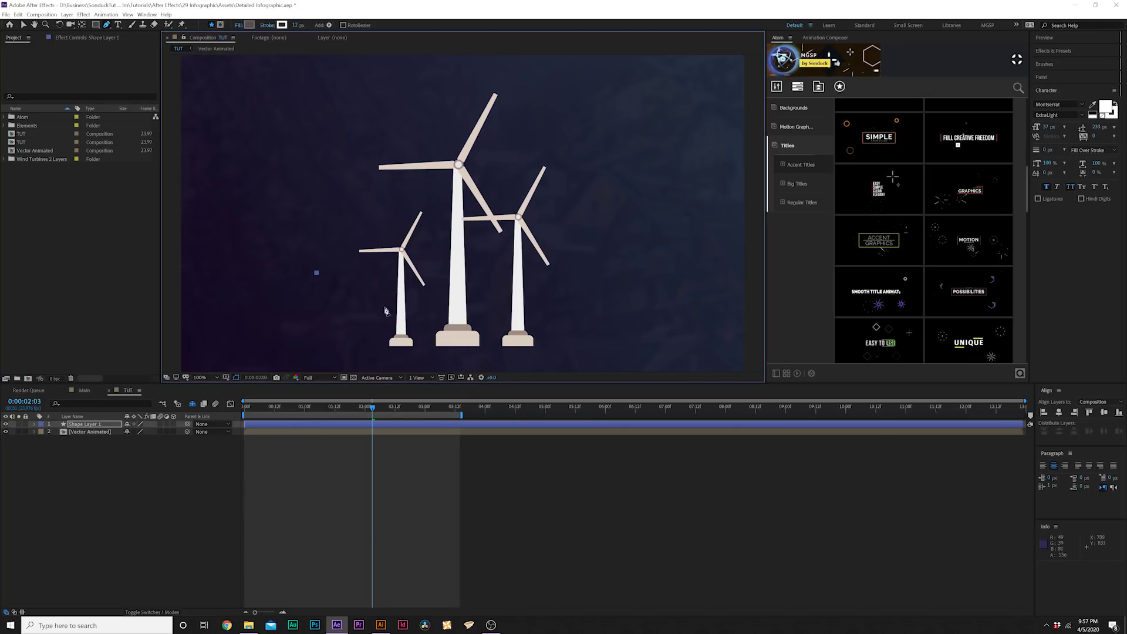
{"action": "left_click", "coordinate": [573, 279], "text": "shift"}
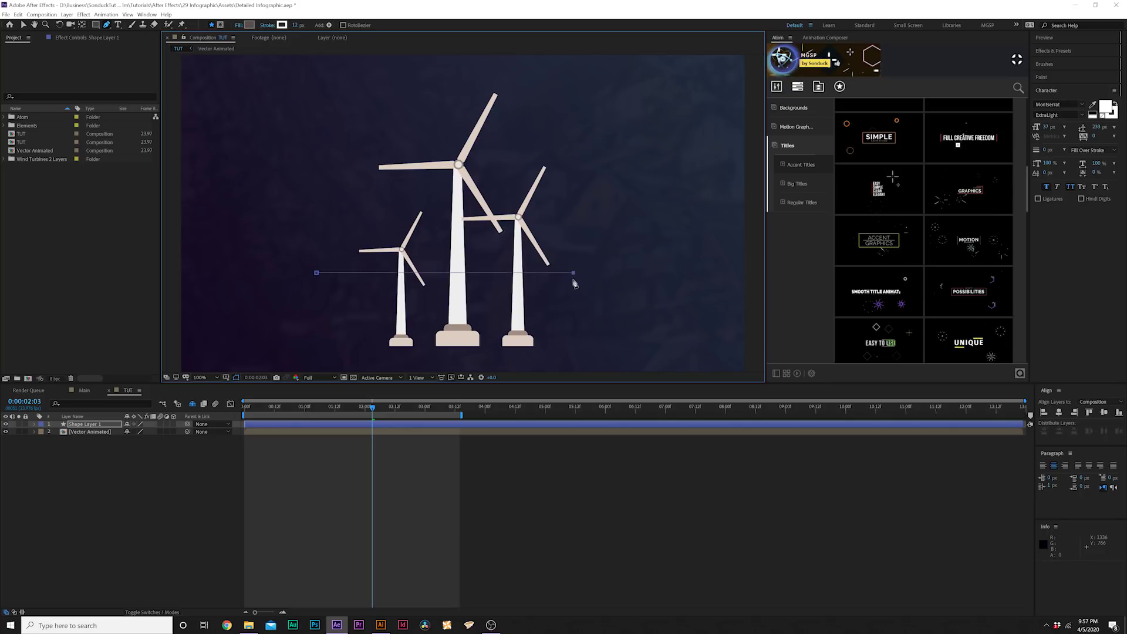
{"action": "left_click", "coordinate": [89, 429]}
{"action": "left_click", "coordinate": [146, 528]}
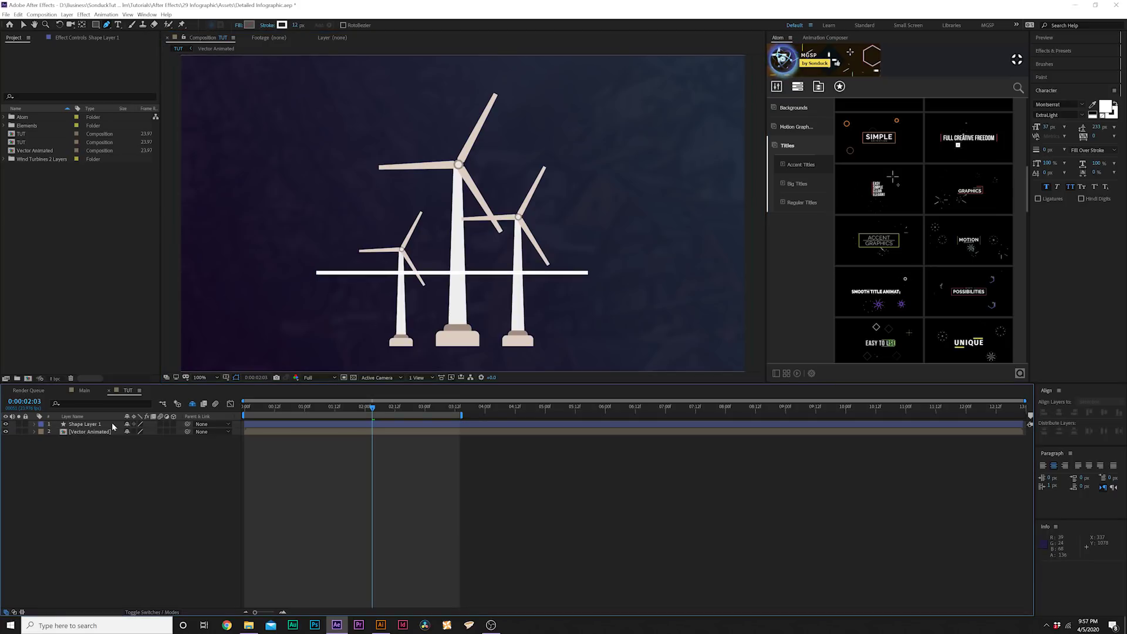
{"action": "left_click", "coordinate": [94, 423]}
{"action": "type", "text": "Lin"}
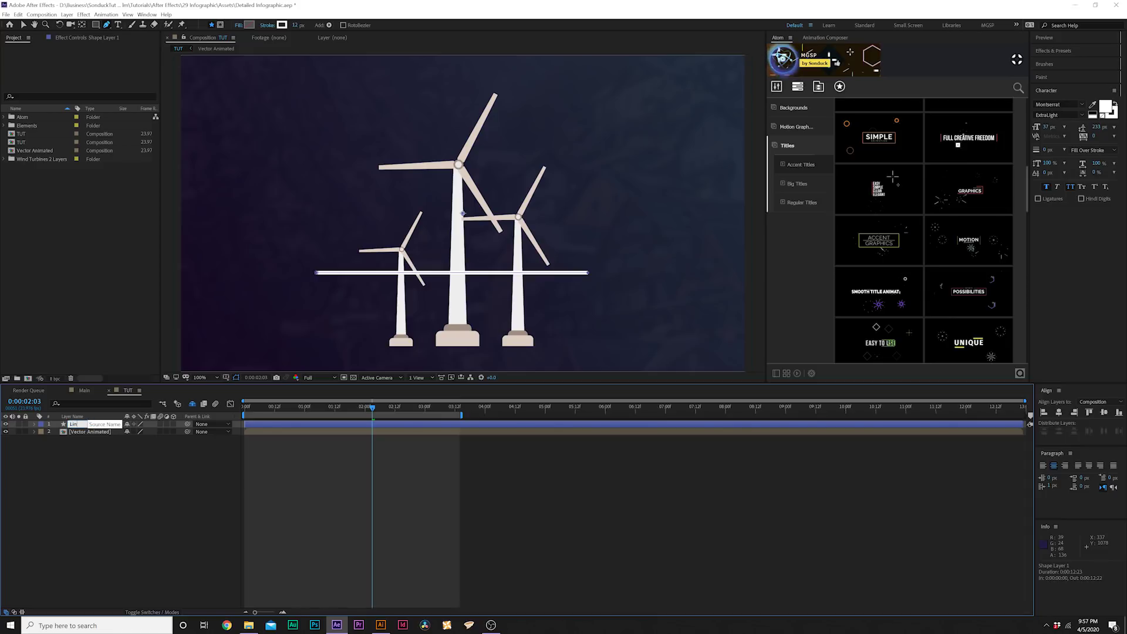
{"action": "type", "text": "e"}
{"action": "key", "text": "Return"}
{"action": "left_click", "coordinate": [96, 25]}
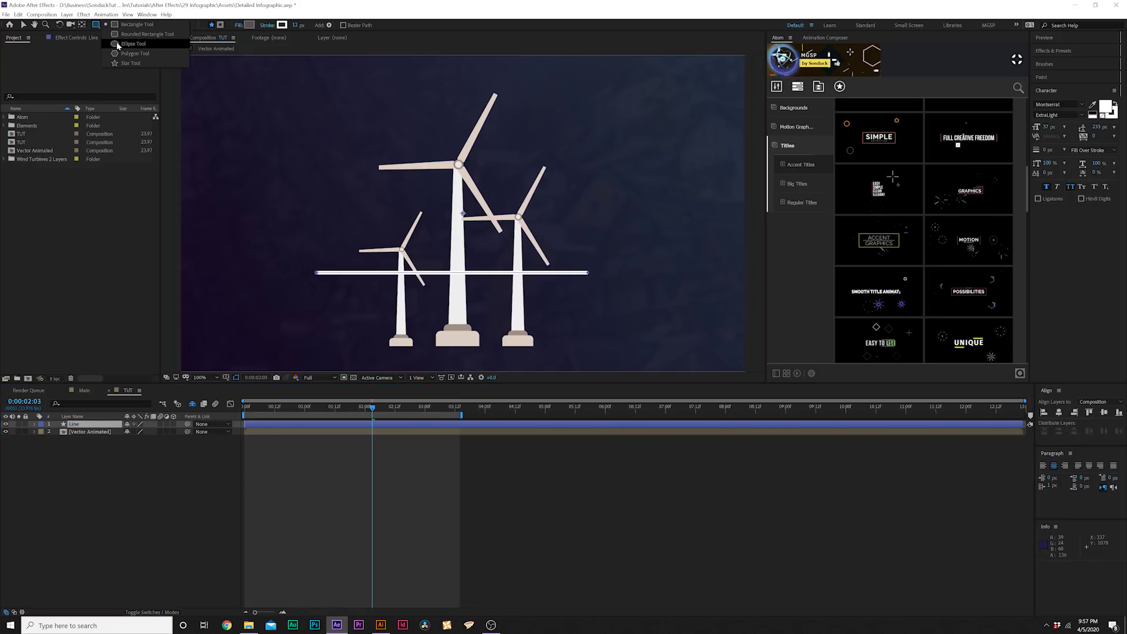
Set the Ellipse tool to a white solid fill with no stroke.
{"action": "left_click", "coordinate": [117, 42]}
{"action": "left_click", "coordinate": [239, 25]}
{"action": "left_click", "coordinate": [630, 139]}
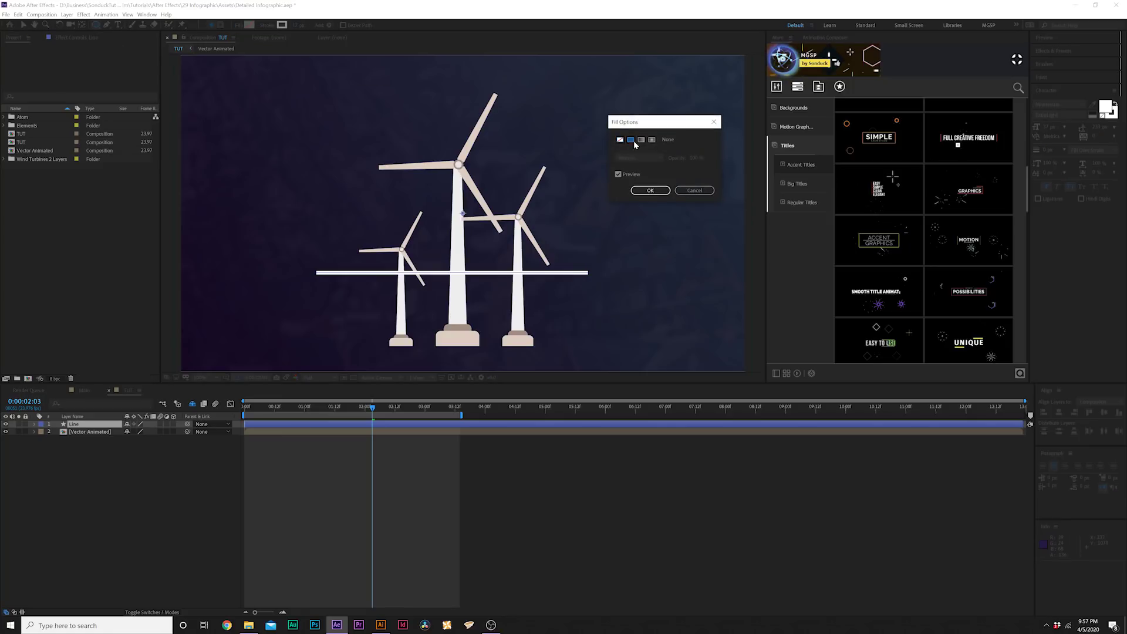
{"action": "left_click", "coordinate": [650, 191]}
{"action": "left_click", "coordinate": [267, 25]}
{"action": "left_click", "coordinate": [617, 139]}
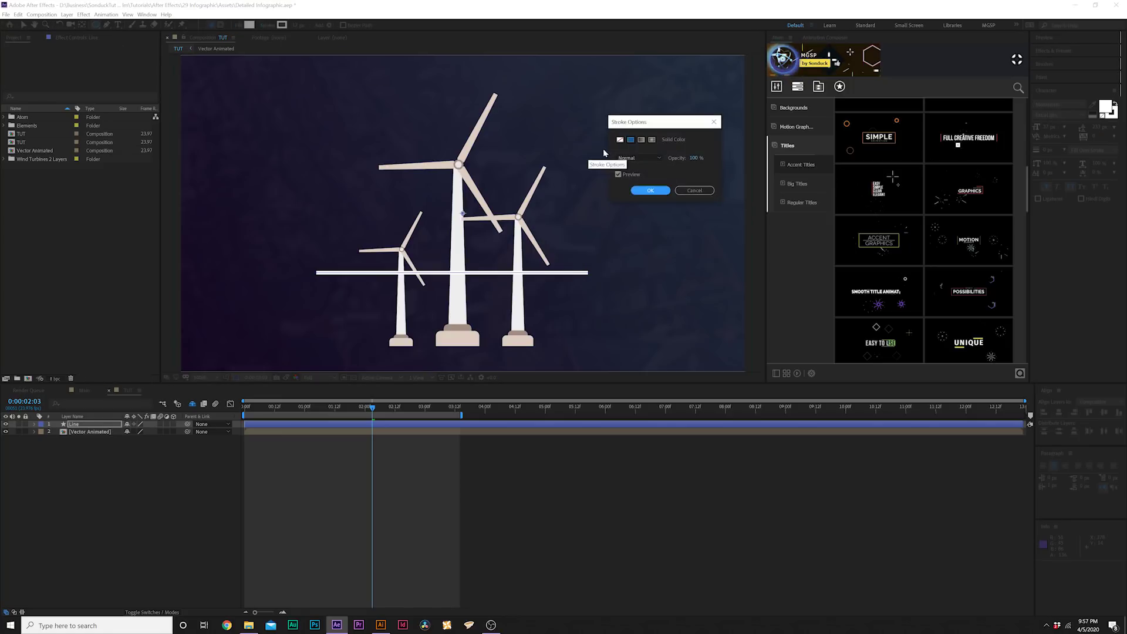
{"action": "left_click", "coordinate": [651, 190]}
Draw a small white dot and position it on the line's left end.
{"action": "scroll", "coordinate": [267, 278], "scroll_direction": "up", "scroll_amount": 1}
{"action": "left_click_drag", "start_coordinate": [359, 257], "coordinate": [378, 273]}
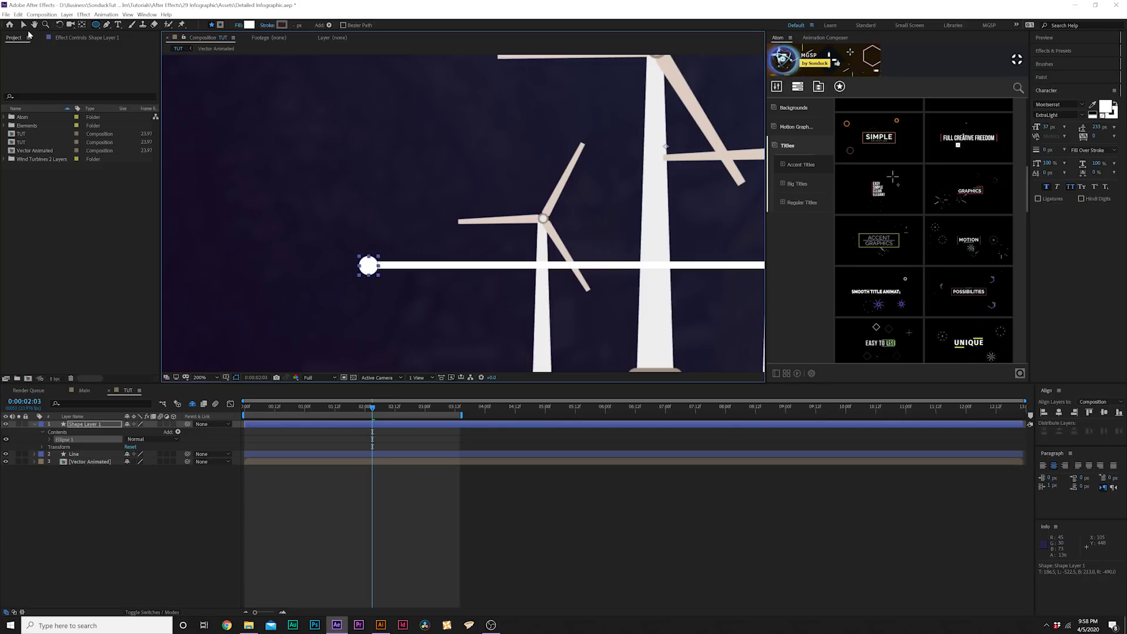
{"action": "left_click", "coordinate": [24, 25]}
{"action": "left_click_drag", "start_coordinate": [370, 269], "coordinate": [372, 270]}
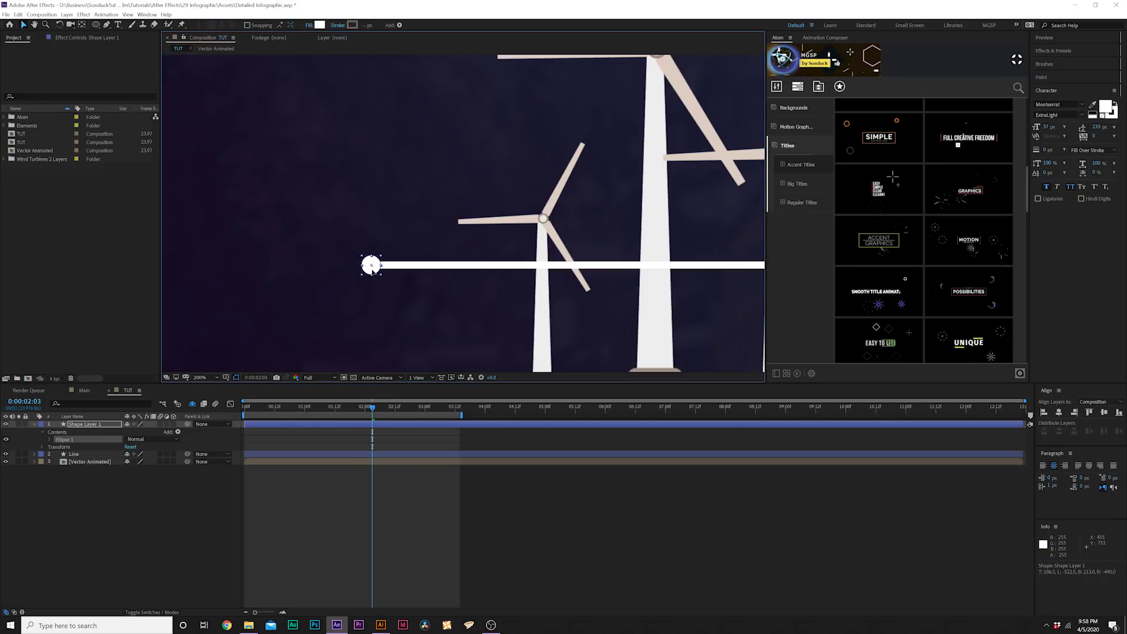
{"action": "left_click", "coordinate": [124, 540]}
{"action": "scroll", "coordinate": [352, 332], "scroll_direction": "down", "scroll_amount": 1}
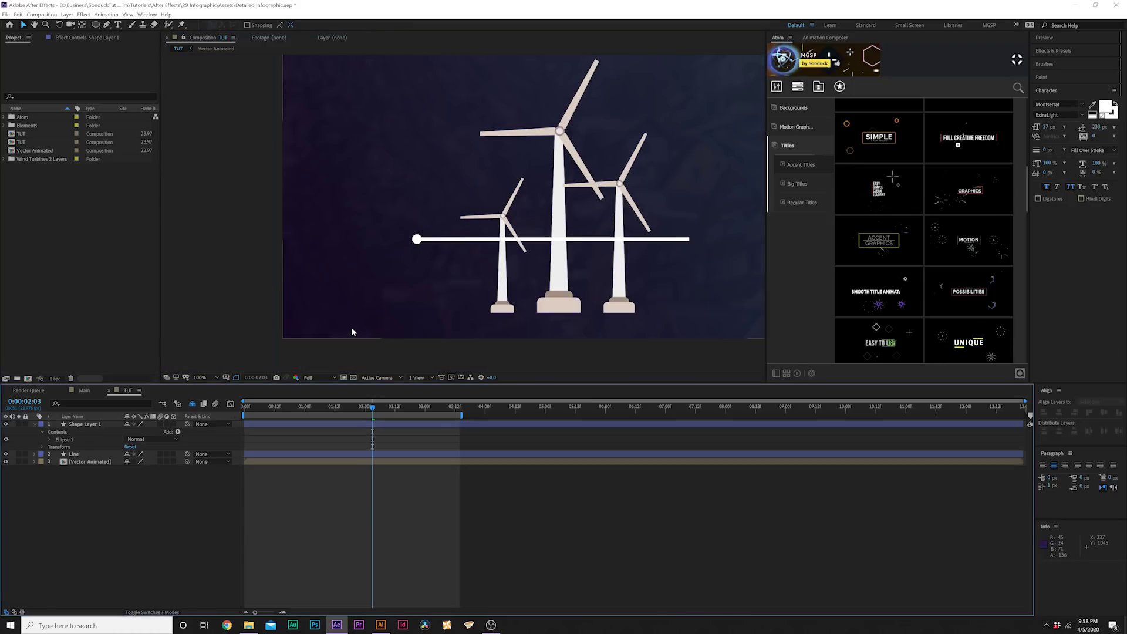
{"action": "left_click_drag", "start_coordinate": [450, 214], "coordinate": [362, 266]}
{"action": "key", "text": "v"}
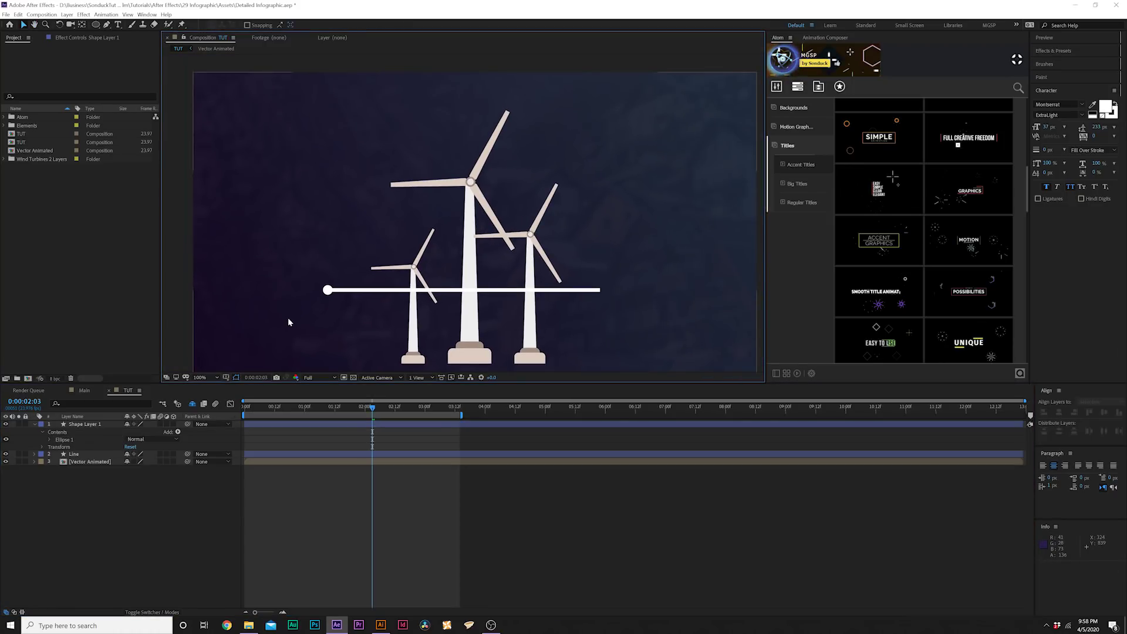
{"action": "key", "text": "shift+/"}
Pre-compose the dot and Line layers into 'Bar'.
{"action": "left_click", "coordinate": [35, 423]}
{"action": "left_click", "coordinate": [68, 423]}
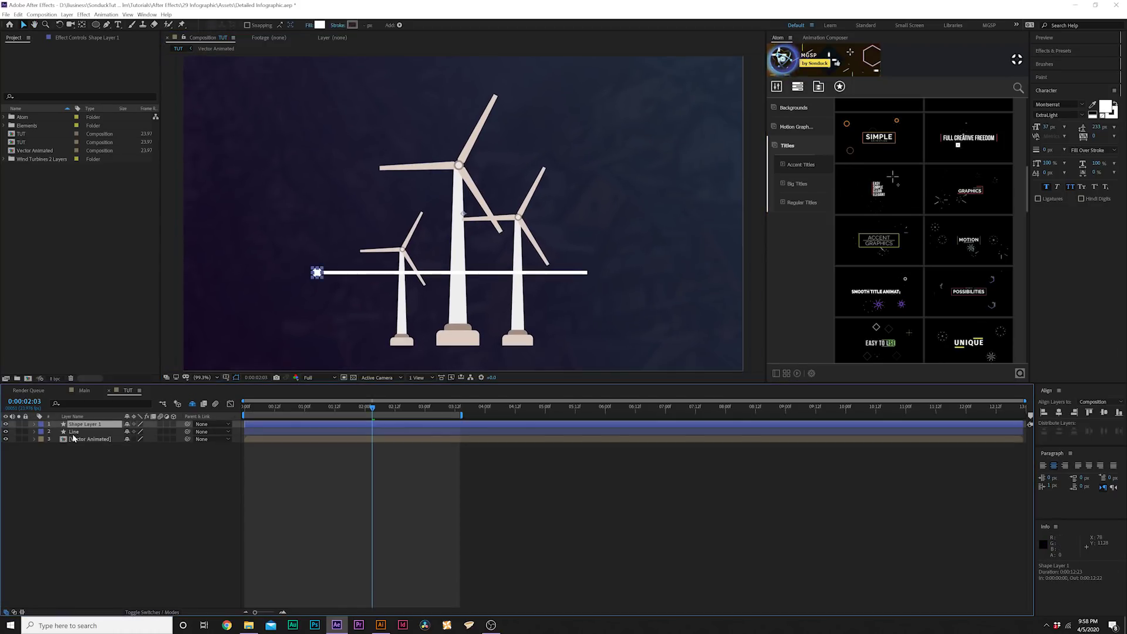
{"action": "left_click", "coordinate": [74, 432], "text": "shift"}
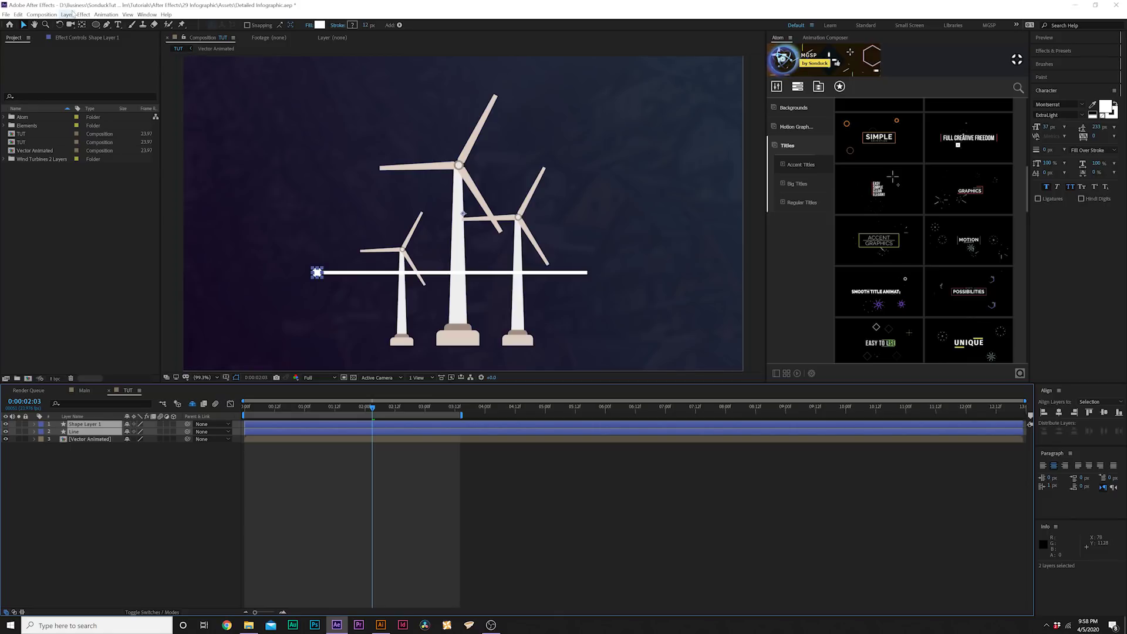
{"action": "key", "text": "ctrl+shift+c"}
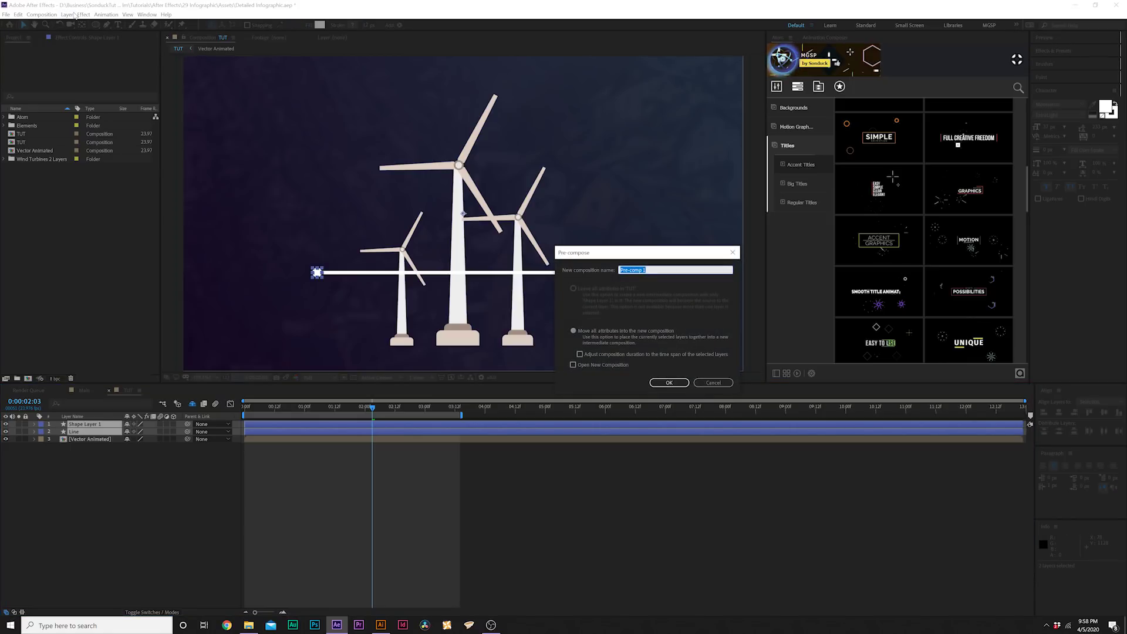
{"action": "type", "text": "Bar"}
{"action": "key", "text": "Return"}
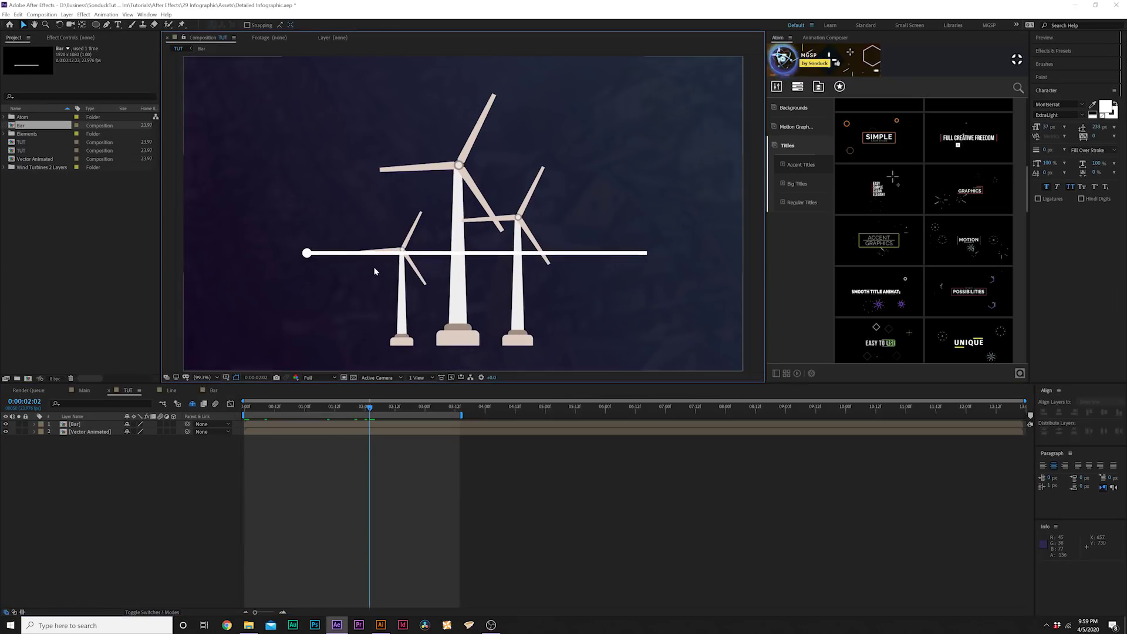
{"action": "left_click", "coordinate": [70, 16]}
Add an adjustment layer named 'control' with a Point Control effect.
{"action": "mouse_move", "coordinate": [83, 24]}
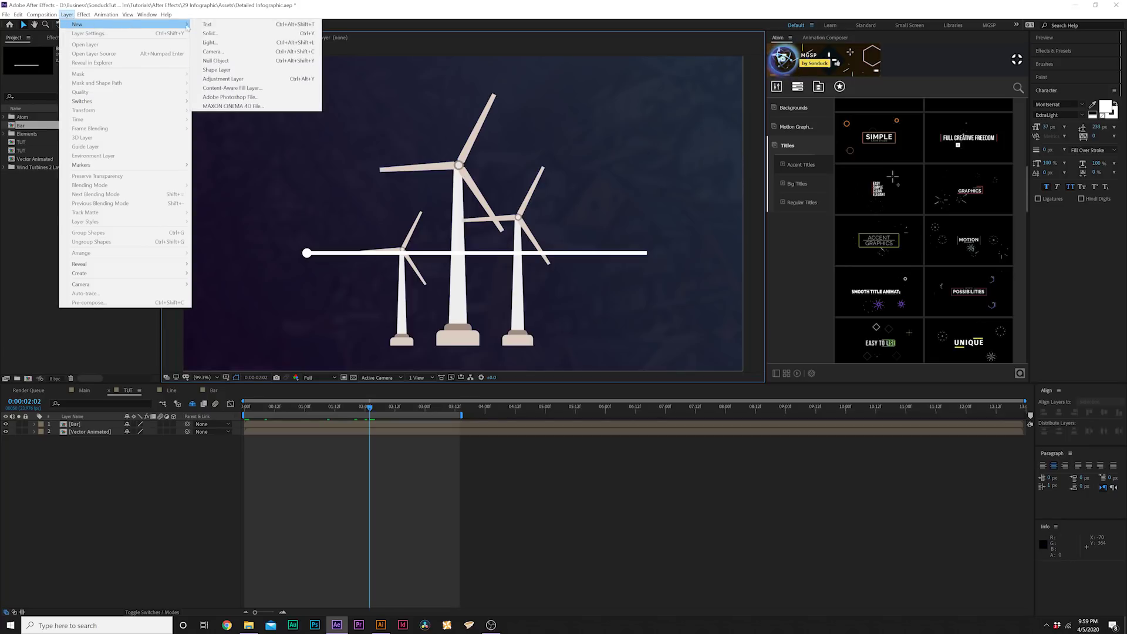
{"action": "left_click", "coordinate": [223, 79]}
{"action": "key", "text": "Return"}
{"action": "type", "text": "c"}
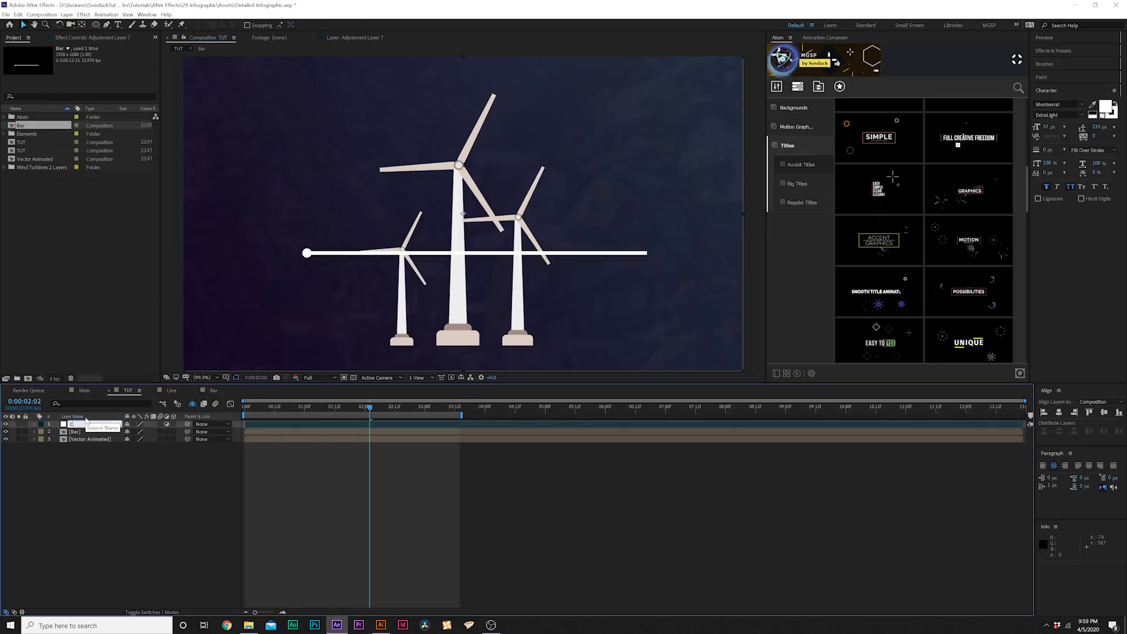
{"action": "type", "text": "ontrol"}
{"action": "key", "text": "Return"}
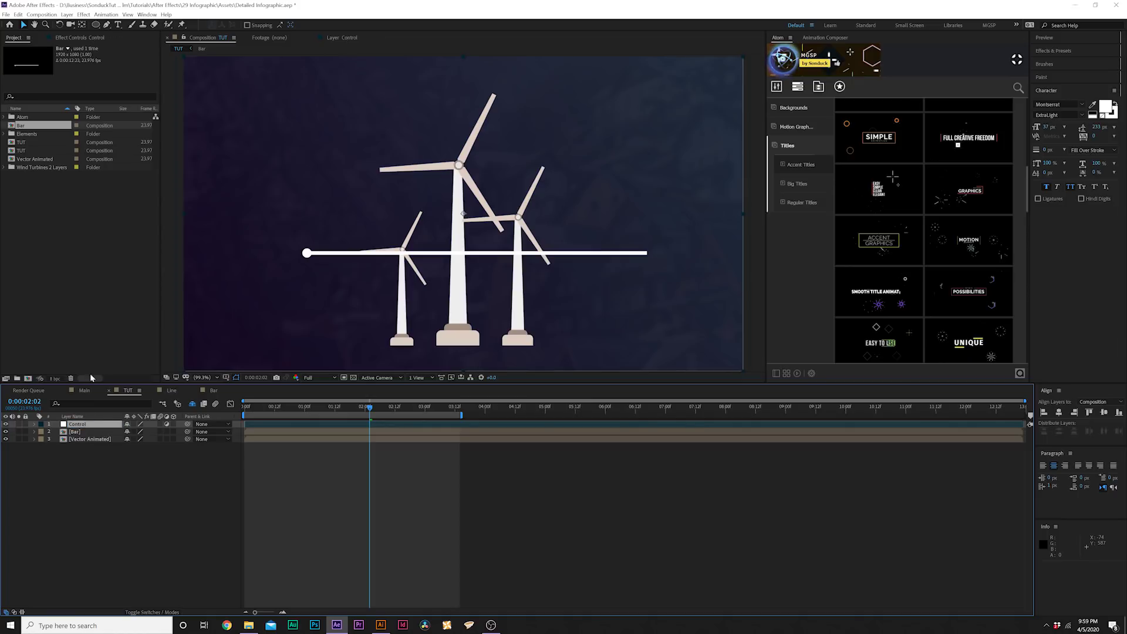
{"action": "left_click", "coordinate": [83, 15]}
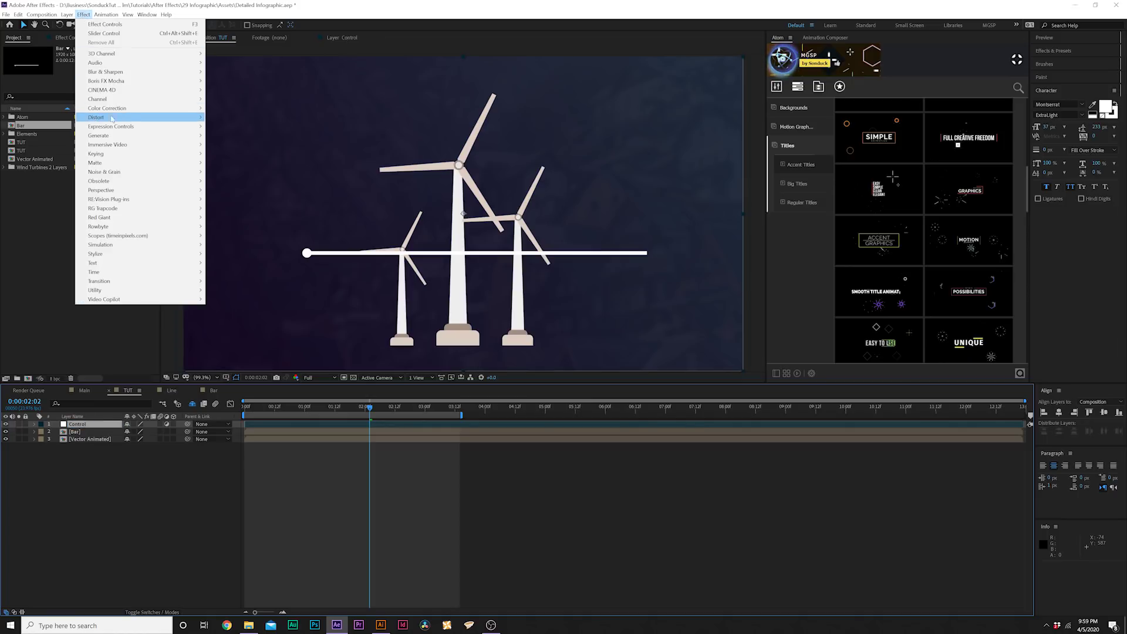
{"action": "mouse_move", "coordinate": [196, 126]}
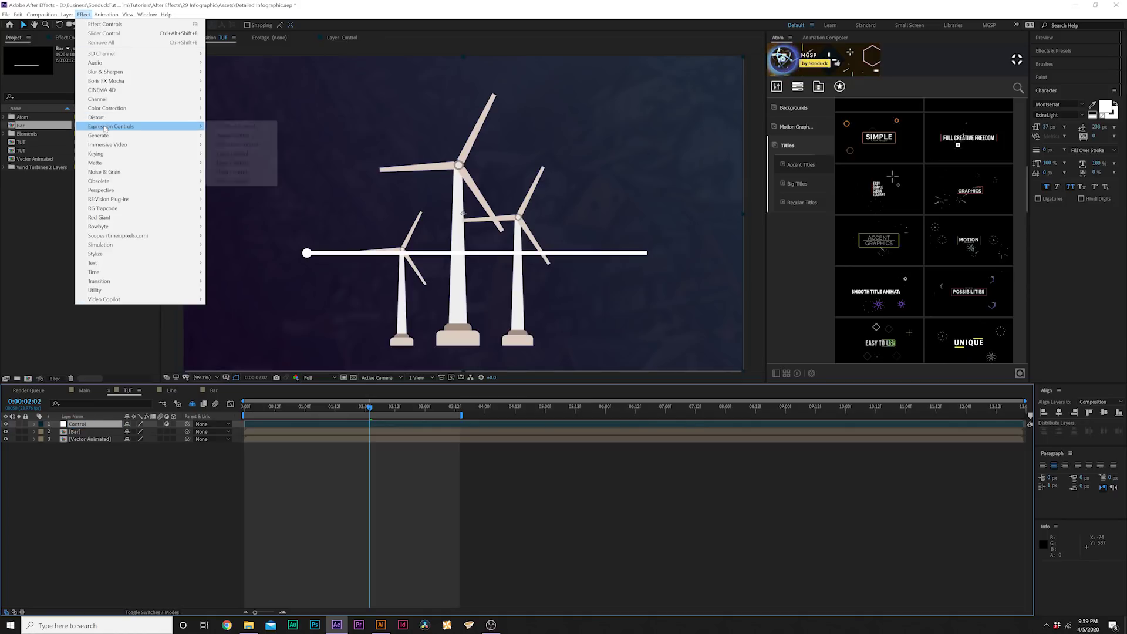
{"action": "left_click", "coordinate": [232, 172]}
Link Bar's Position to the Control layer's Point by expression, test it, then undo the test.
{"action": "left_click", "coordinate": [74, 434]}
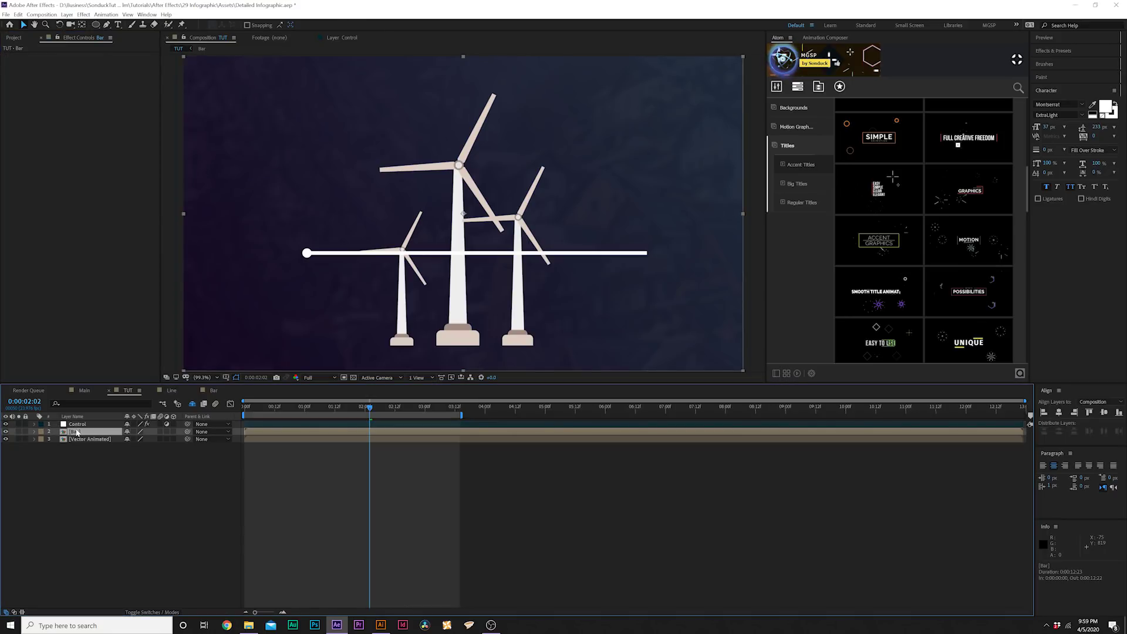
{"action": "key", "text": "p"}
{"action": "left_click", "coordinate": [78, 426]}
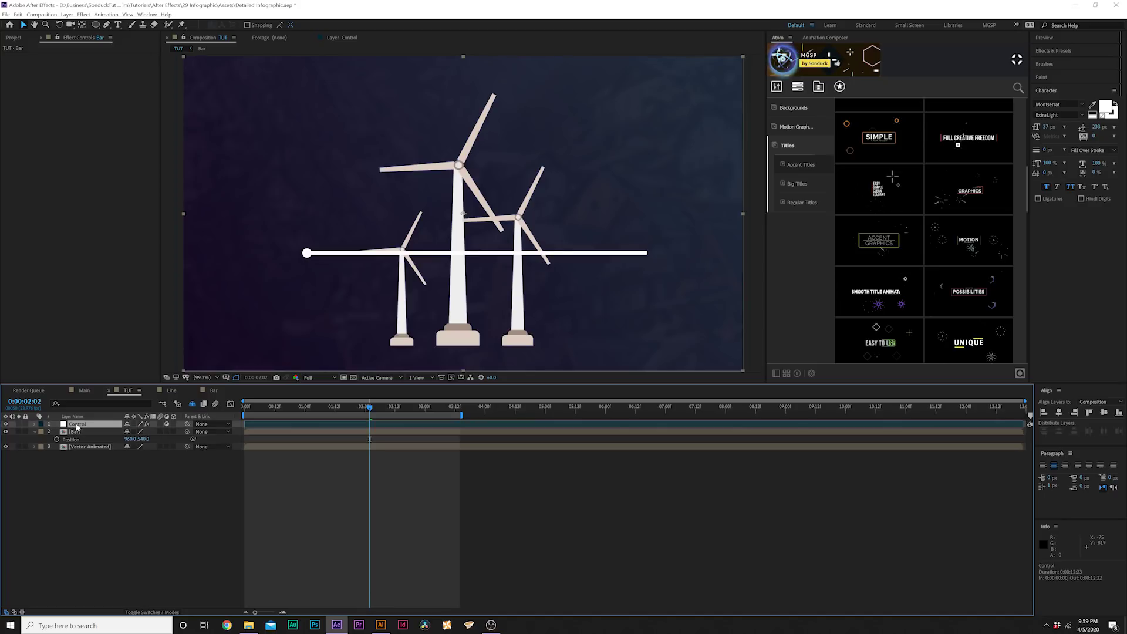
{"action": "left_click", "coordinate": [57, 439], "text": "alt"}
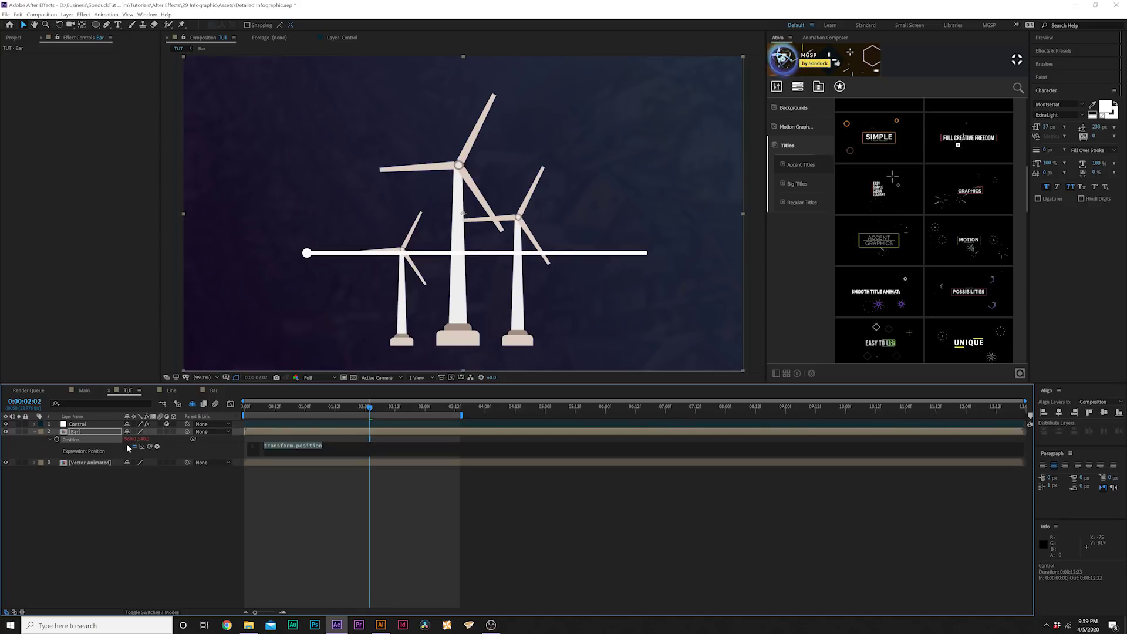
{"action": "left_click", "coordinate": [91, 426]}
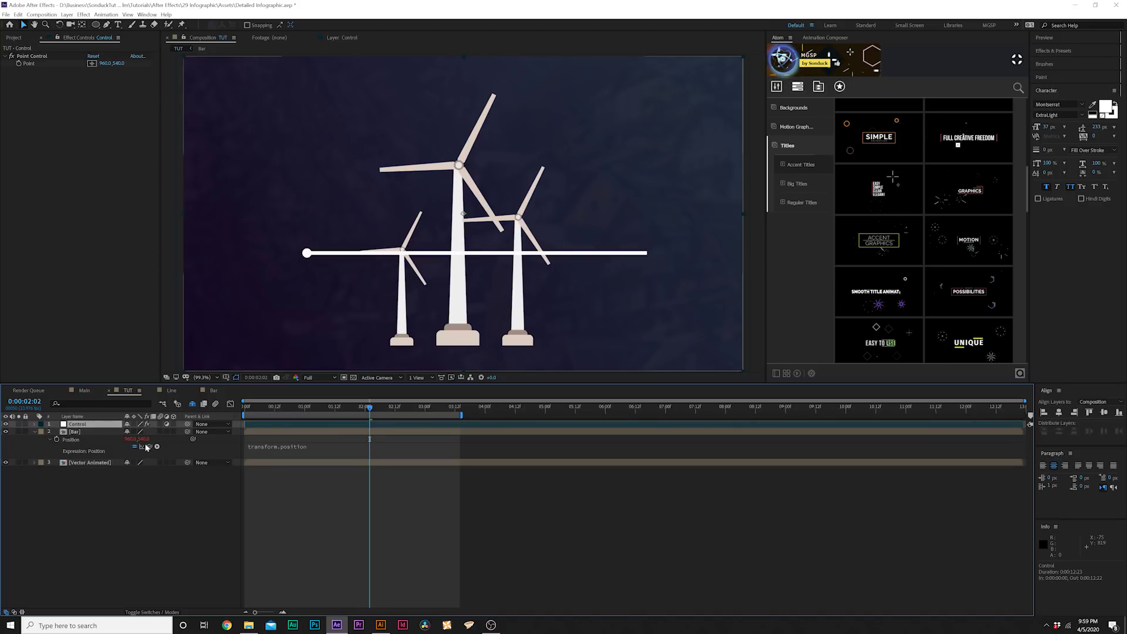
{"action": "left_click_drag", "start_coordinate": [150, 447], "coordinate": [32, 66]}
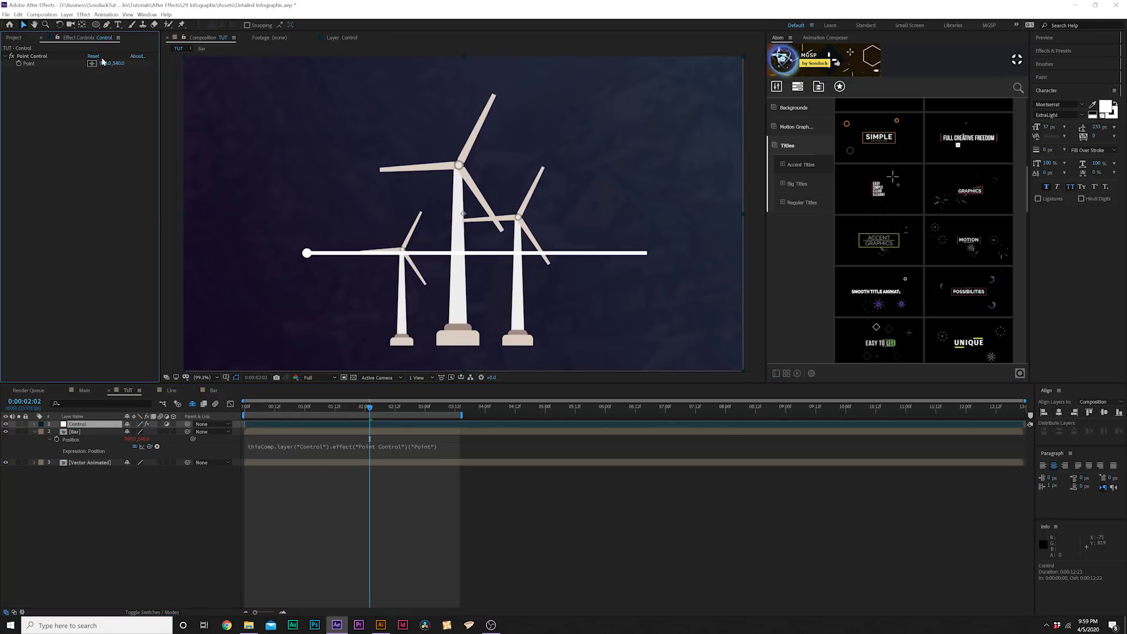
{"action": "left_click_drag", "start_coordinate": [118, 63], "coordinate": [94, 93]}
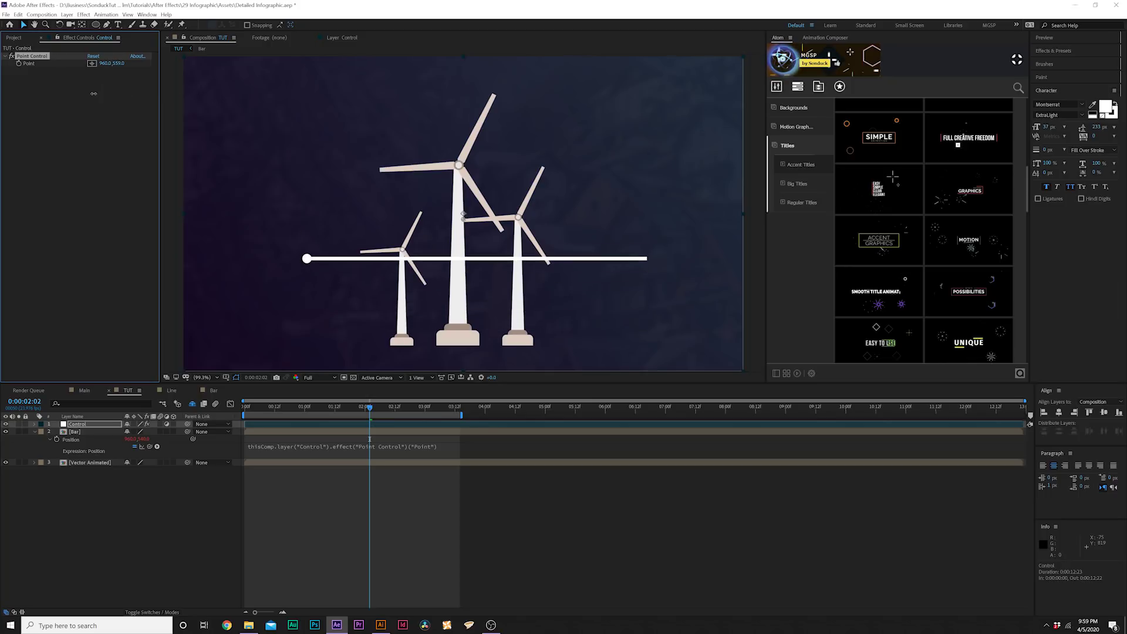
{"action": "key", "text": "ctrl+z"}
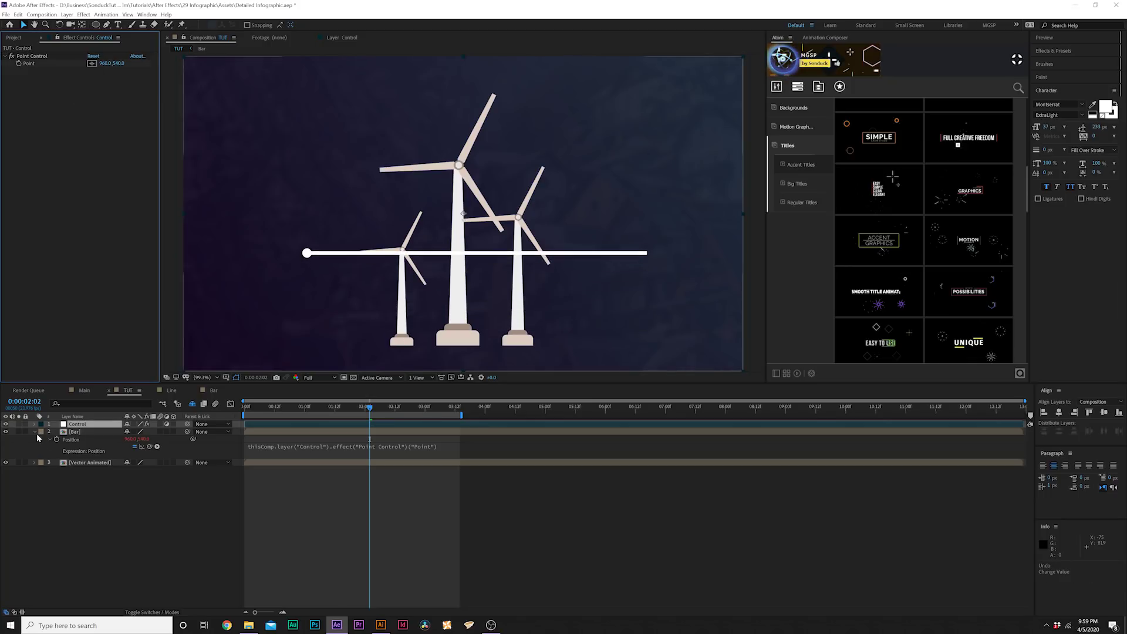
{"action": "left_click", "coordinate": [34, 432]}
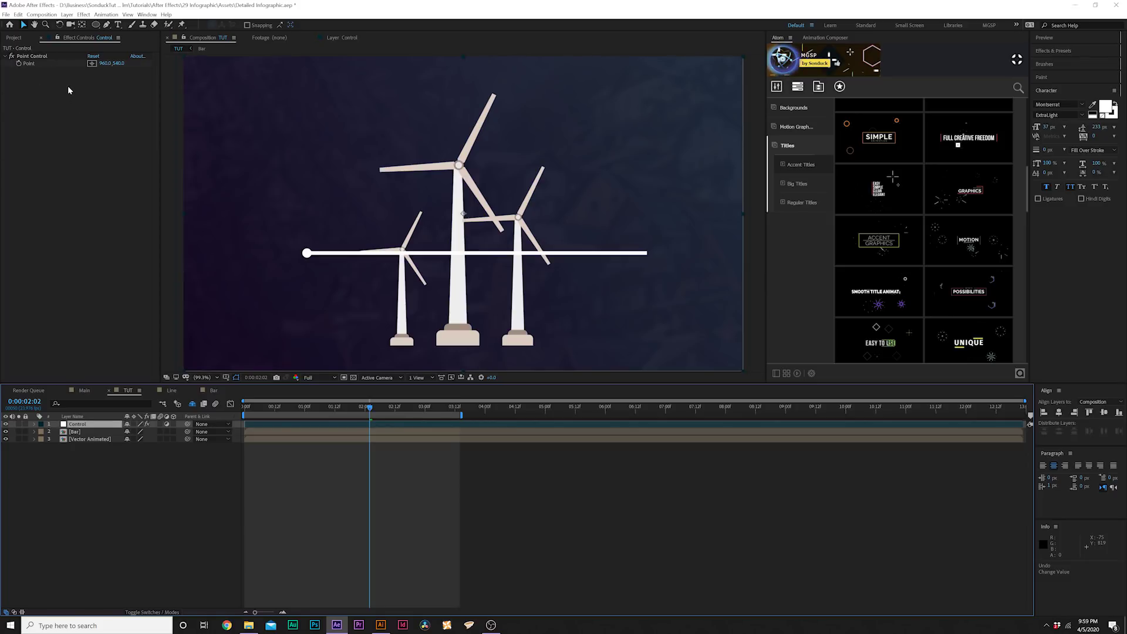
{"action": "left_click", "coordinate": [117, 25]}
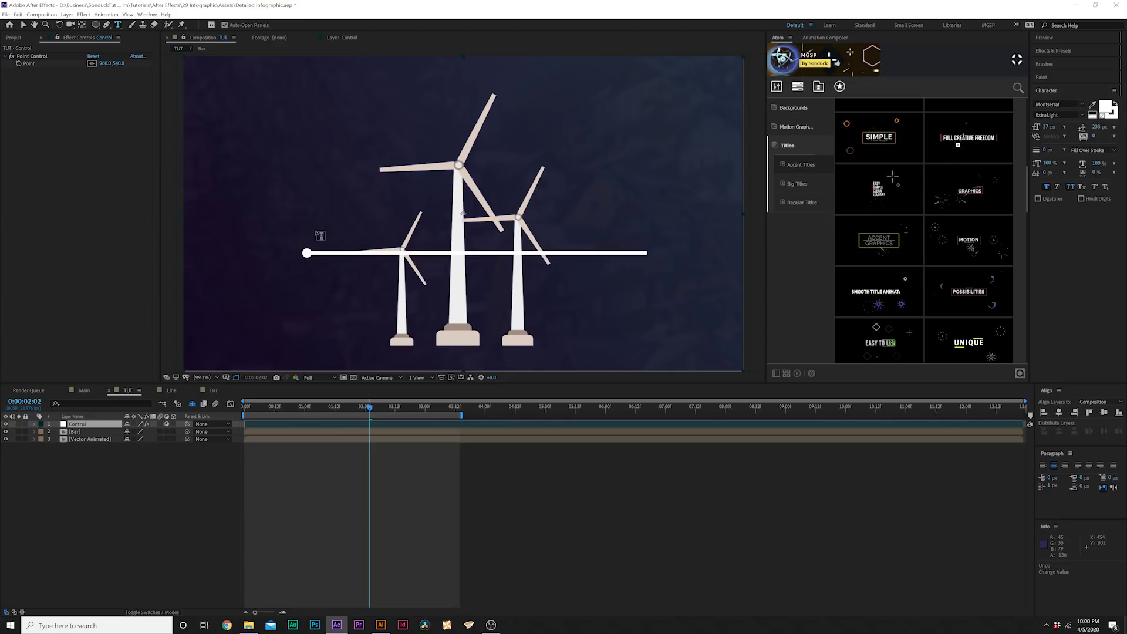
Create a '0' text layer and place it just above the line's left end.
{"action": "left_click", "coordinate": [319, 231]}
{"action": "type", "text": "0"}
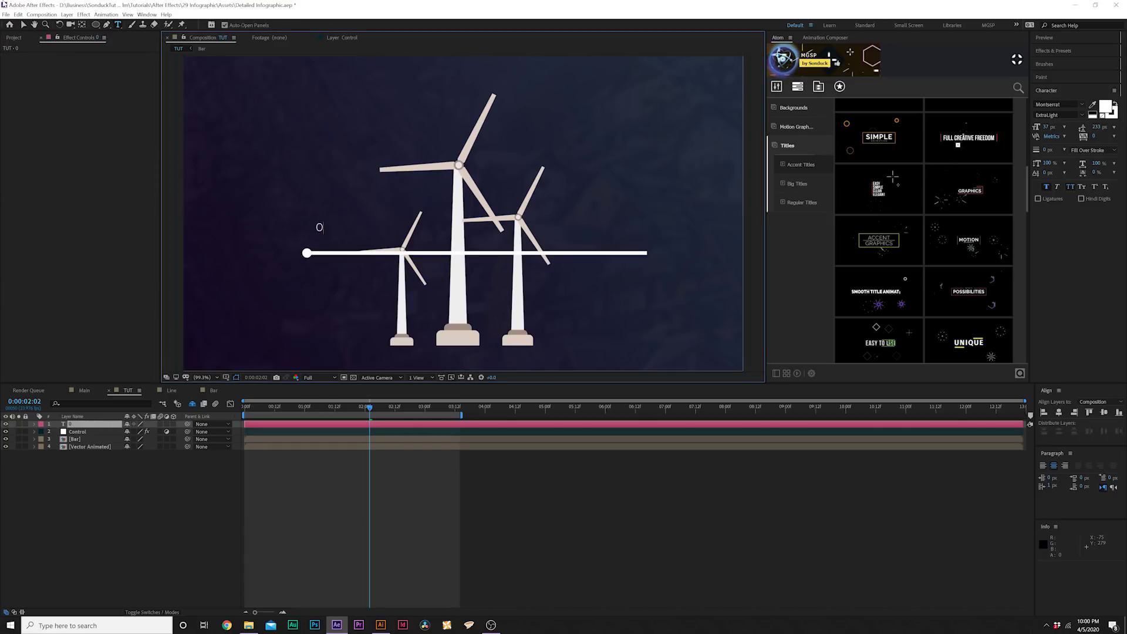
{"action": "left_click", "coordinate": [23, 25]}
{"action": "key", "text": "/"}
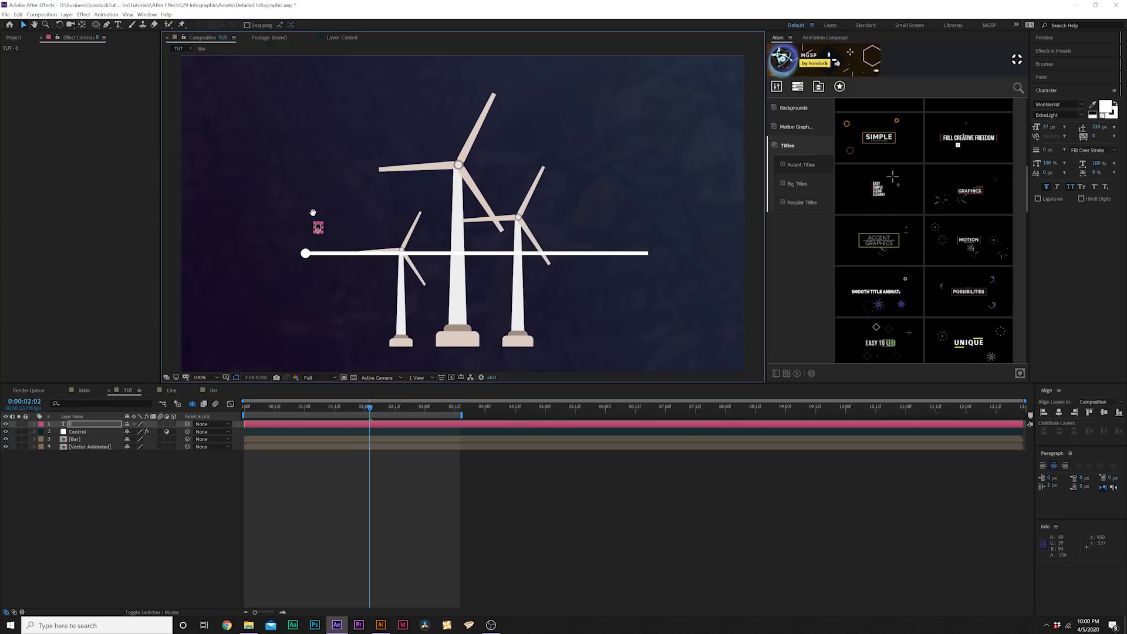
{"action": "mouse_move", "coordinate": [313, 212]}
{"action": "left_mouse_down"}
{"action": "mouse_move", "coordinate": [322, 196]}
{"action": "mouse_move", "coordinate": [324, 224]}
{"action": "left_mouse_up"}
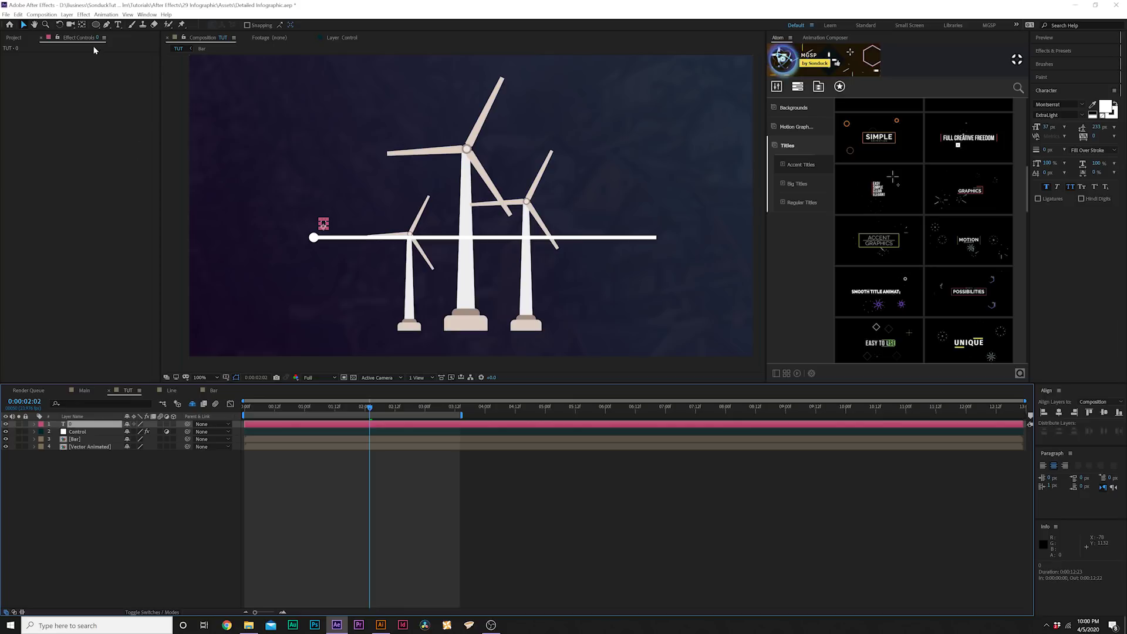
Add a Transform effect to the 0 text and link its Position expression to Control's Point.
{"action": "left_click", "coordinate": [84, 14]}
{"action": "mouse_move", "coordinate": [111, 117]}
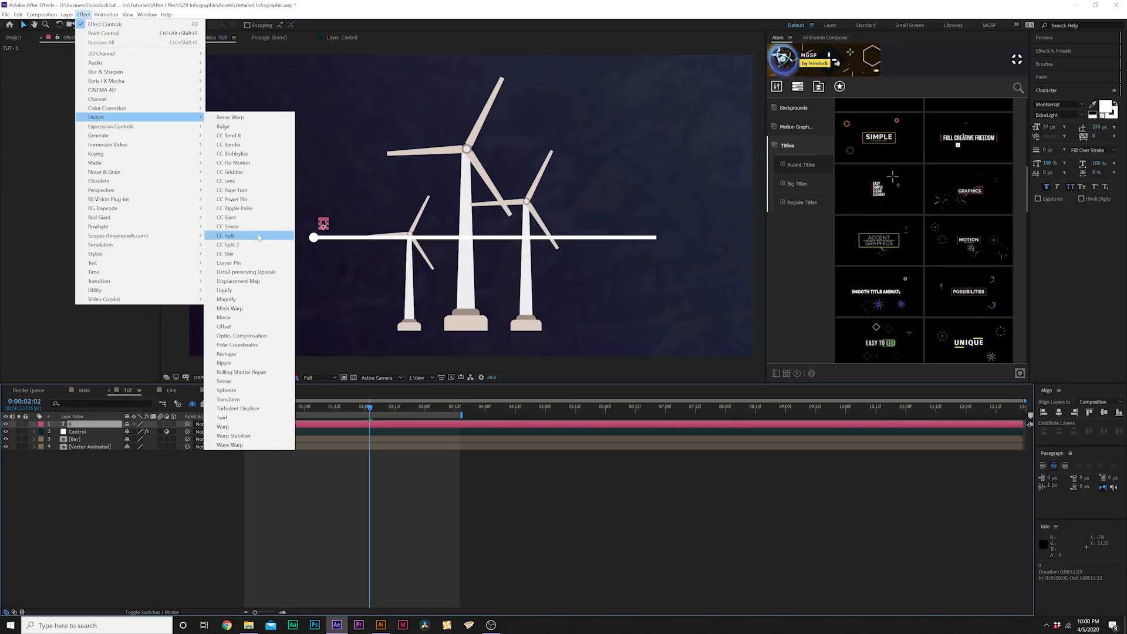
{"action": "left_click", "coordinate": [228, 400]}
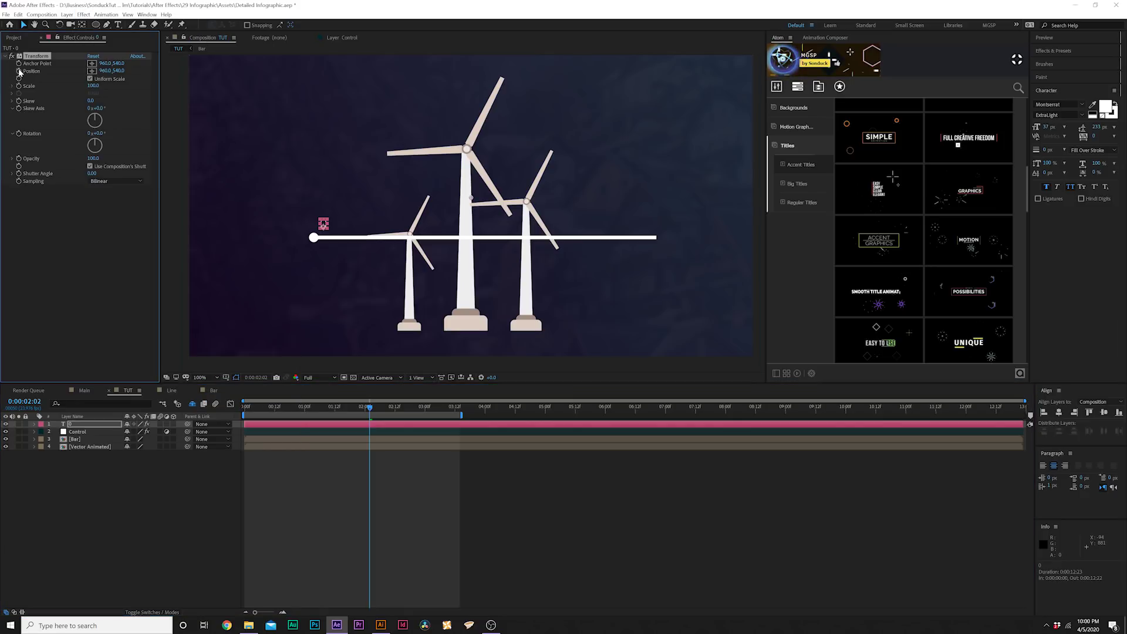
{"action": "left_click", "coordinate": [19, 72], "text": "alt"}
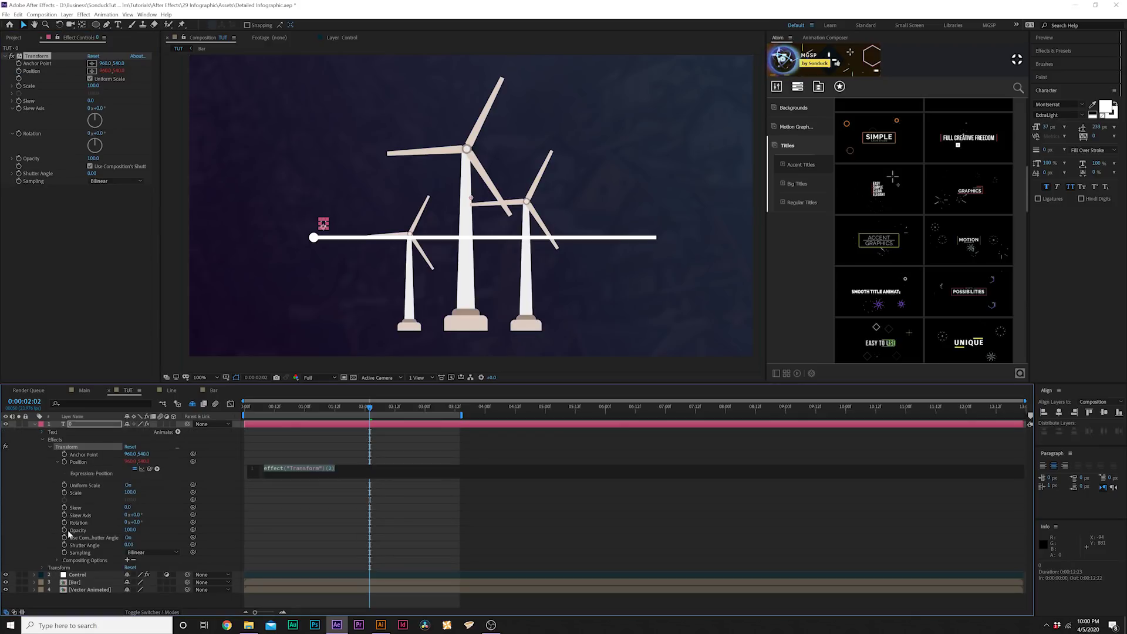
{"action": "left_click", "coordinate": [74, 576]}
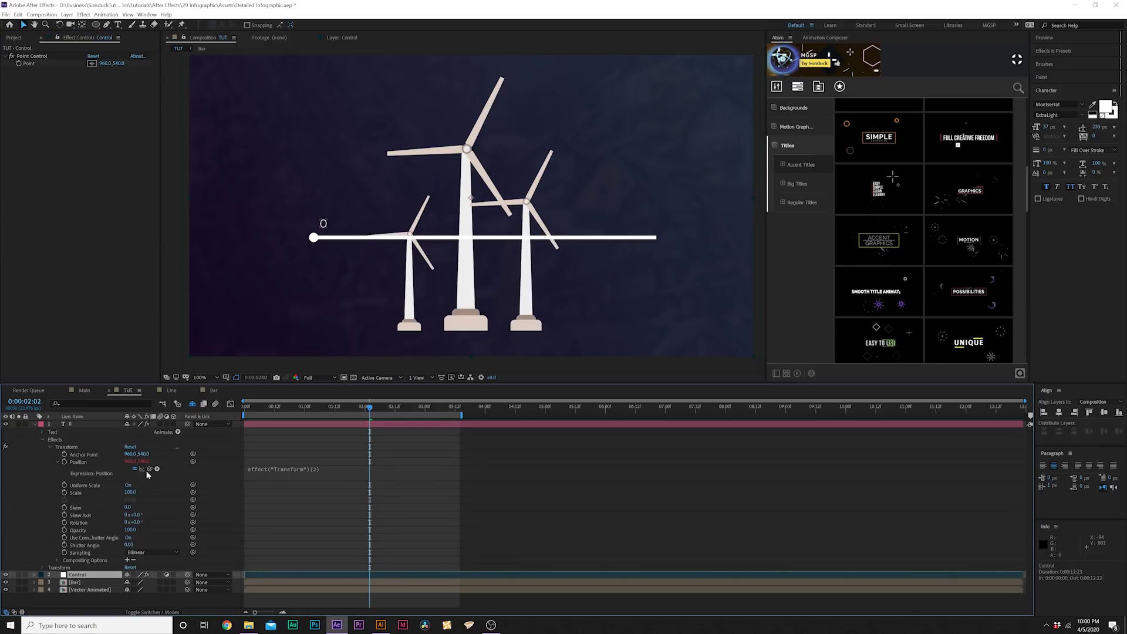
{"action": "left_click_drag", "start_coordinate": [149, 469], "coordinate": [28, 63]}
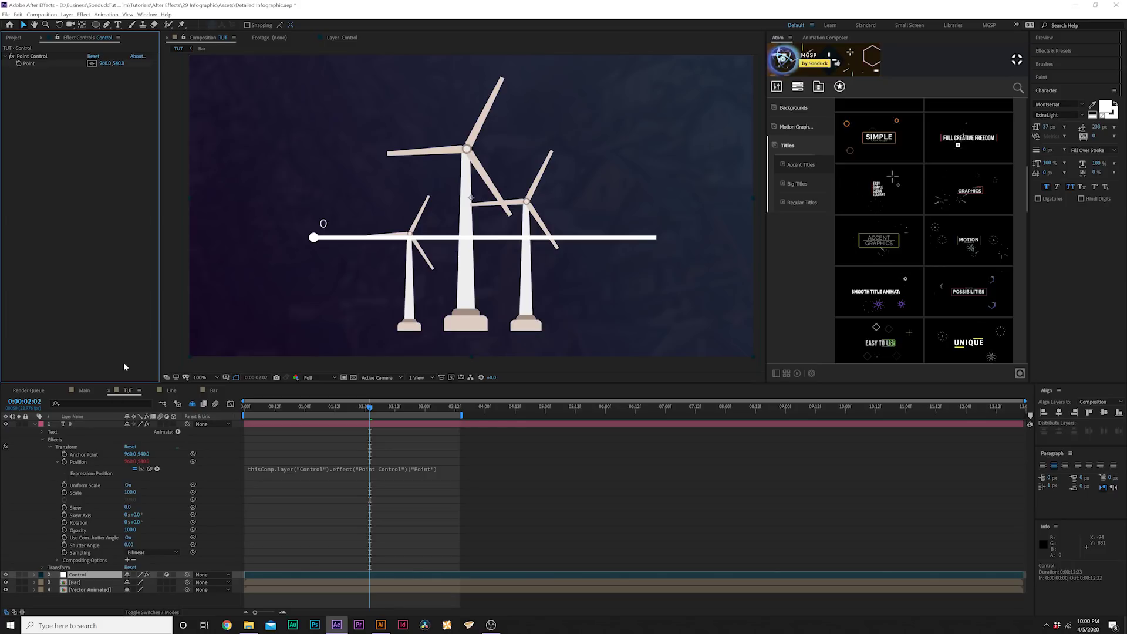
{"action": "mouse_move", "coordinate": [120, 63]}
{"action": "left_mouse_down"}
{"action": "mouse_move", "coordinate": [193, 63]}
{"action": "mouse_move", "coordinate": [123, 63]}
{"action": "mouse_move", "coordinate": [135, 62]}
{"action": "left_mouse_up"}
Undo the test move, duplicate the 0 text layer and shift the copy right.
{"action": "left_click", "coordinate": [33, 424]}
{"action": "left_click", "coordinate": [84, 419]}
{"action": "key", "text": "ctrl+z"}
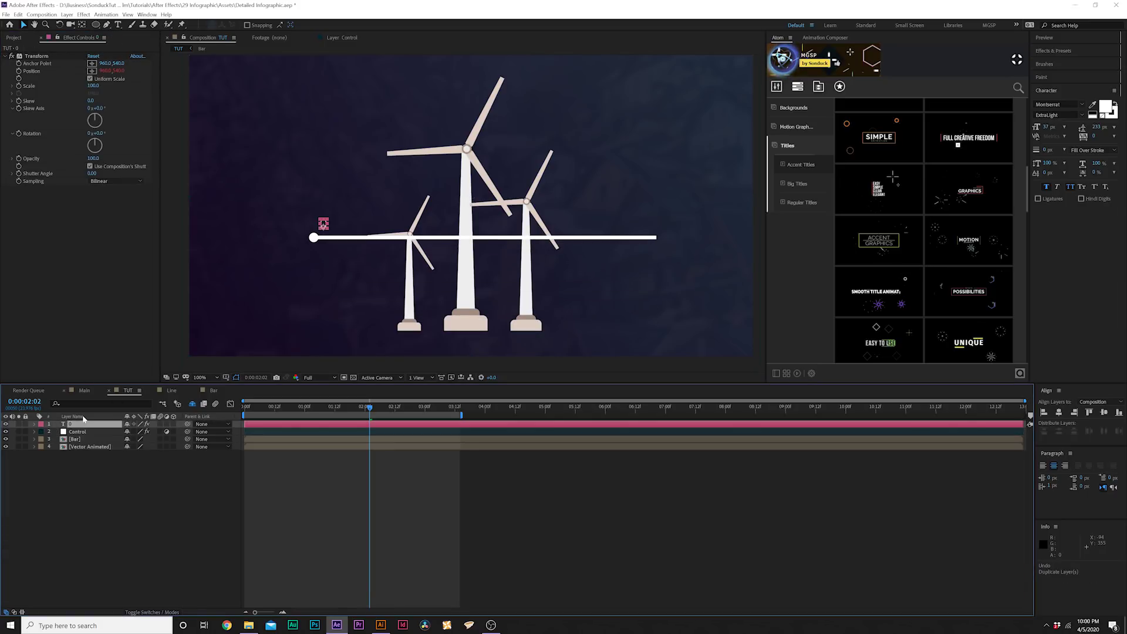
{"action": "left_click", "coordinate": [19, 14]}
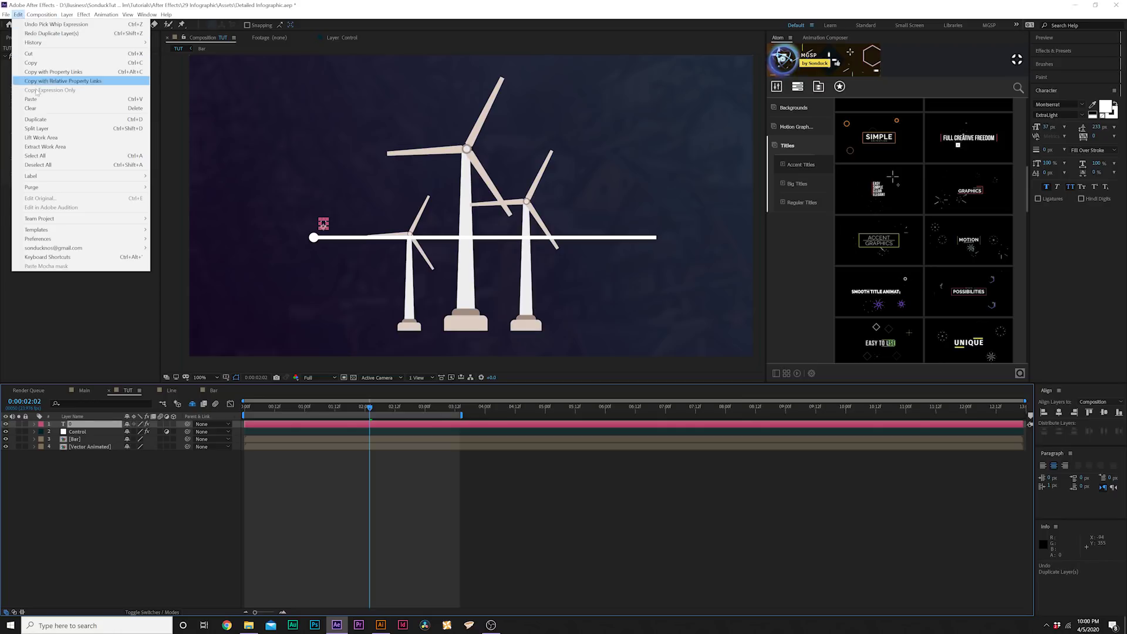
{"action": "left_click", "coordinate": [41, 119]}
{"action": "left_click_drag", "start_coordinate": [323, 228], "coordinate": [342, 228]}
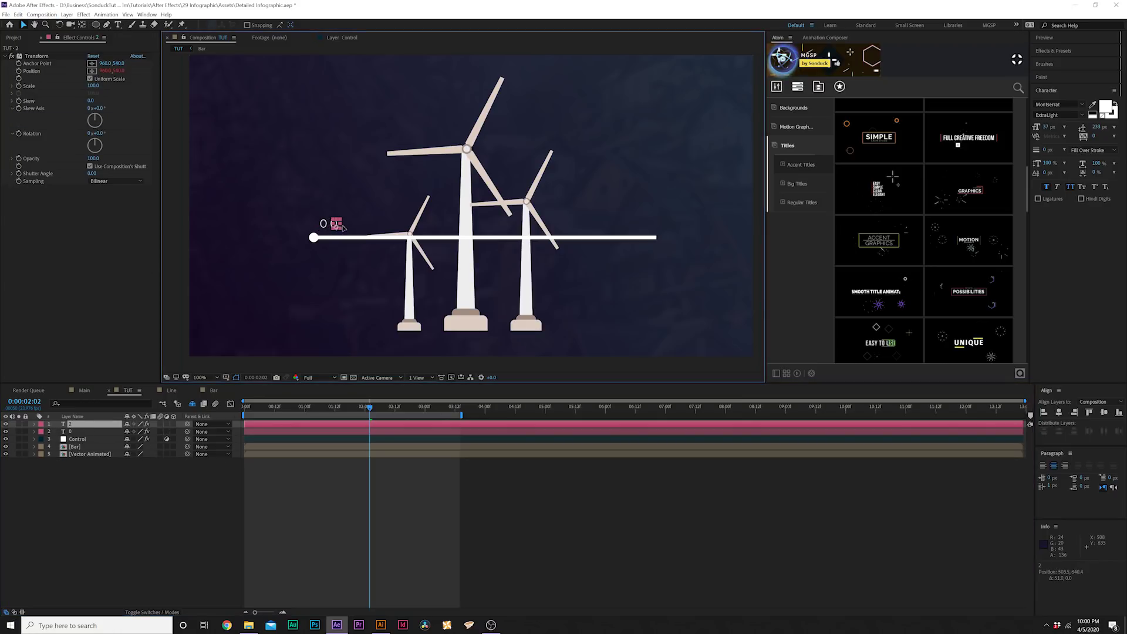
Retype the copy as 'W' and nudge it into place beside the 0.
{"action": "left_click", "coordinate": [118, 24]}
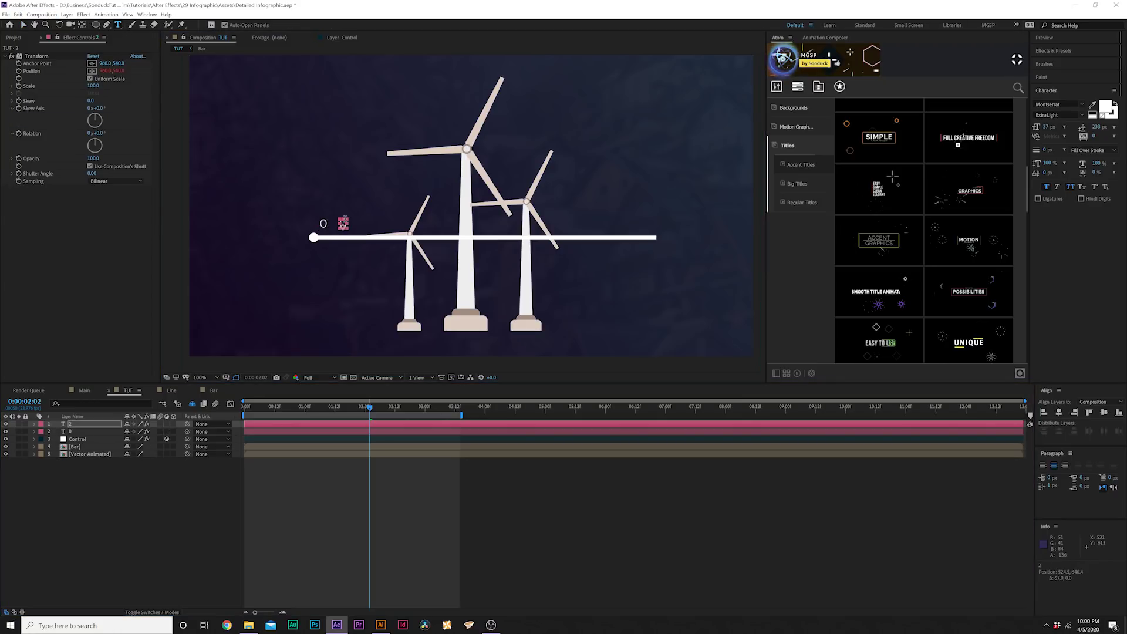
{"action": "type", "text": "W"}
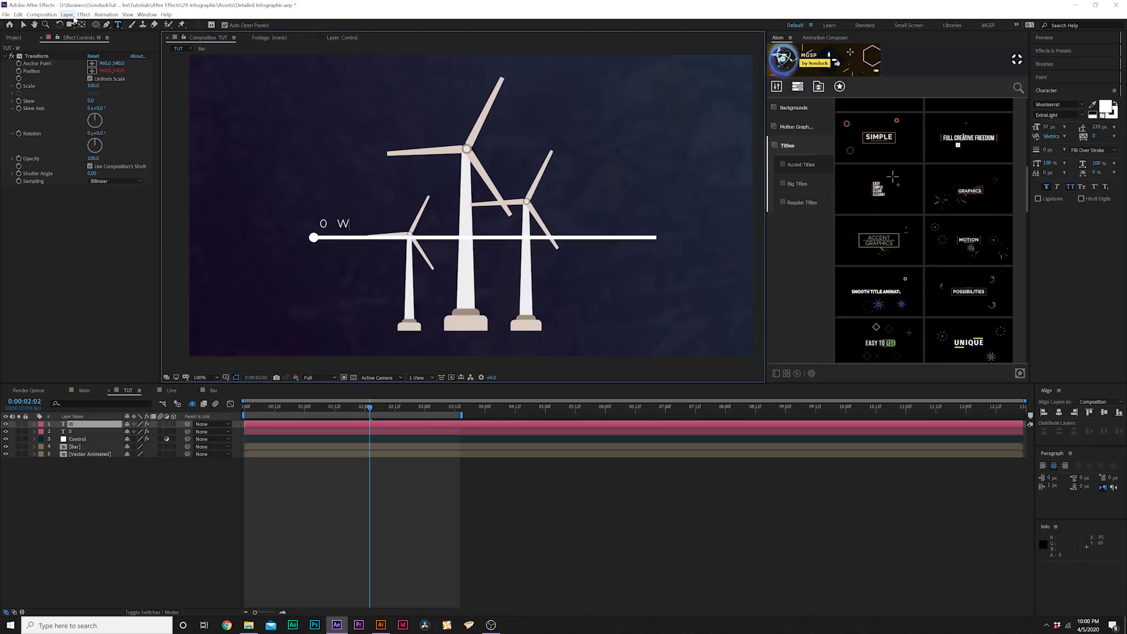
{"action": "key", "text": "Escape"}
{"action": "key", "text": "period"}
{"action": "left_click_drag", "start_coordinate": [305, 197], "coordinate": [401, 197]}
{"action": "key", "text": "v"}
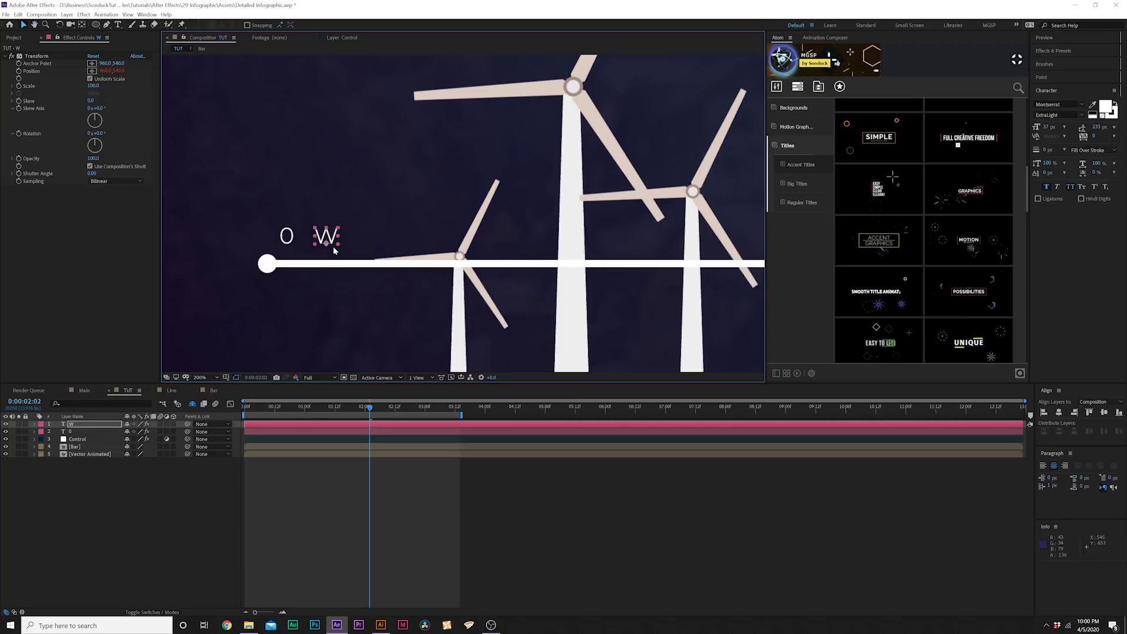
{"action": "mouse_move", "coordinate": [329, 239]}
{"action": "left_mouse_down"}
{"action": "mouse_move", "coordinate": [341, 238]}
{"action": "mouse_move", "coordinate": [325, 239]}
{"action": "left_mouse_up"}
Undo the control point move, deselect everything and return the view to 100%.
{"action": "left_click", "coordinate": [181, 529]}
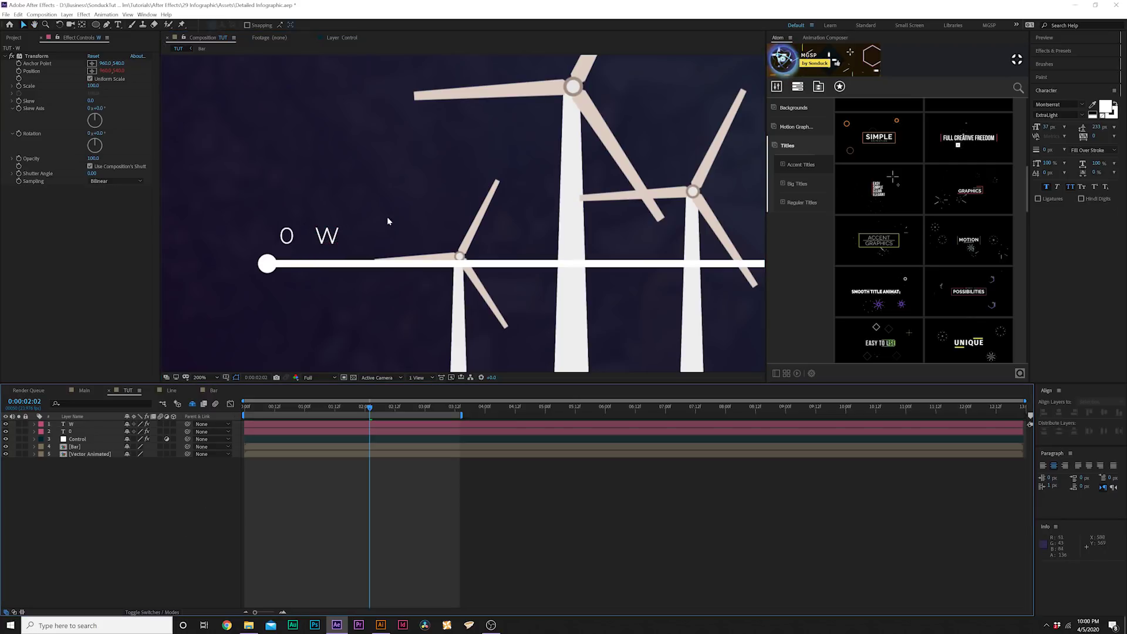
{"action": "left_click", "coordinate": [287, 407]}
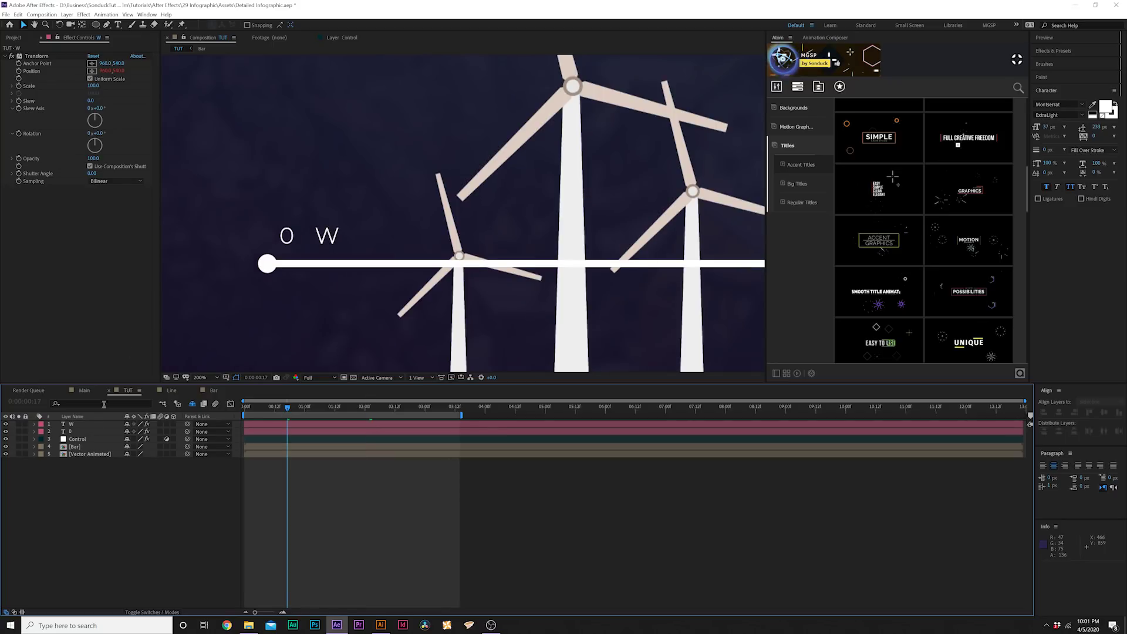
{"action": "left_click", "coordinate": [77, 439]}
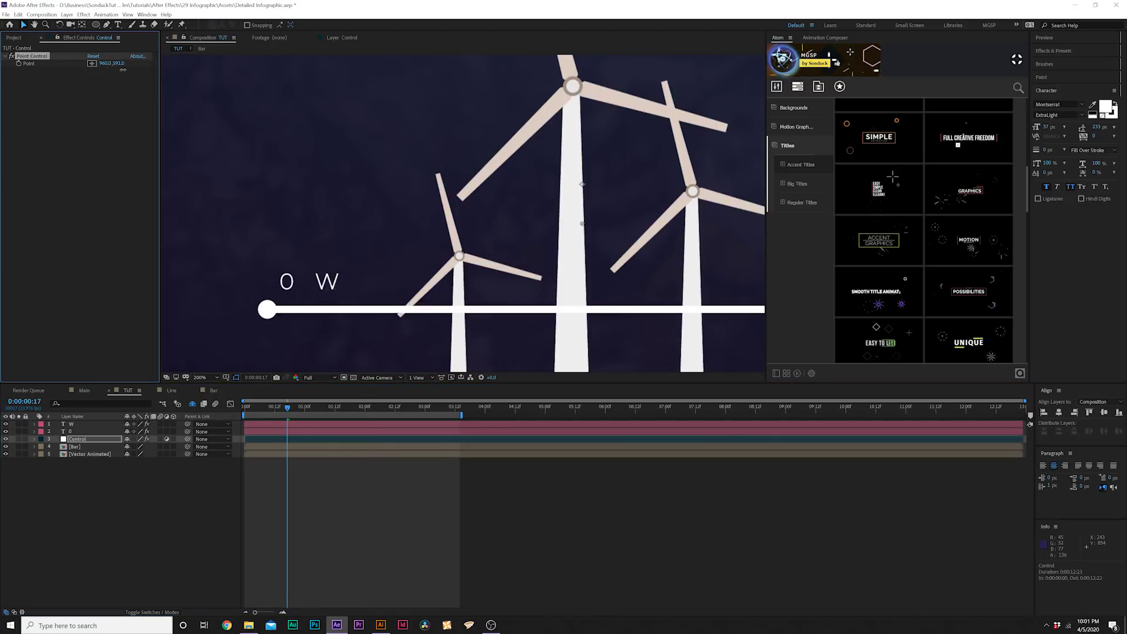
{"action": "key", "text": "ctrl+z"}
{"action": "key", "text": "ctrl+shift+a"}
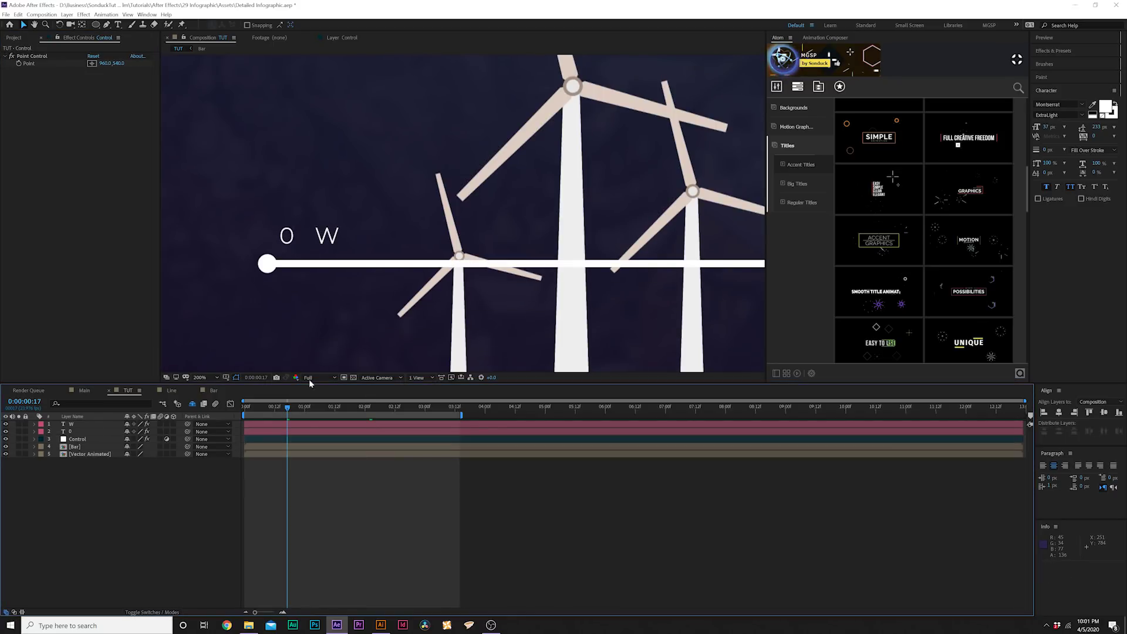
{"action": "key", "text": "slash"}
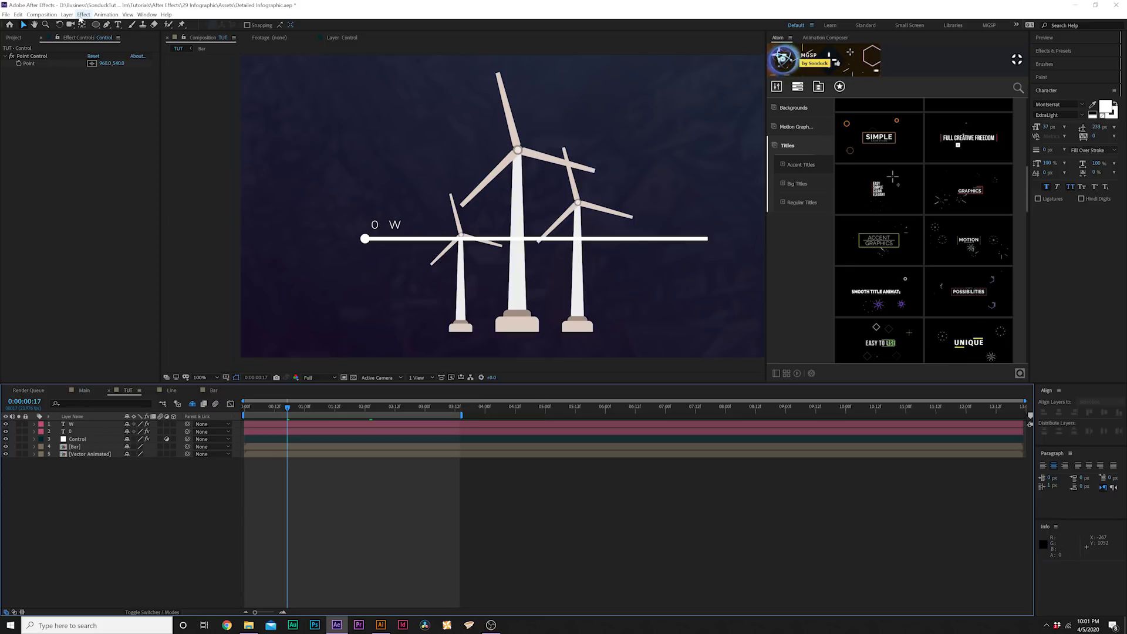
Create a new solid layer named Matte.
{"action": "left_click", "coordinate": [72, 15]}
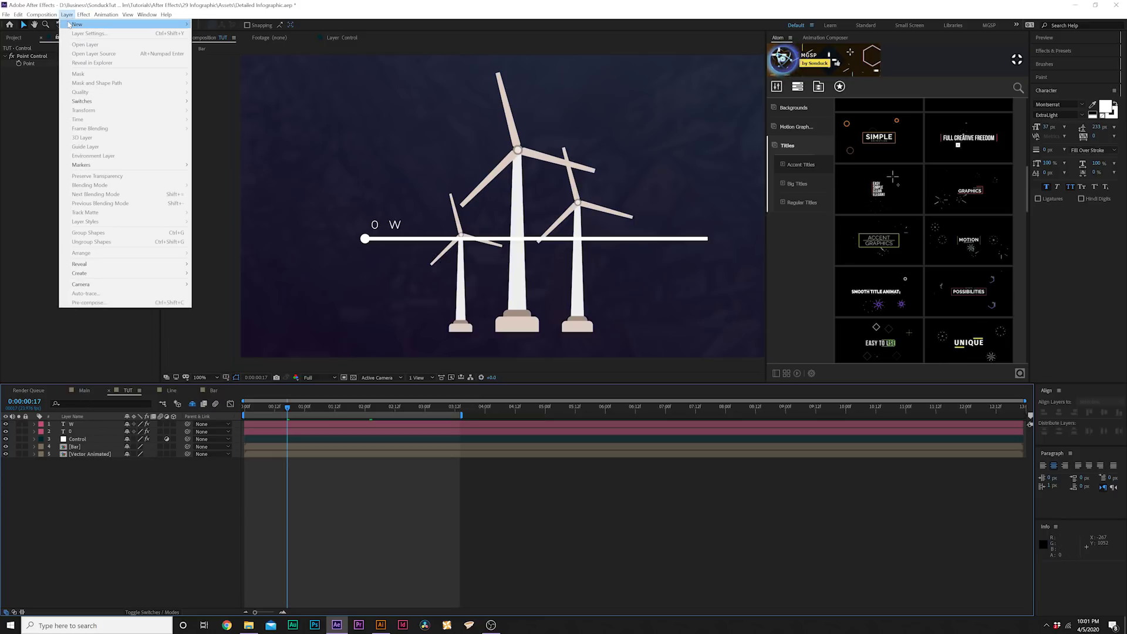
{"action": "mouse_move", "coordinate": [147, 24]}
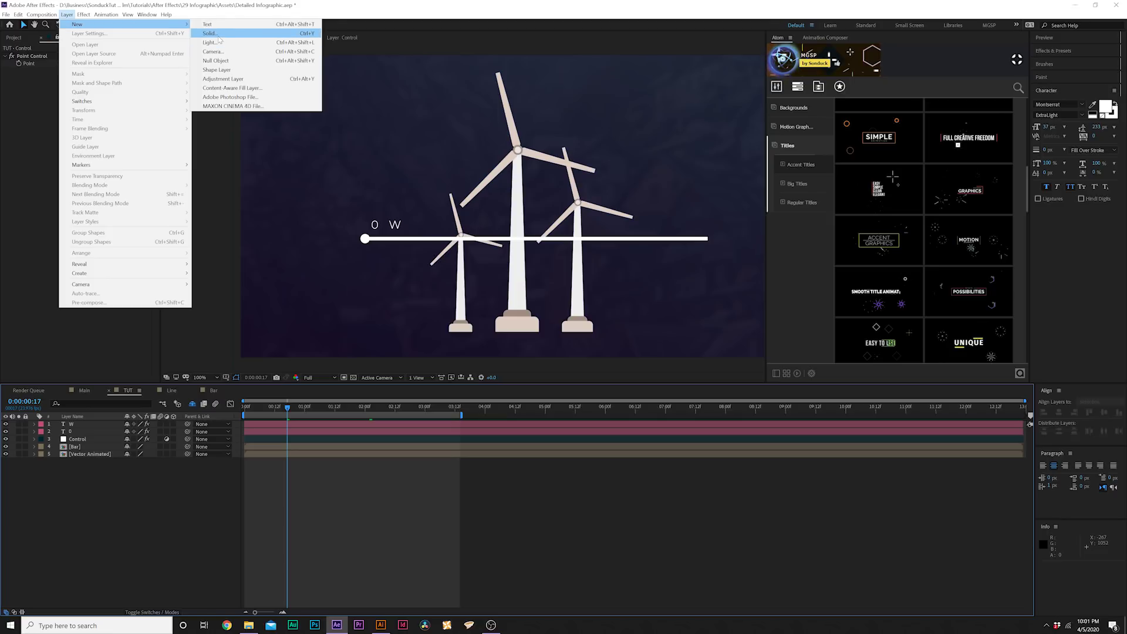
{"action": "left_click", "coordinate": [219, 37]}
{"action": "type", "text": "Matte"}
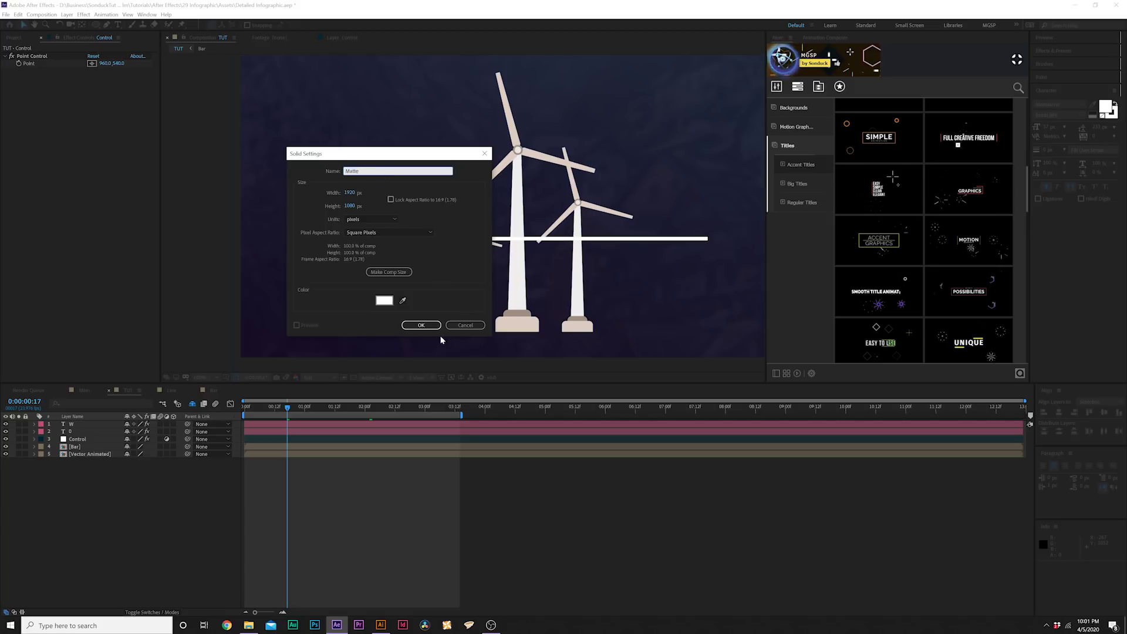
{"action": "left_click", "coordinate": [423, 326]}
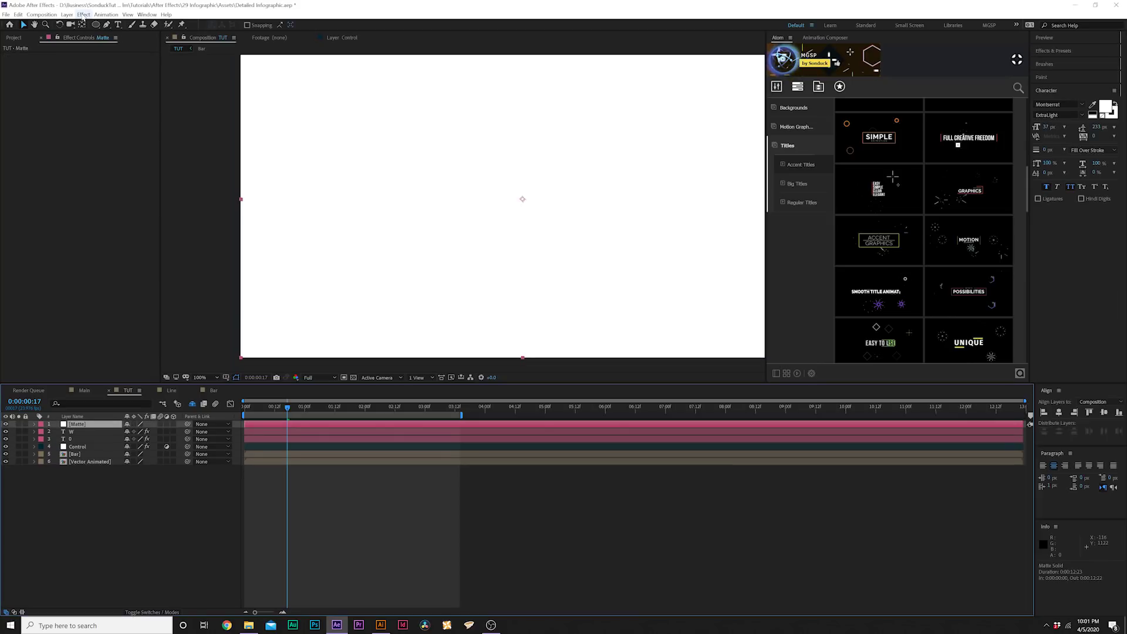
Apply a Fill effect to the Matte solid and set its colour to light cyan.
{"action": "left_click", "coordinate": [83, 14]}
{"action": "mouse_move", "coordinate": [147, 136]}
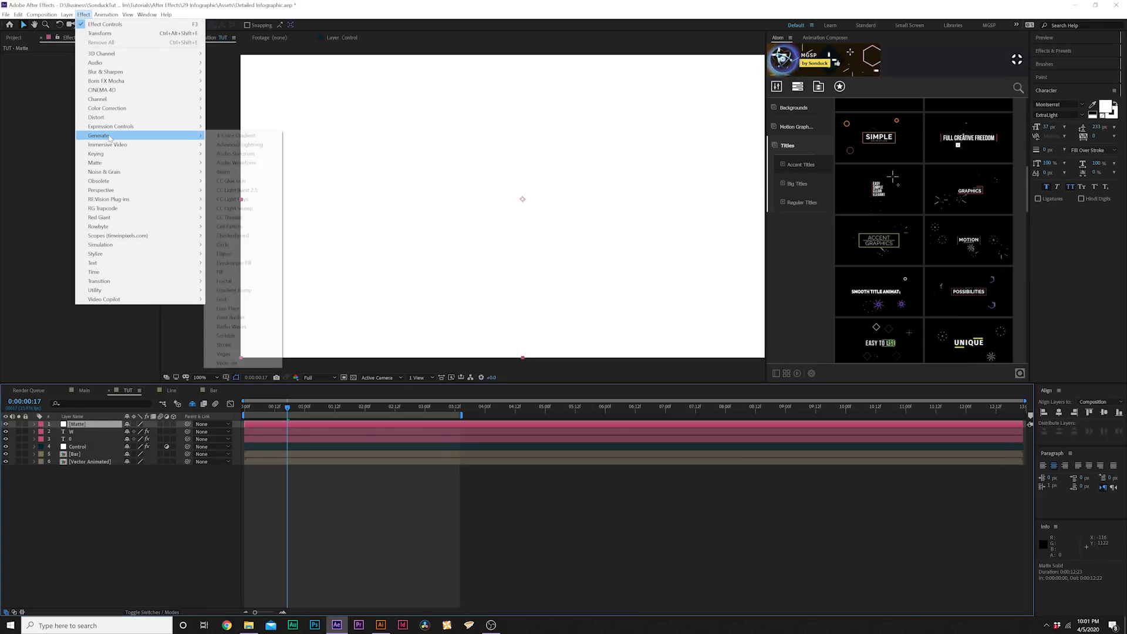
{"action": "left_click", "coordinate": [219, 271]}
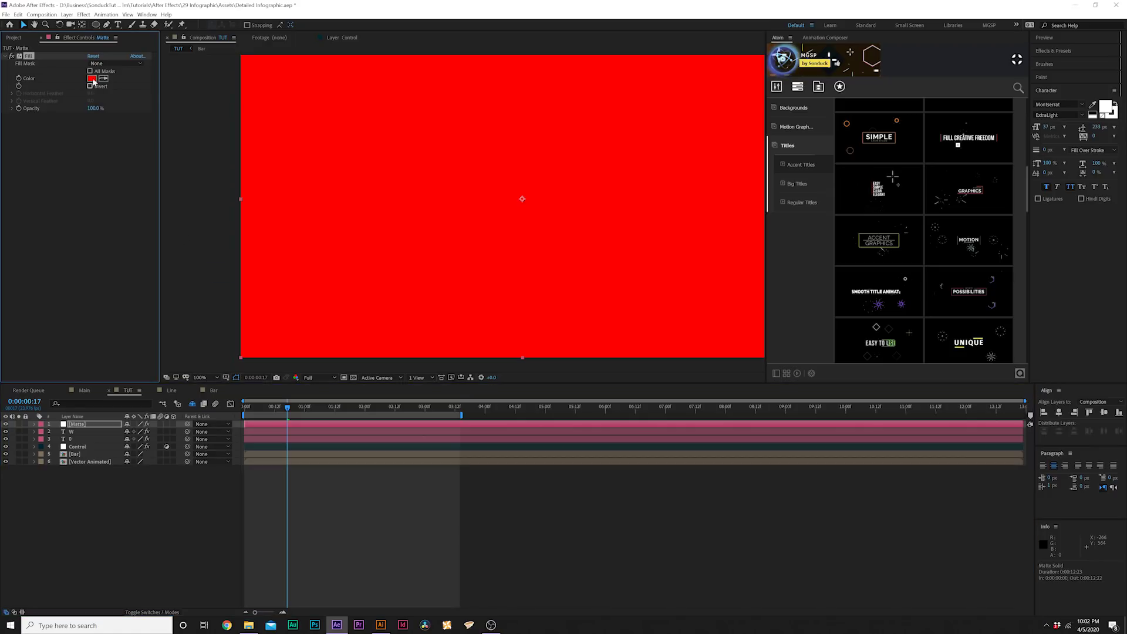
{"action": "left_click", "coordinate": [92, 78]}
{"action": "left_click_drag", "start_coordinate": [616, 311], "coordinate": [615, 338]}
{"action": "left_click", "coordinate": [579, 283]}
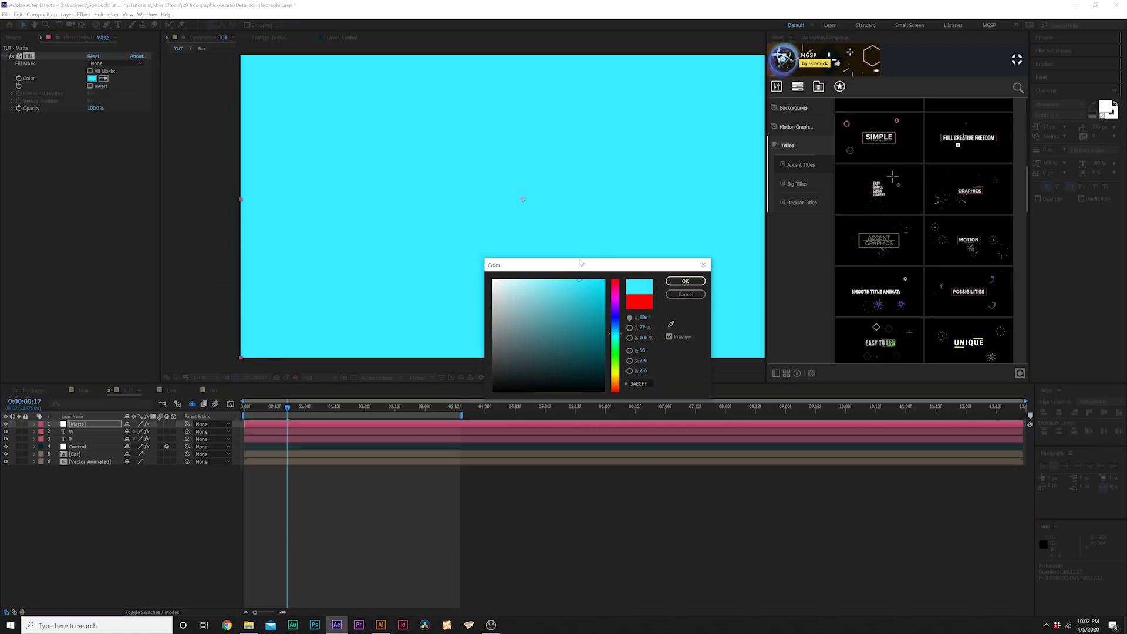
{"action": "left_click", "coordinate": [685, 281]}
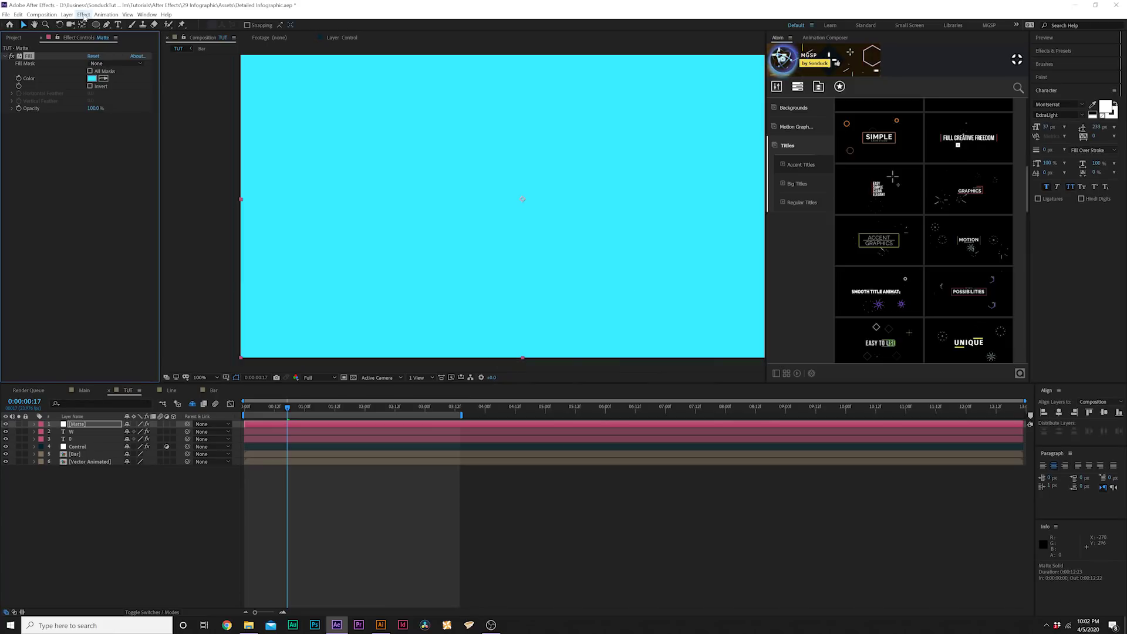
Add a Transform effect to the Matte and link its Position expression to Control's Point.
{"action": "left_click", "coordinate": [84, 15]}
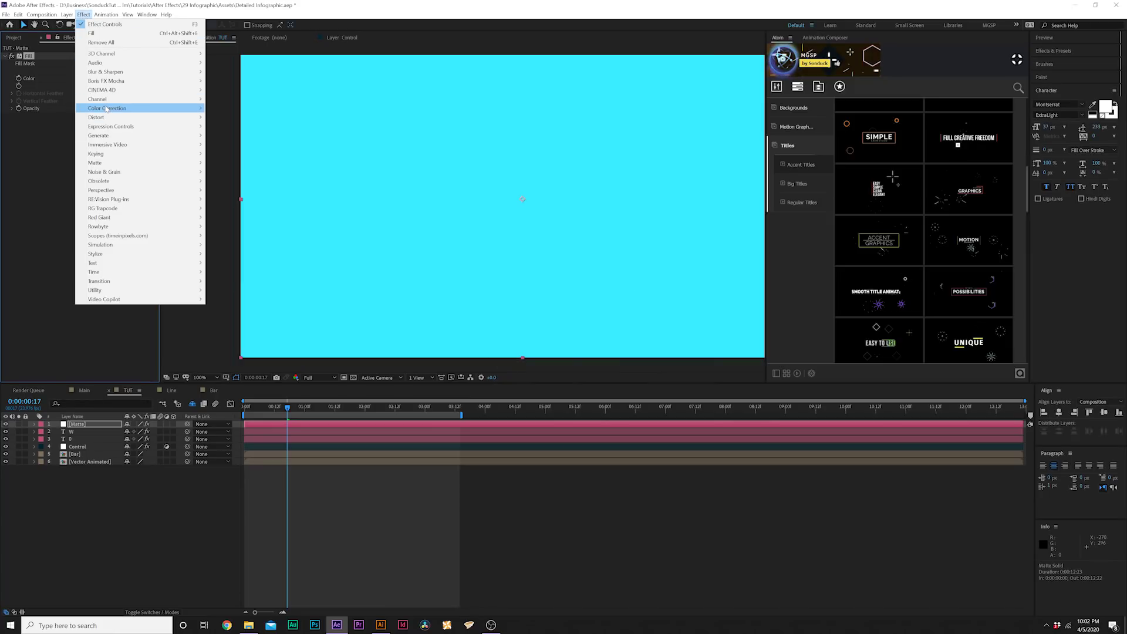
{"action": "mouse_move", "coordinate": [100, 117]}
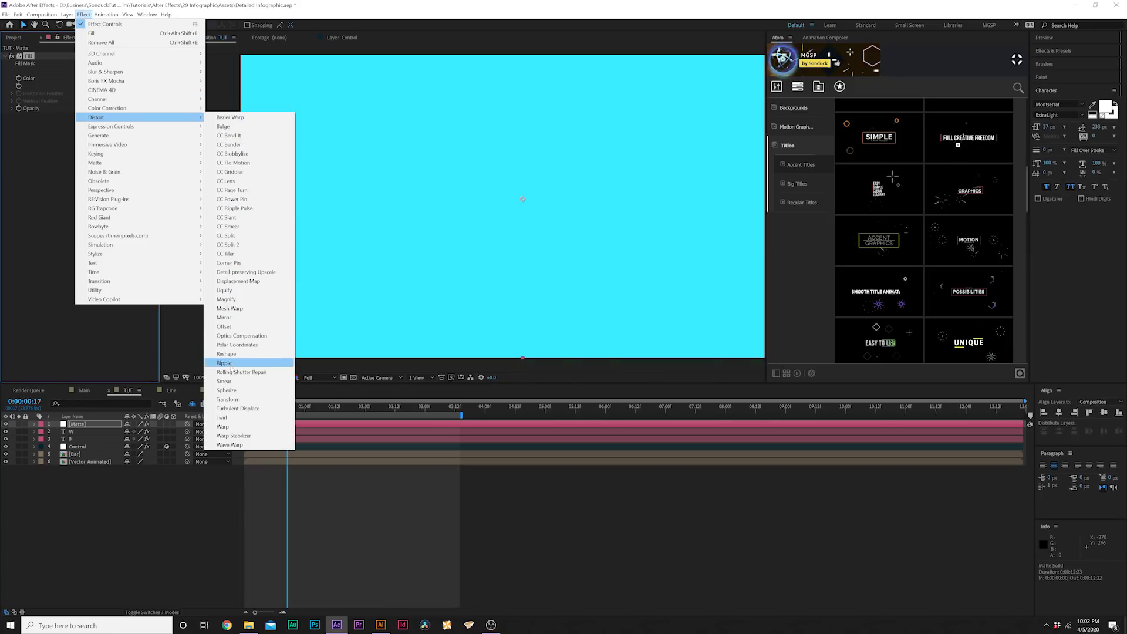
{"action": "left_click", "coordinate": [230, 399]}
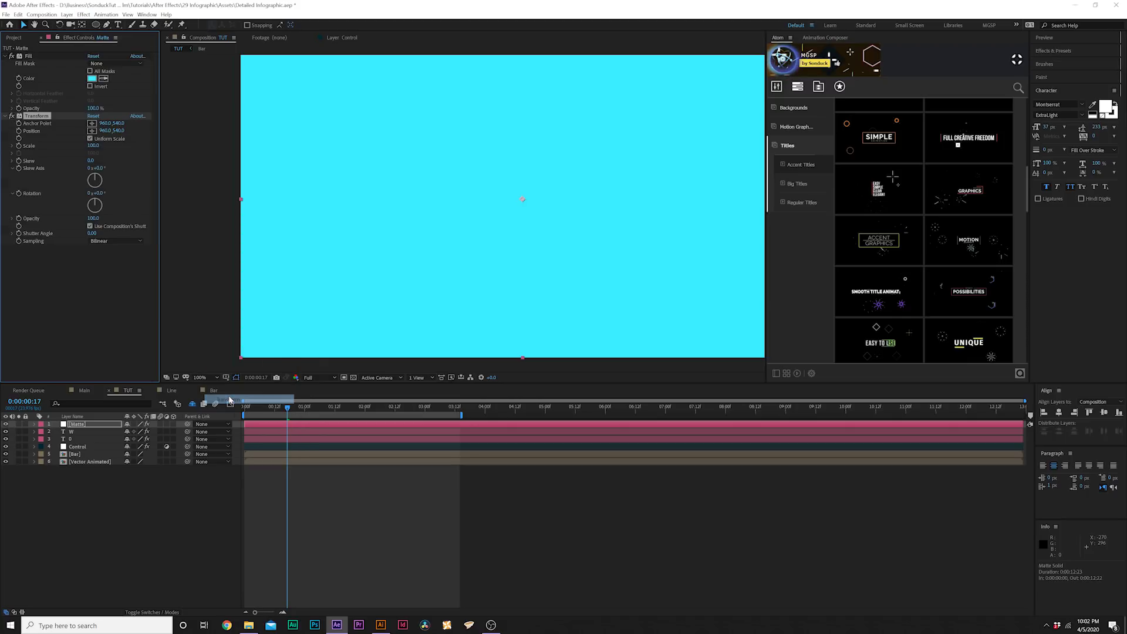
{"action": "left_click", "coordinate": [19, 130], "text": "alt"}
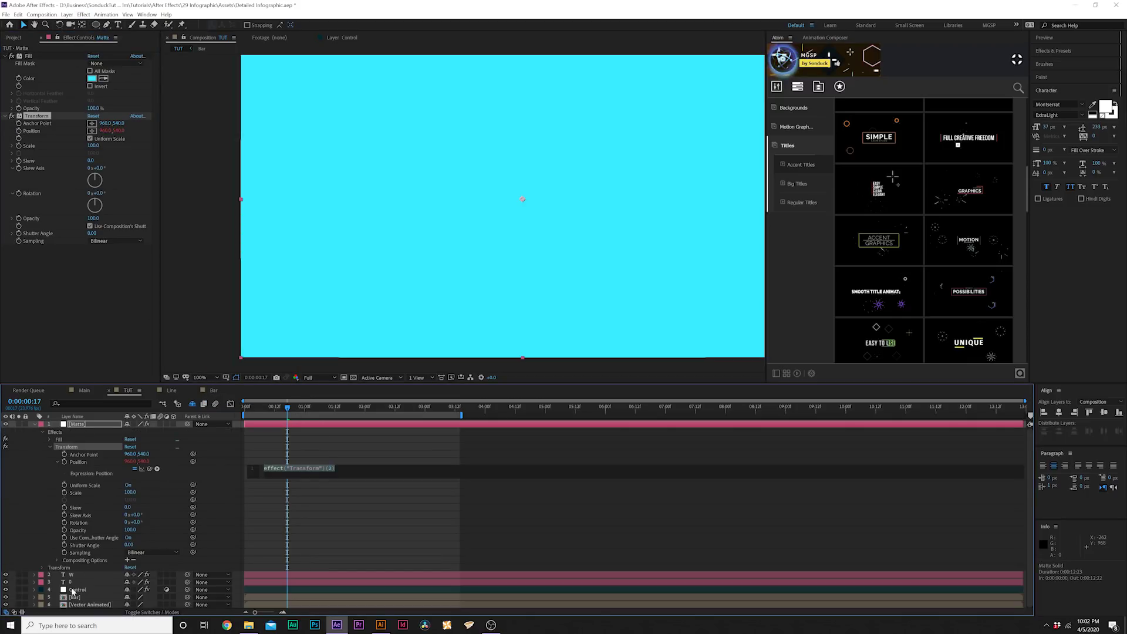
{"action": "left_click", "coordinate": [77, 589]}
{"action": "left_click_drag", "start_coordinate": [150, 468], "coordinate": [28, 63]}
{"action": "left_click", "coordinate": [34, 425]}
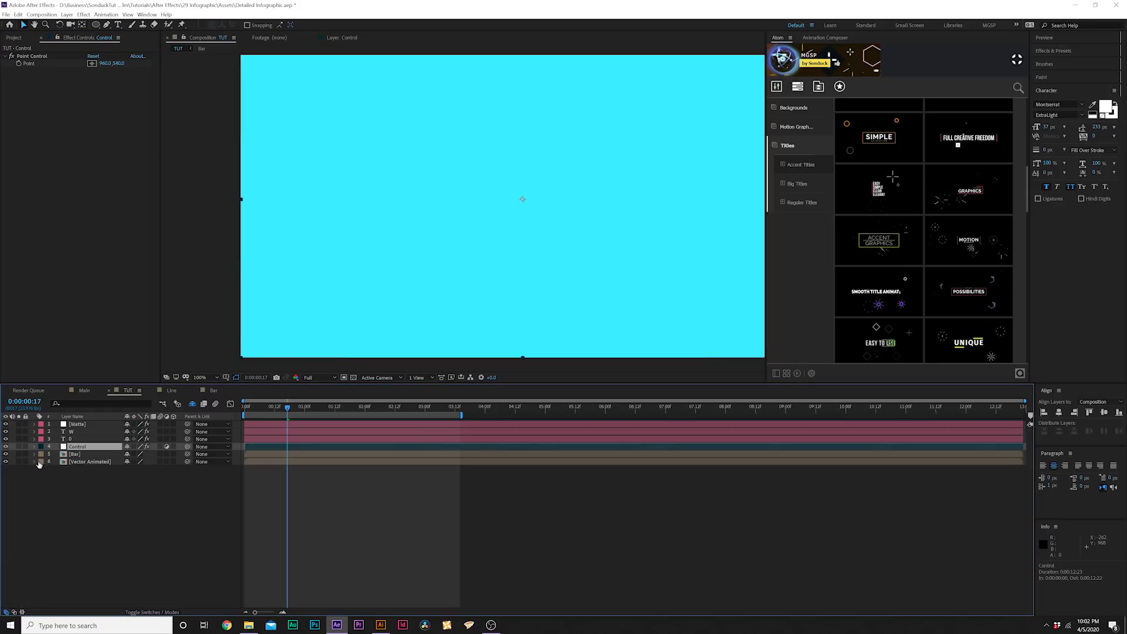
Move the cyan Matte solid up so its edge sits over the turbines.
{"action": "left_click", "coordinate": [82, 424]}
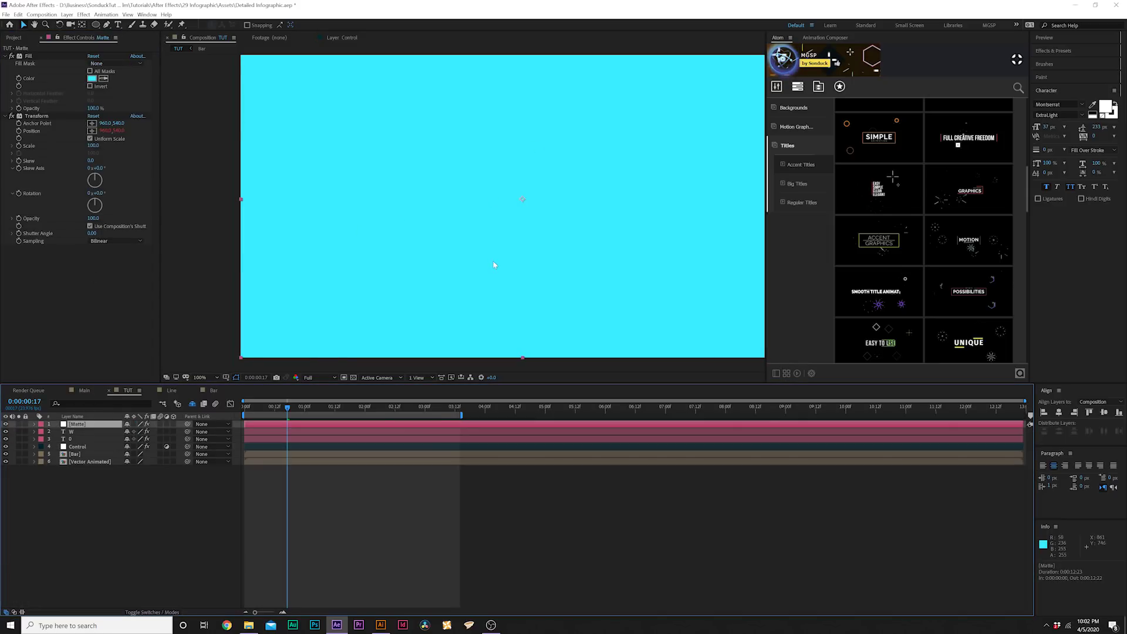
{"action": "left_click_drag", "start_coordinate": [498, 276], "coordinate": [484, 157]}
{"action": "left_click_drag", "start_coordinate": [486, 165], "coordinate": [487, 169]}
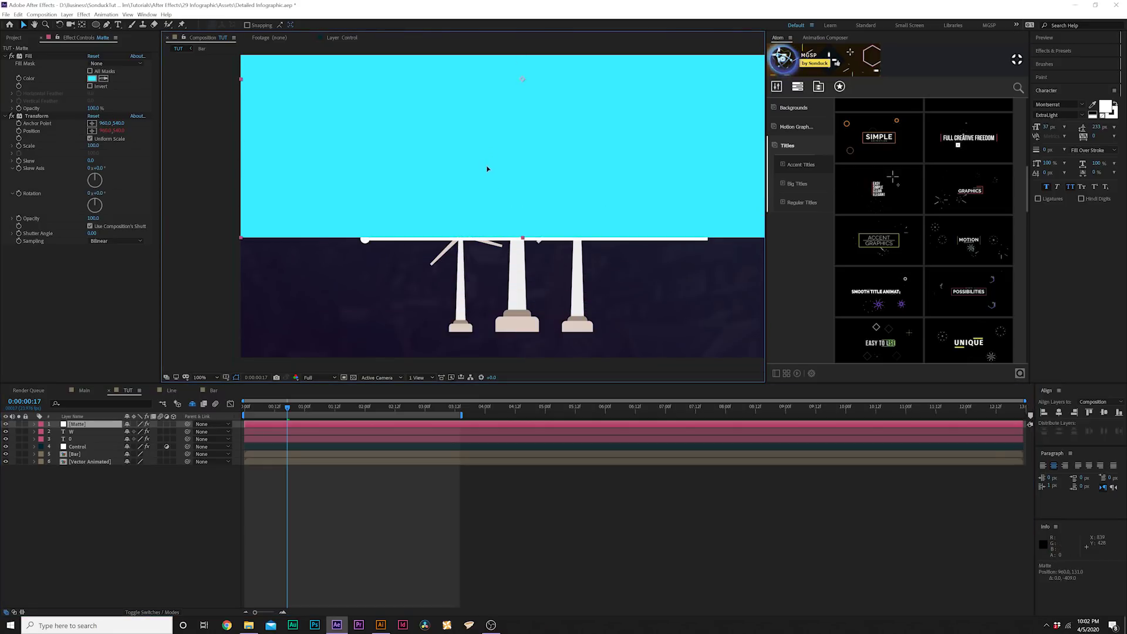
Duplicate Vector Animated, place Matte between the copies and set its TrkMat to Alpha Matte.
{"action": "left_click", "coordinate": [76, 461]}
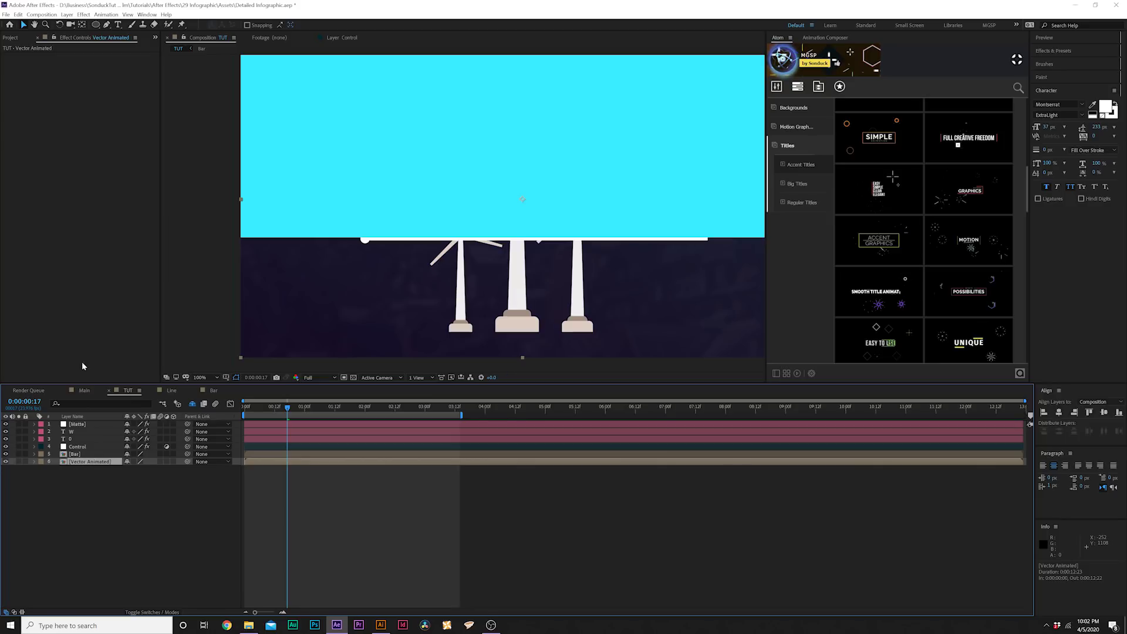
{"action": "key", "text": "ctrl+d"}
{"action": "left_click_drag", "start_coordinate": [77, 424], "coordinate": [68, 469]}
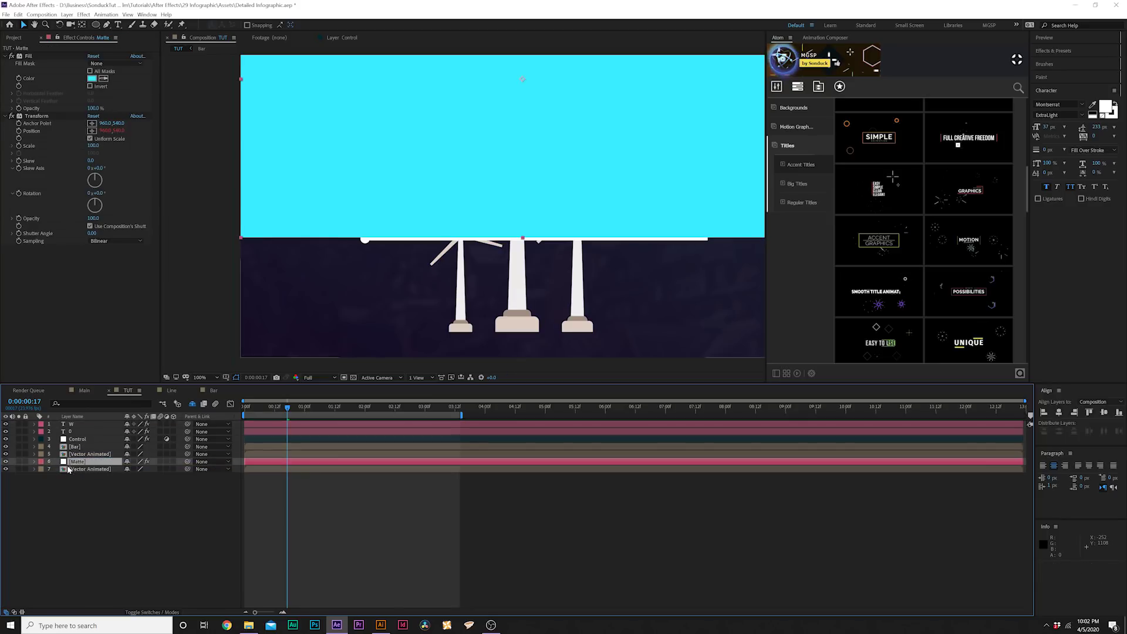
{"action": "left_click", "coordinate": [152, 613]}
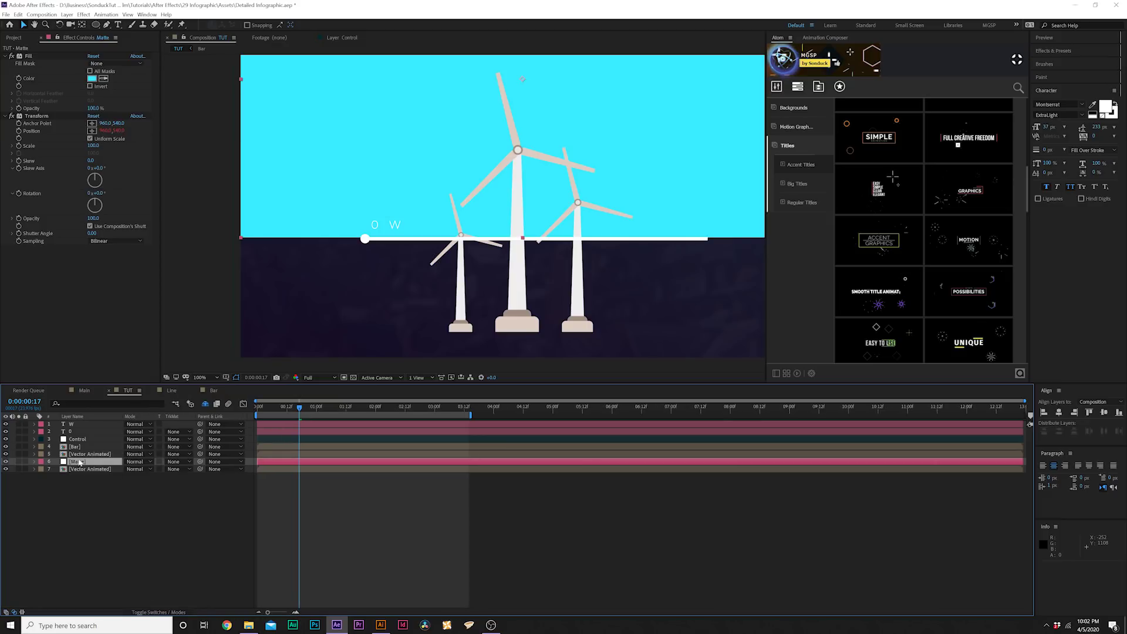
{"action": "left_click", "coordinate": [171, 461]}
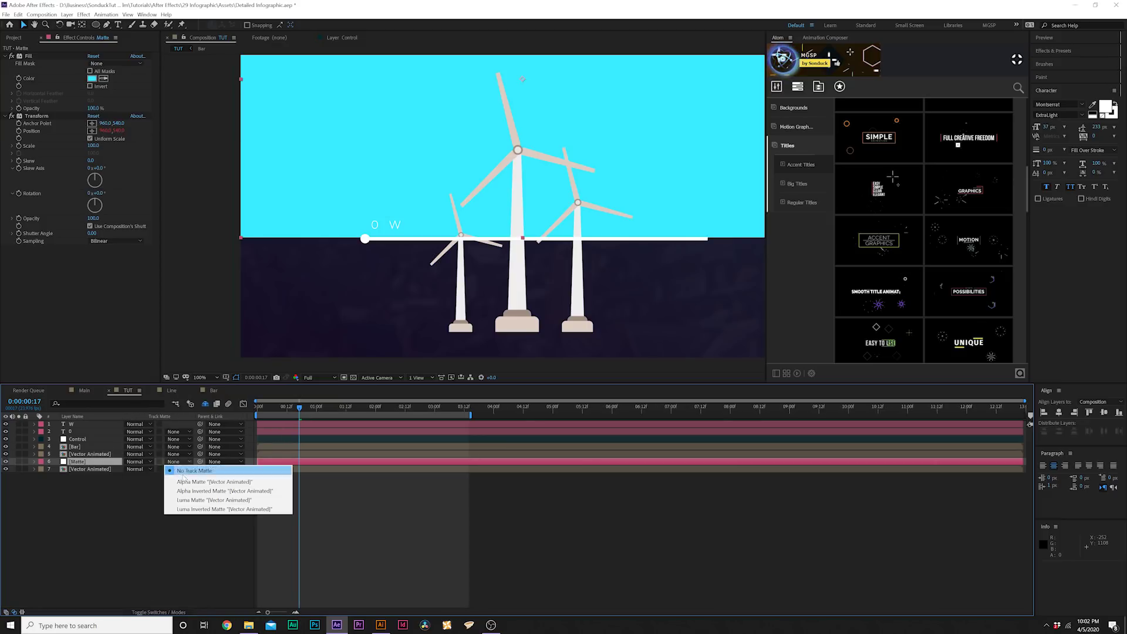
{"action": "left_click", "coordinate": [182, 480]}
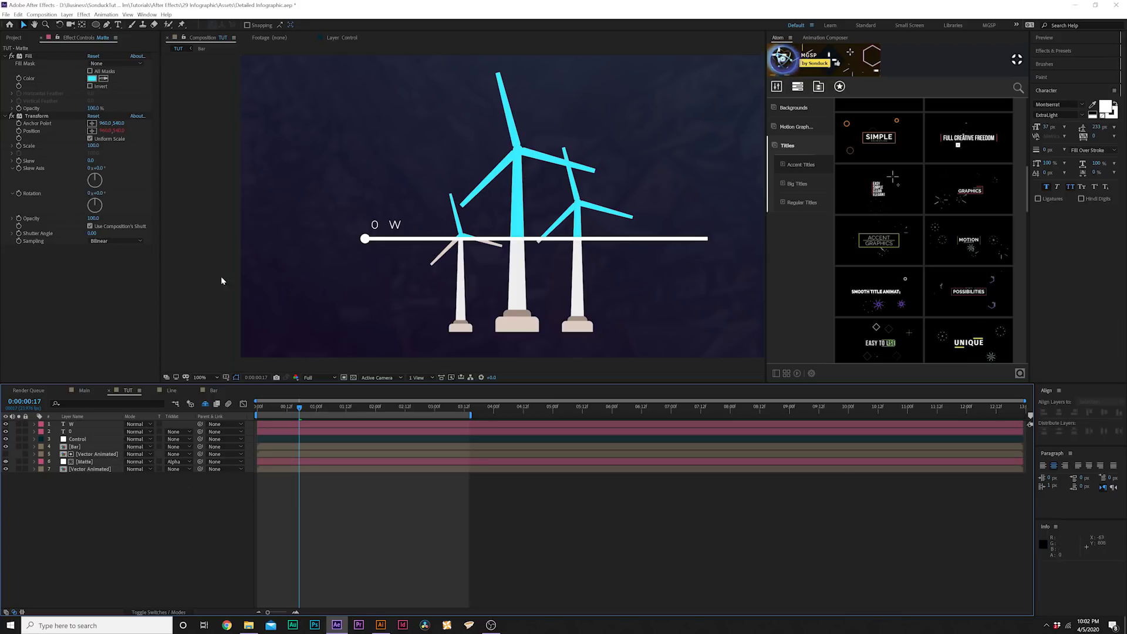
{"action": "left_click", "coordinate": [82, 439]}
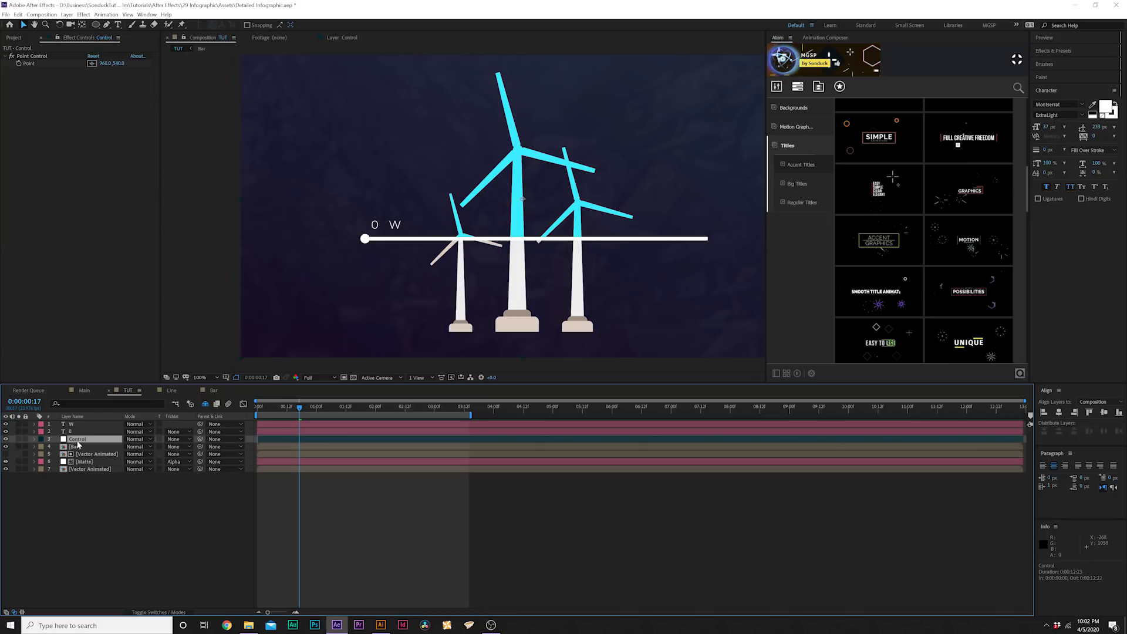
Move Control to the top and keyframe its Point from 0:00 up to y 386 around four seconds.
{"action": "left_click_drag", "start_coordinate": [78, 445], "coordinate": [78, 422]}
{"action": "left_click_drag", "start_coordinate": [119, 62], "coordinate": [188, 112]}
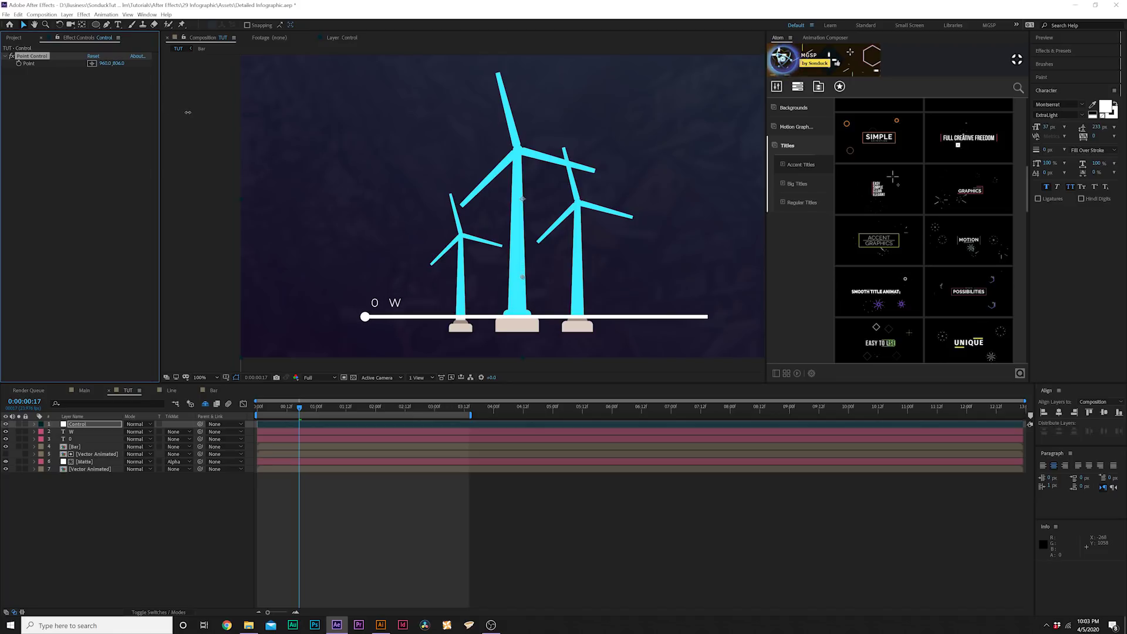
{"action": "left_click", "coordinate": [255, 406]}
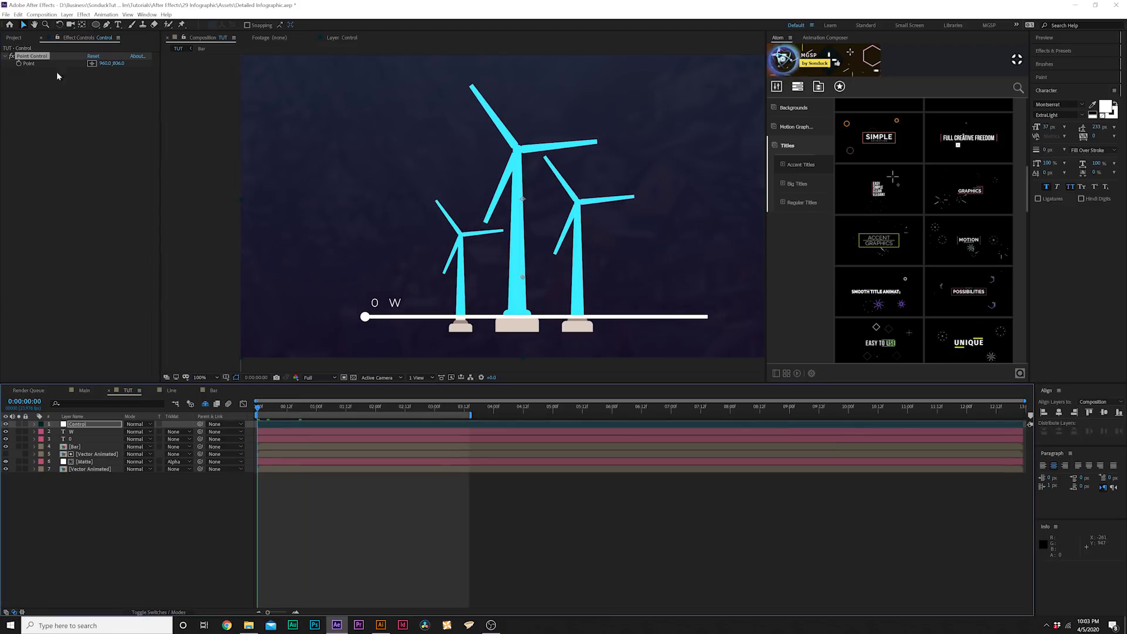
{"action": "left_click", "coordinate": [20, 63]}
{"action": "left_click_drag", "start_coordinate": [435, 410], "coordinate": [492, 410]}
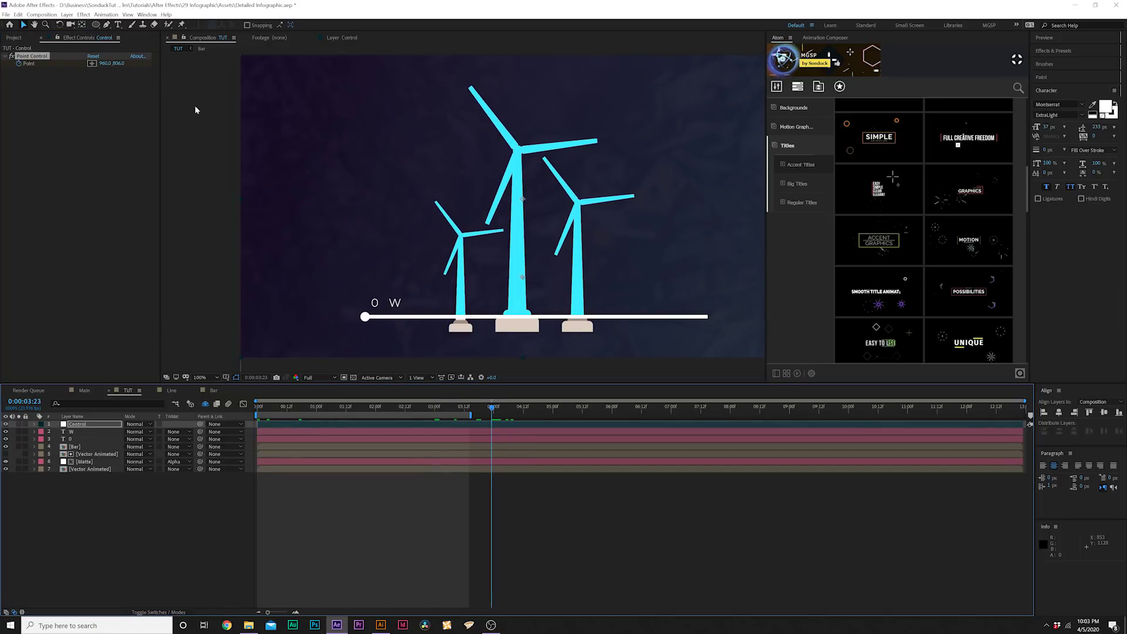
{"action": "left_click_drag", "start_coordinate": [100, 62], "coordinate": [100, 63]}
{"action": "left_click", "coordinate": [231, 544]}
{"action": "left_click_drag", "start_coordinate": [492, 406], "coordinate": [369, 406]}
{"action": "left_click", "coordinate": [486, 420]}
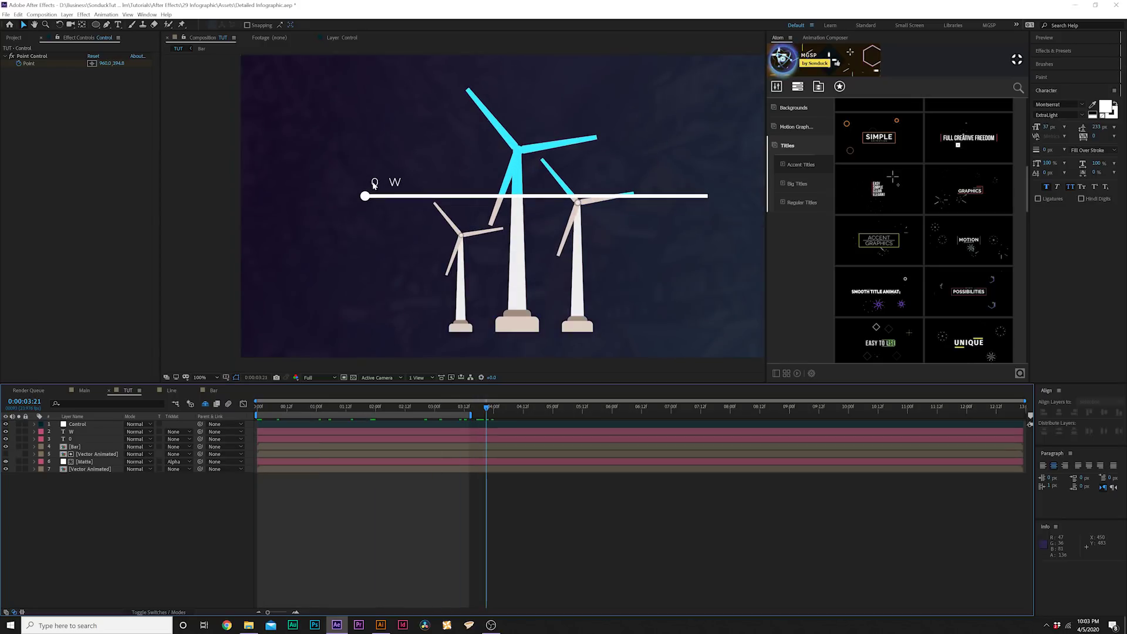
Add a Slider Control effect at 0.00 to the Control layer beside its Point Control.
{"action": "left_click", "coordinate": [80, 440]}
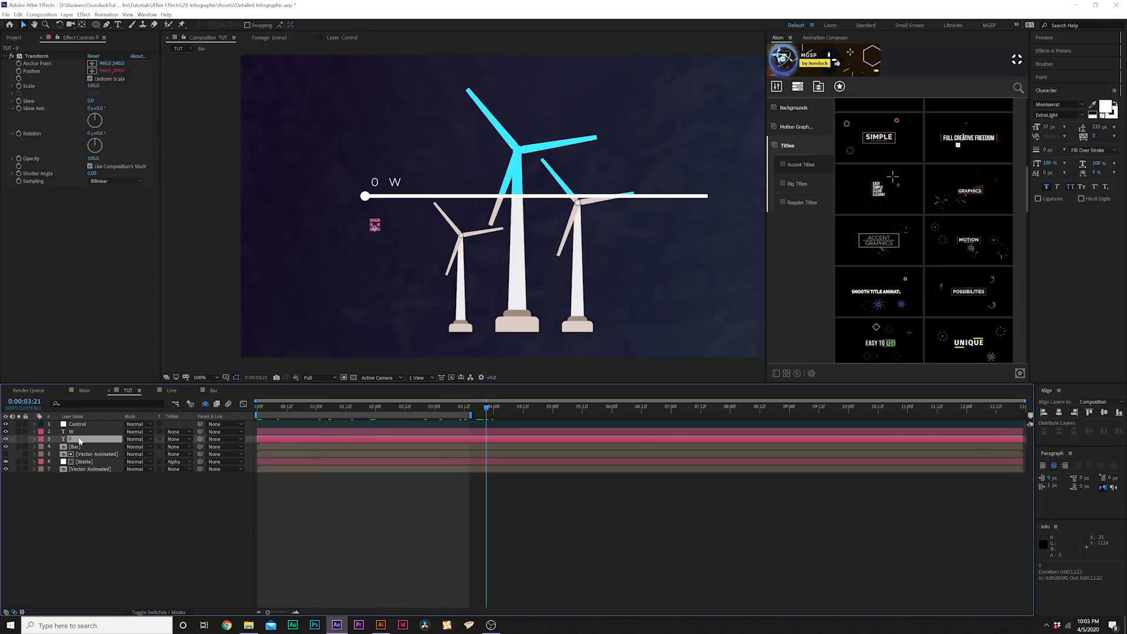
{"action": "left_click", "coordinate": [34, 440]}
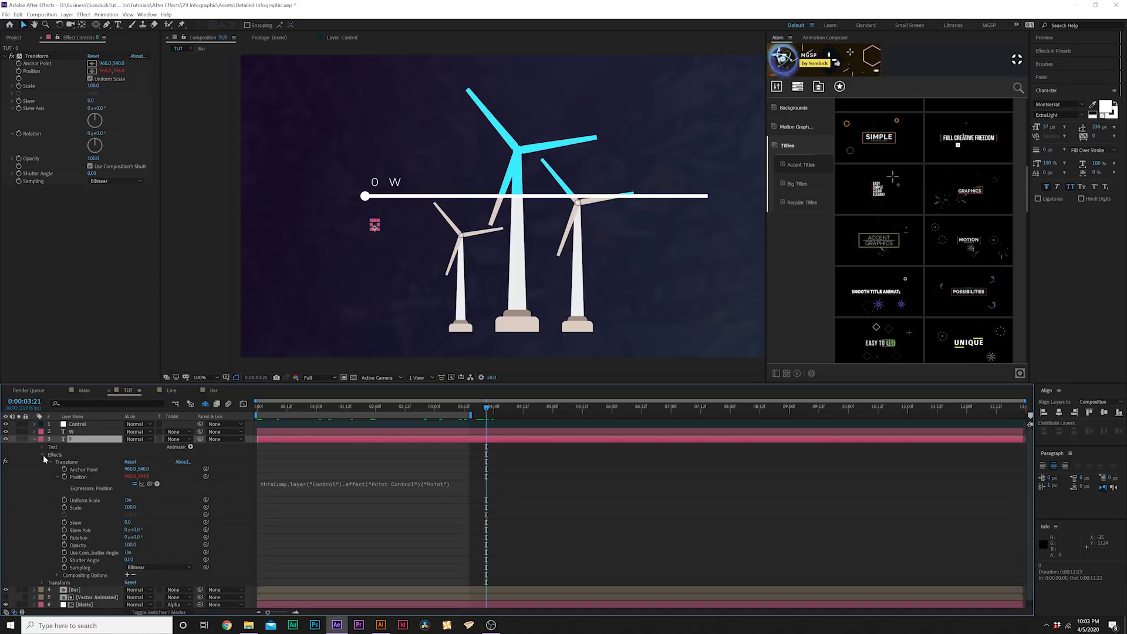
{"action": "left_click", "coordinate": [34, 439]}
{"action": "left_click", "coordinate": [71, 425]}
{"action": "left_click", "coordinate": [83, 14]}
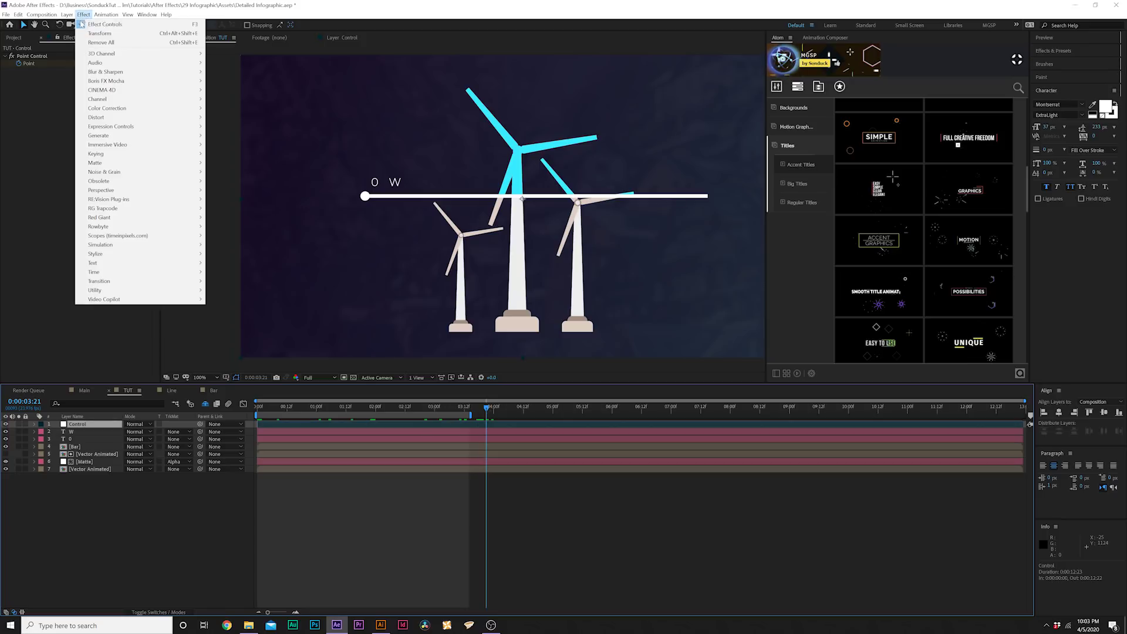
{"action": "mouse_move", "coordinate": [188, 126]}
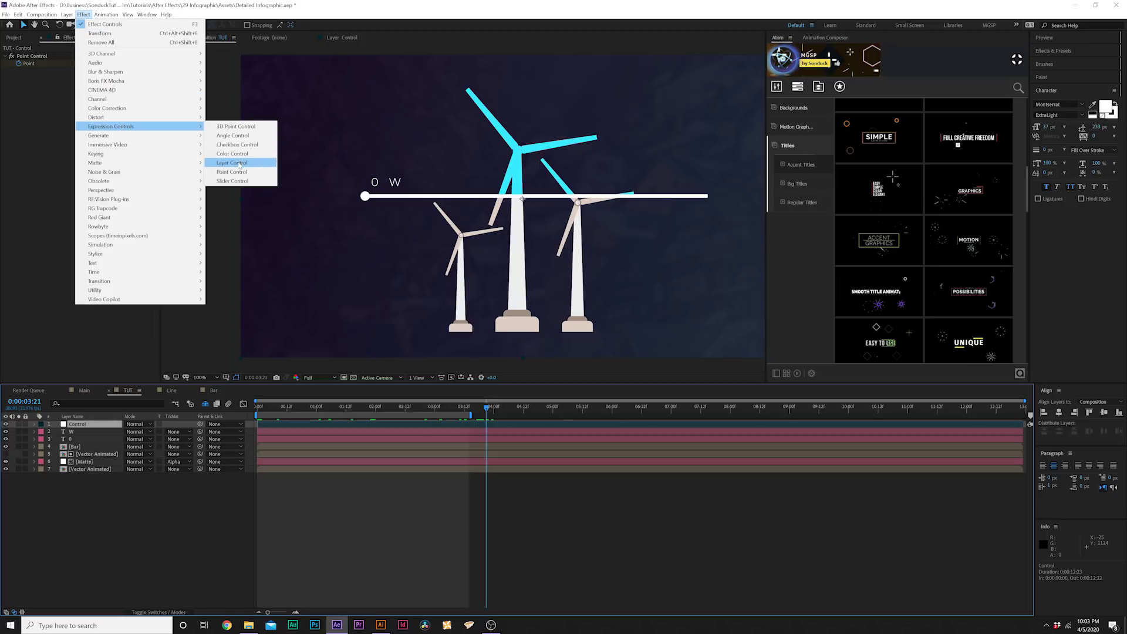
{"action": "left_click", "coordinate": [235, 181]}
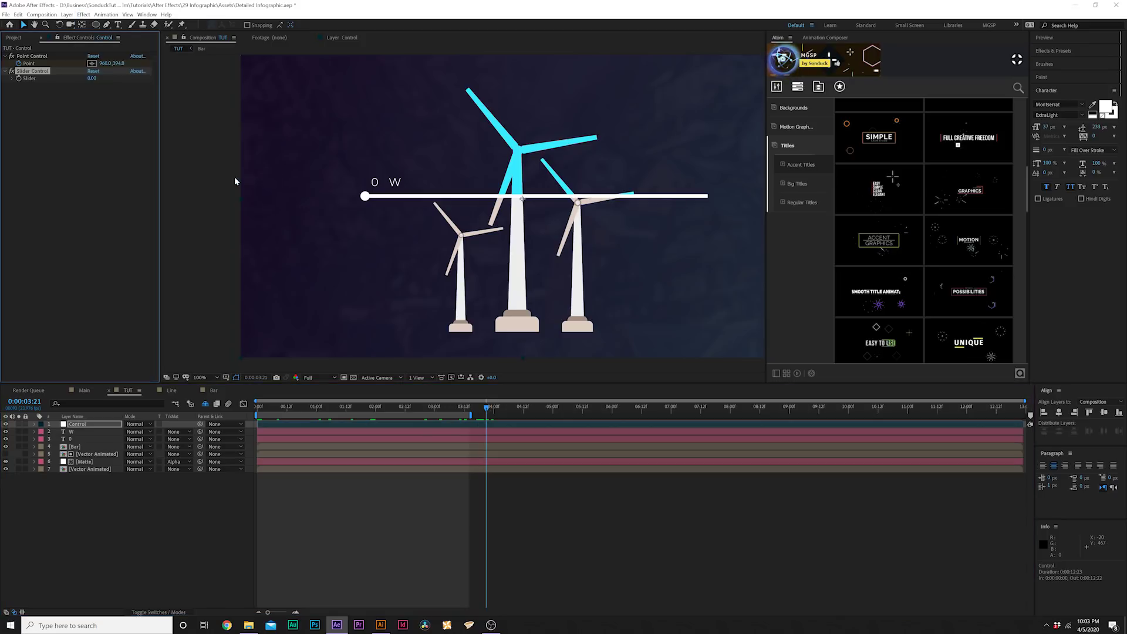
{"action": "left_click", "coordinate": [71, 440]}
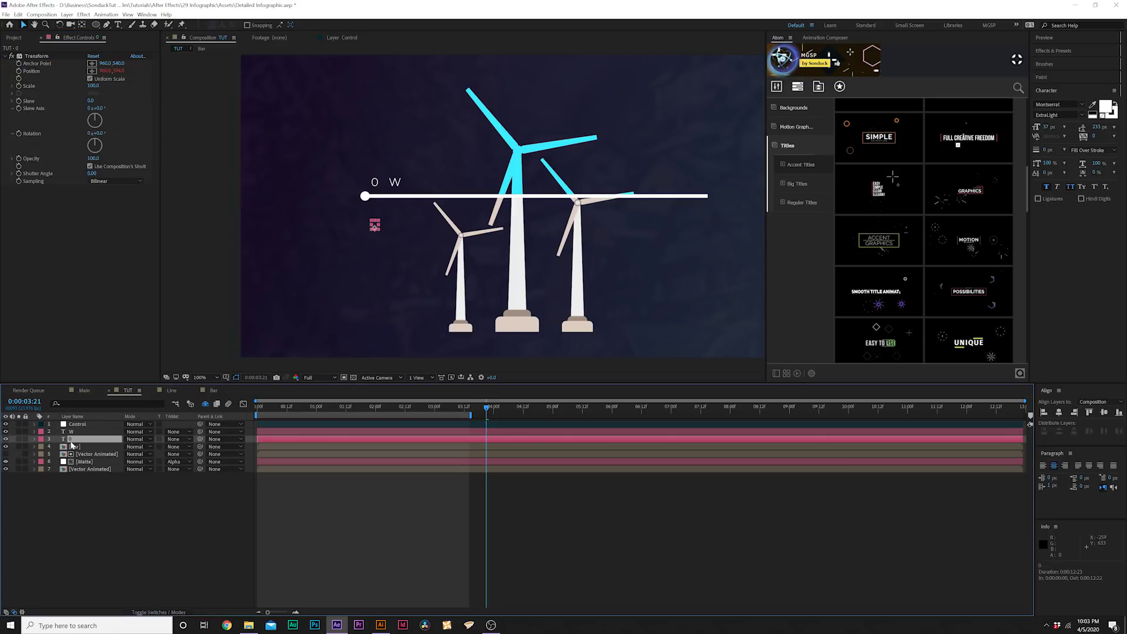
Pick-whip the 0 layer's Source Text expression to Control's Slider, then place the caret before thisComp.
{"action": "left_click", "coordinate": [33, 438]}
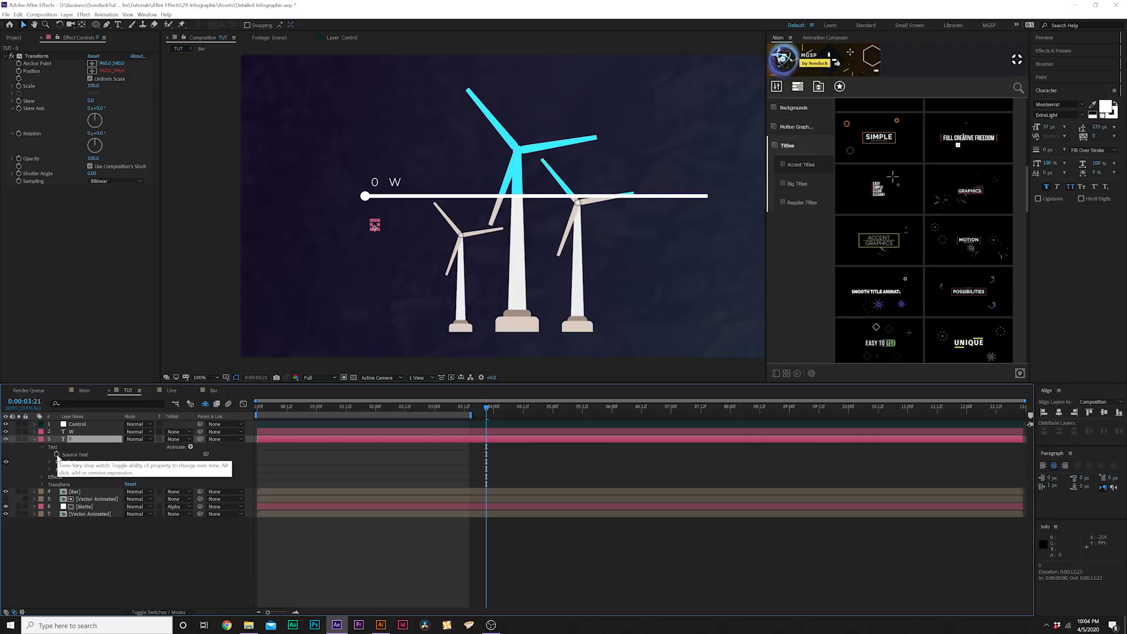
{"action": "left_click", "coordinate": [42, 448]}
{"action": "left_click", "coordinate": [42, 447]}
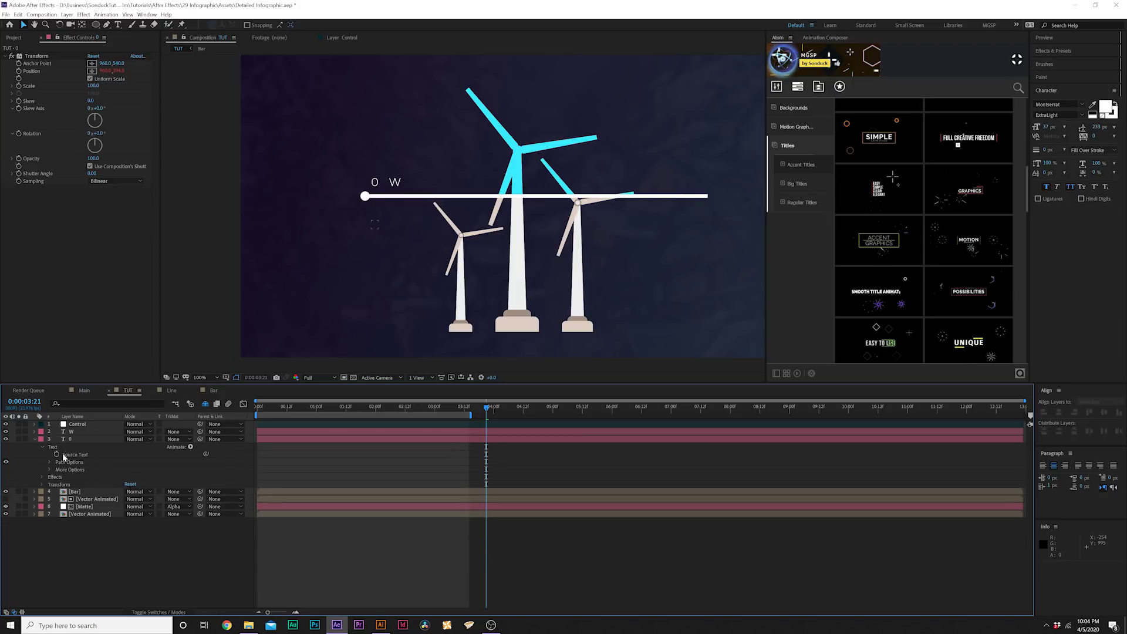
{"action": "left_click", "coordinate": [57, 455], "text": "alt"}
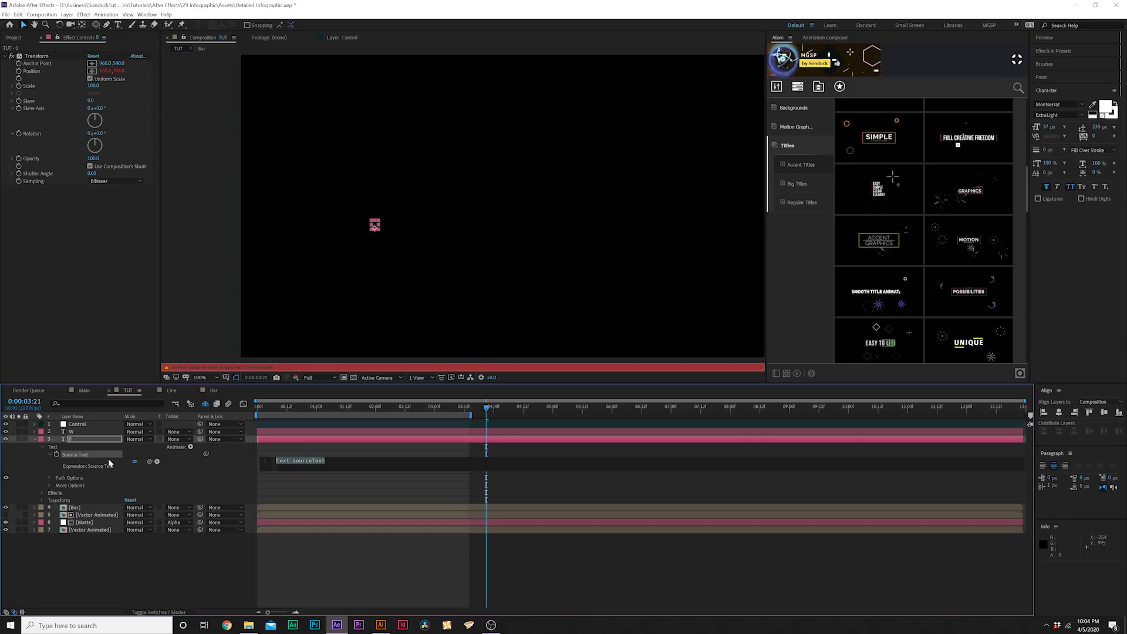
{"action": "left_click", "coordinate": [71, 425]}
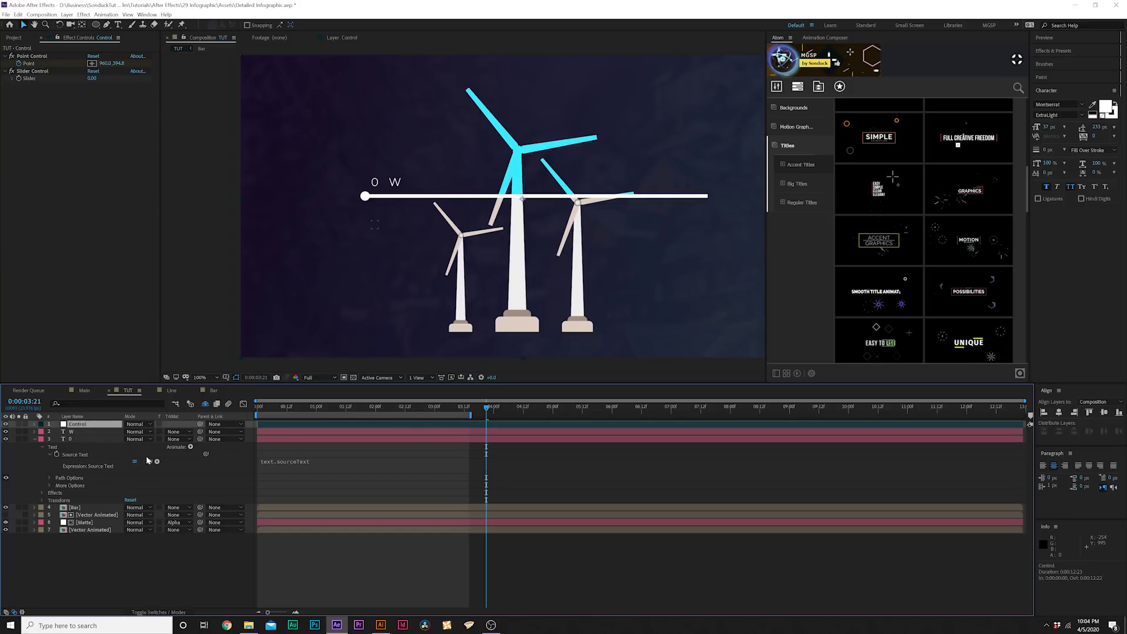
{"action": "left_click_drag", "start_coordinate": [127, 447], "coordinate": [26, 82]}
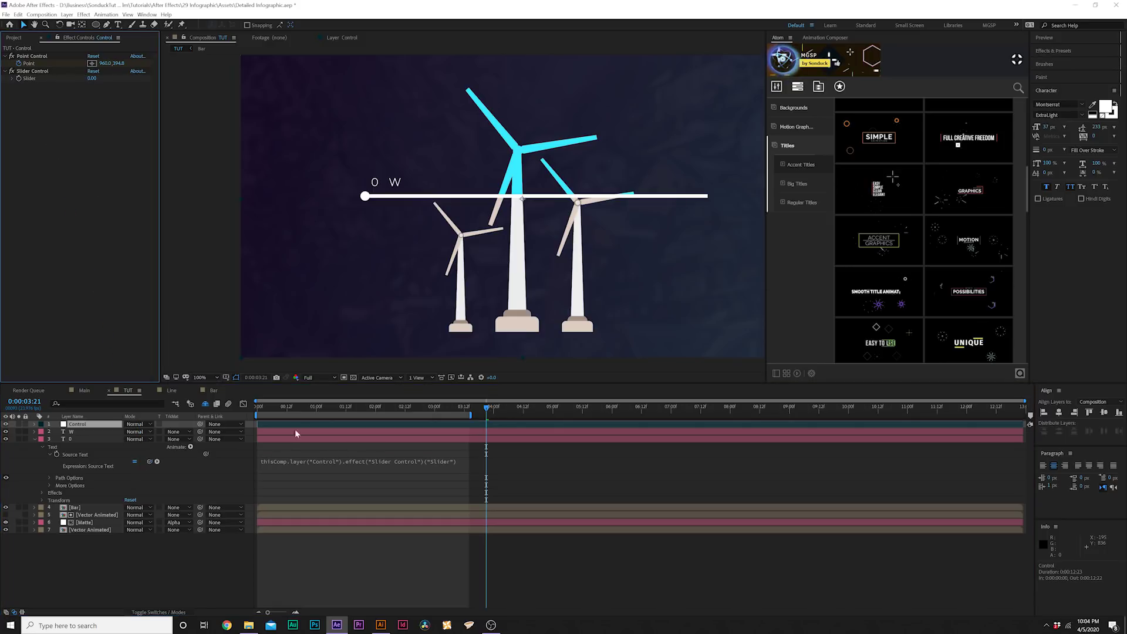
{"action": "left_click", "coordinate": [264, 462]}
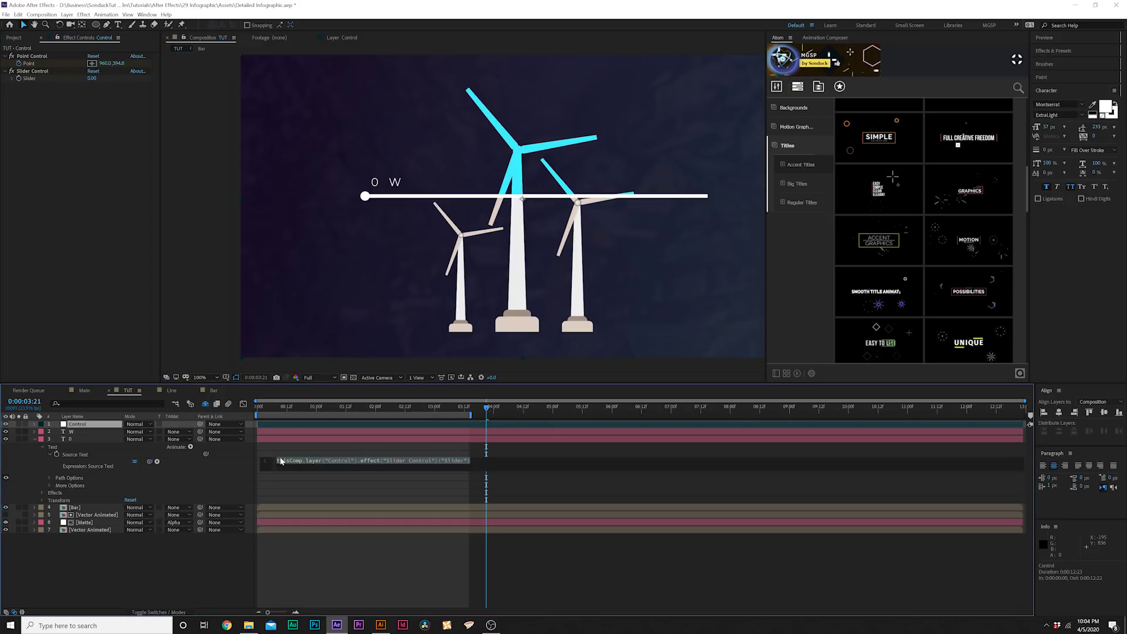
{"action": "left_click", "coordinate": [280, 462]}
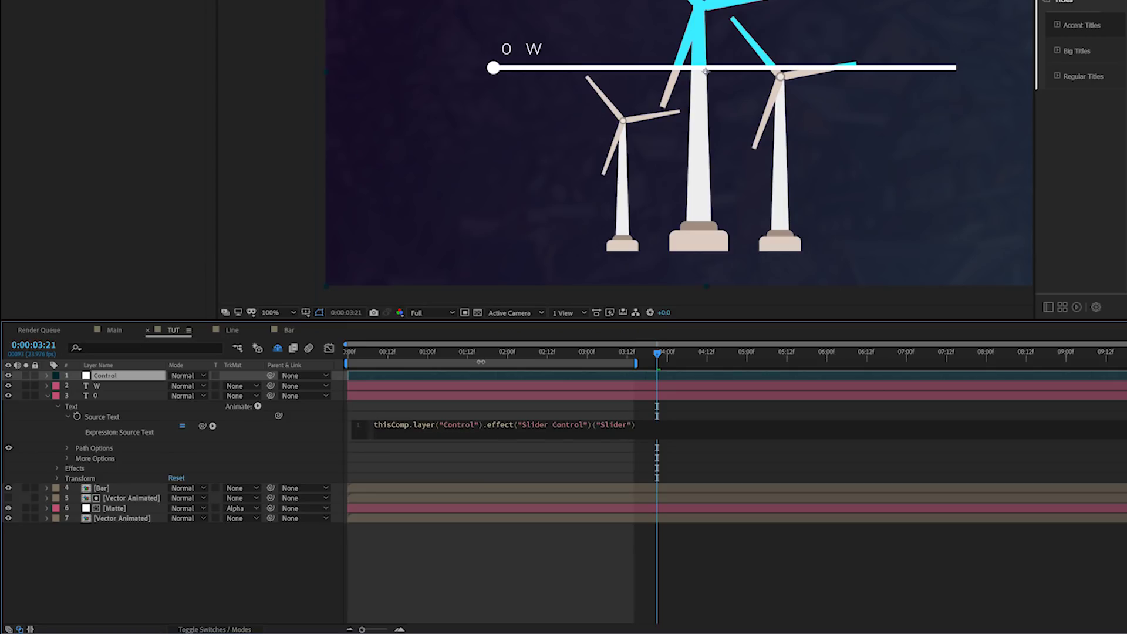
Wrap the Source Text expression in Math.round( ) and commit it.
{"action": "type", "text": "Math"}
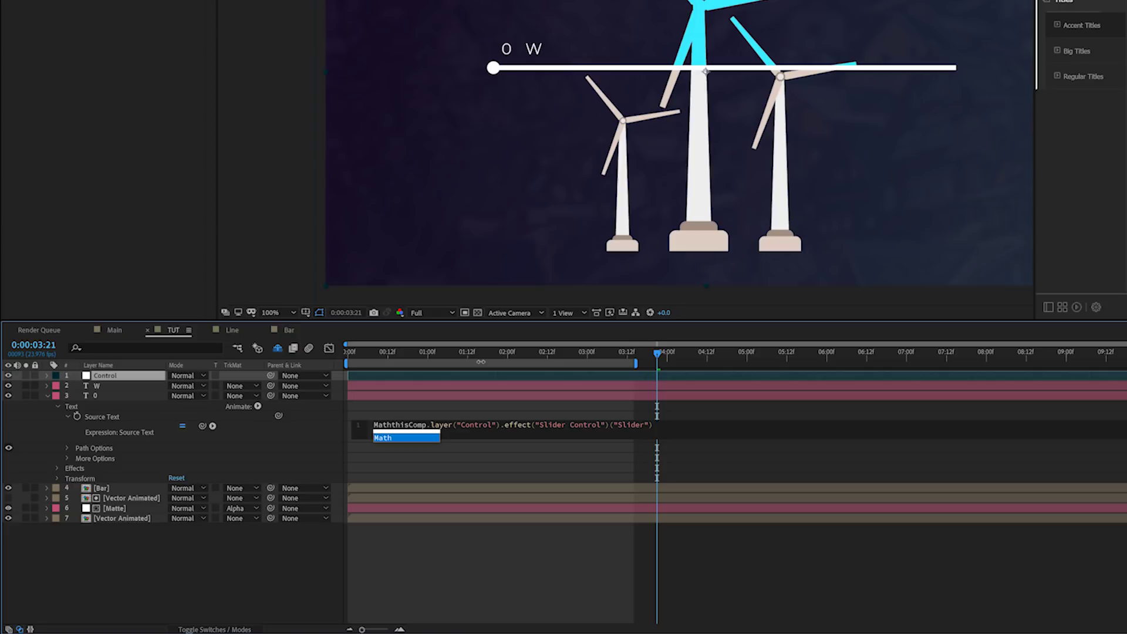
{"action": "type", "text": ".round"}
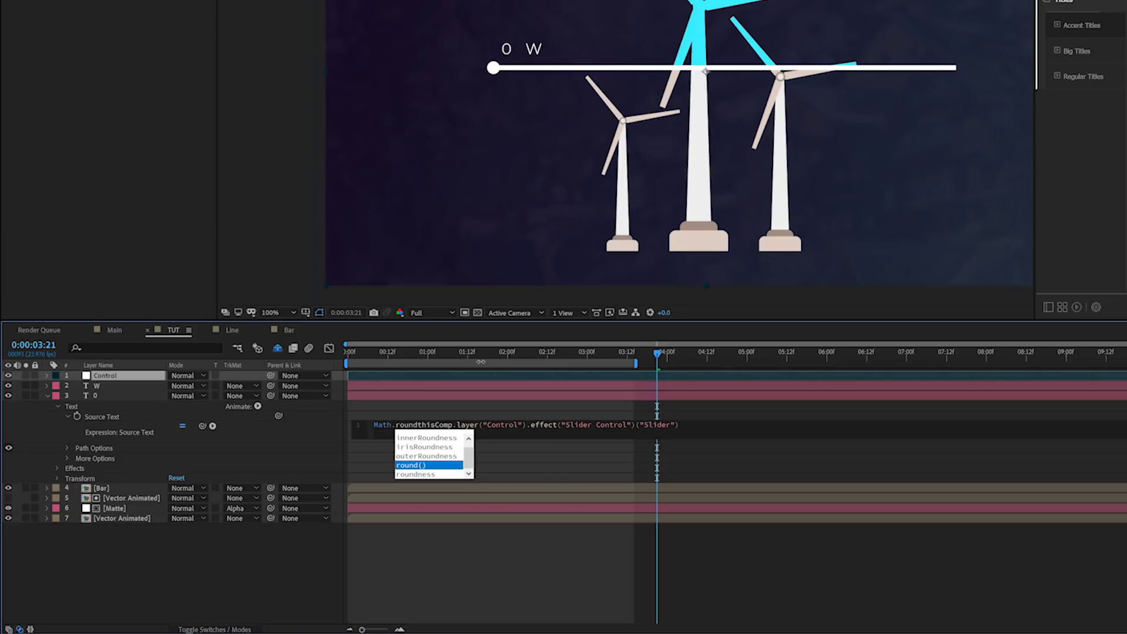
{"action": "key", "text": "Return"}
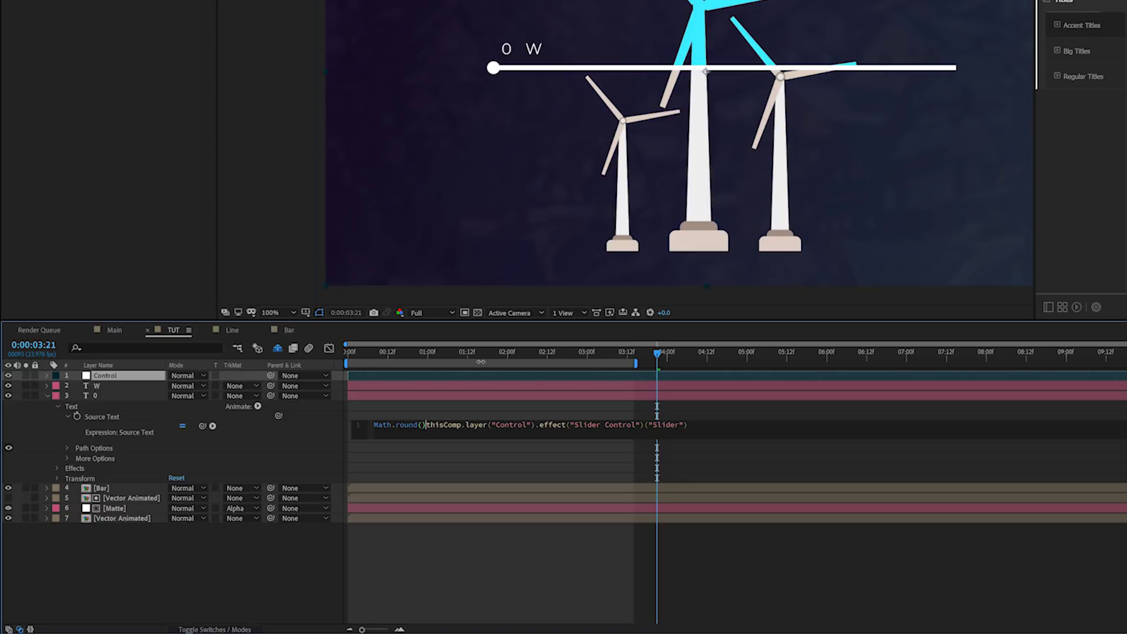
{"action": "key", "text": "BackSpace"}
{"action": "key", "text": "BackSpace"}
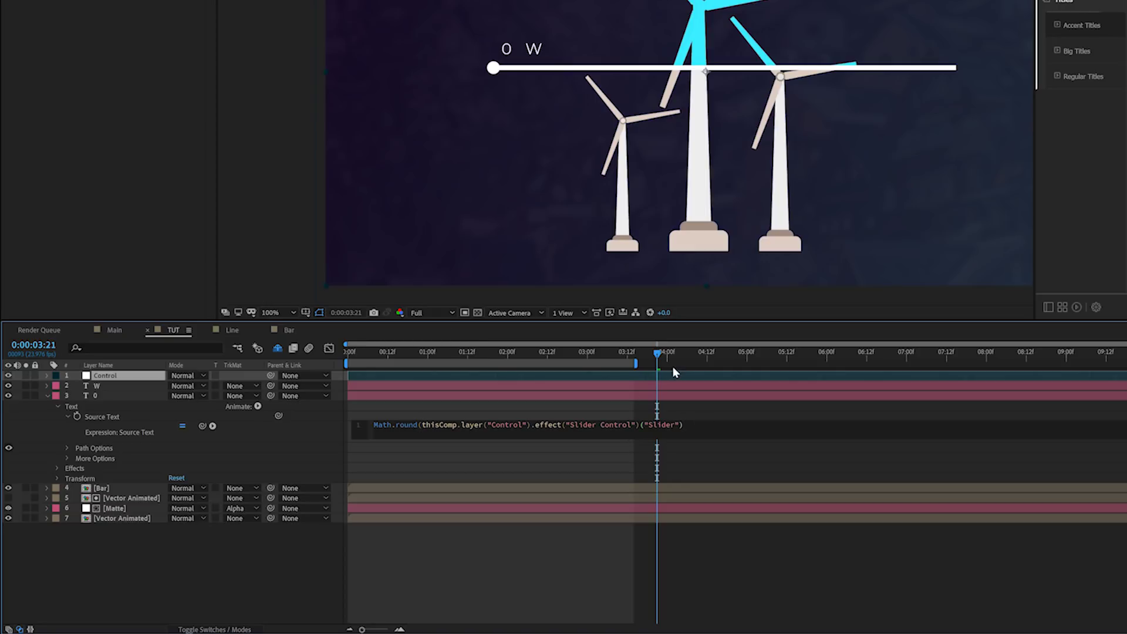
{"action": "type", "text": ")"}
{"action": "left_click", "coordinate": [482, 461]}
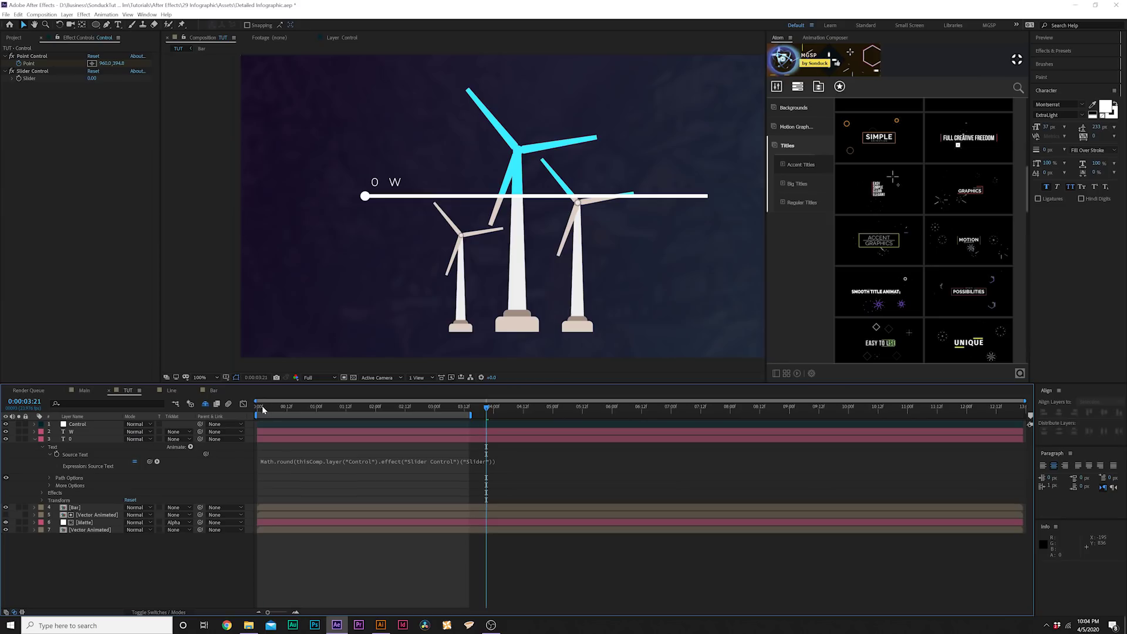
Keyframe the Slider from 0 at 0:00 to 1601 at 3:23.
{"action": "left_click", "coordinate": [354, 352]}
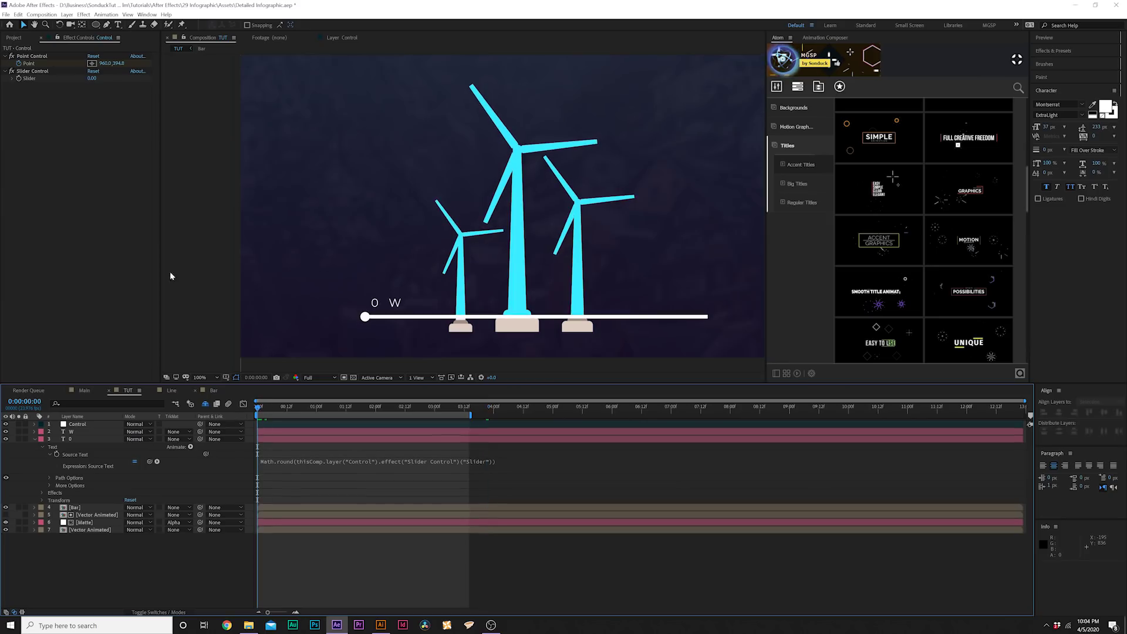
{"action": "left_click", "coordinate": [18, 83]}
{"action": "left_click", "coordinate": [495, 411]}
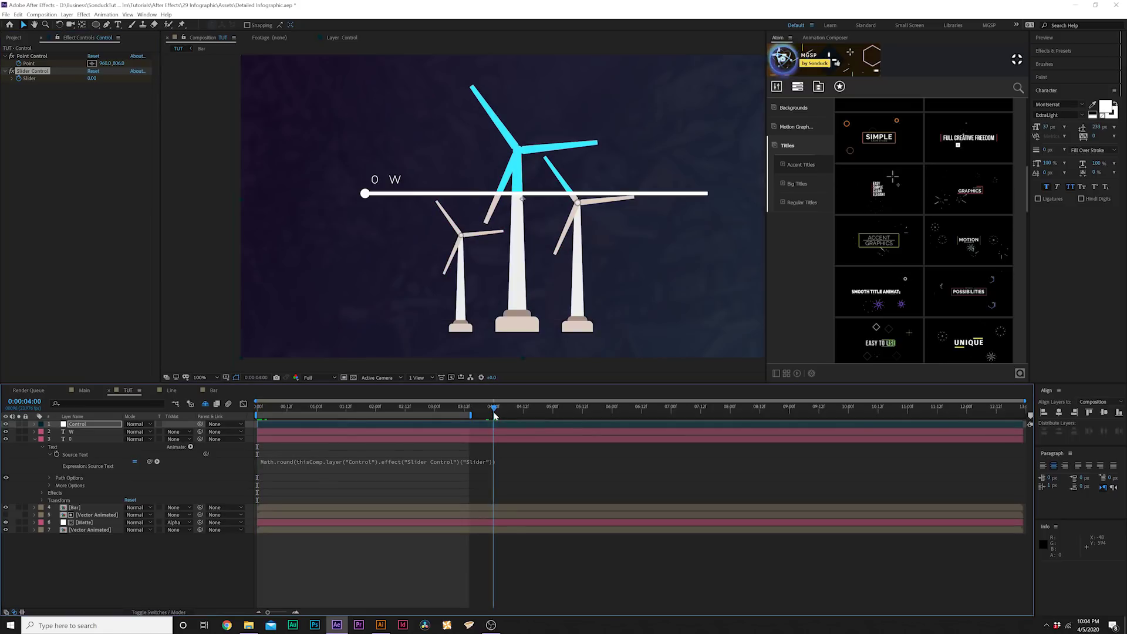
{"action": "key", "text": "u"}
{"action": "left_click_drag", "start_coordinate": [495, 411], "coordinate": [492, 411]}
{"action": "left_click_drag", "start_coordinate": [92, 79], "coordinate": [144, 84]}
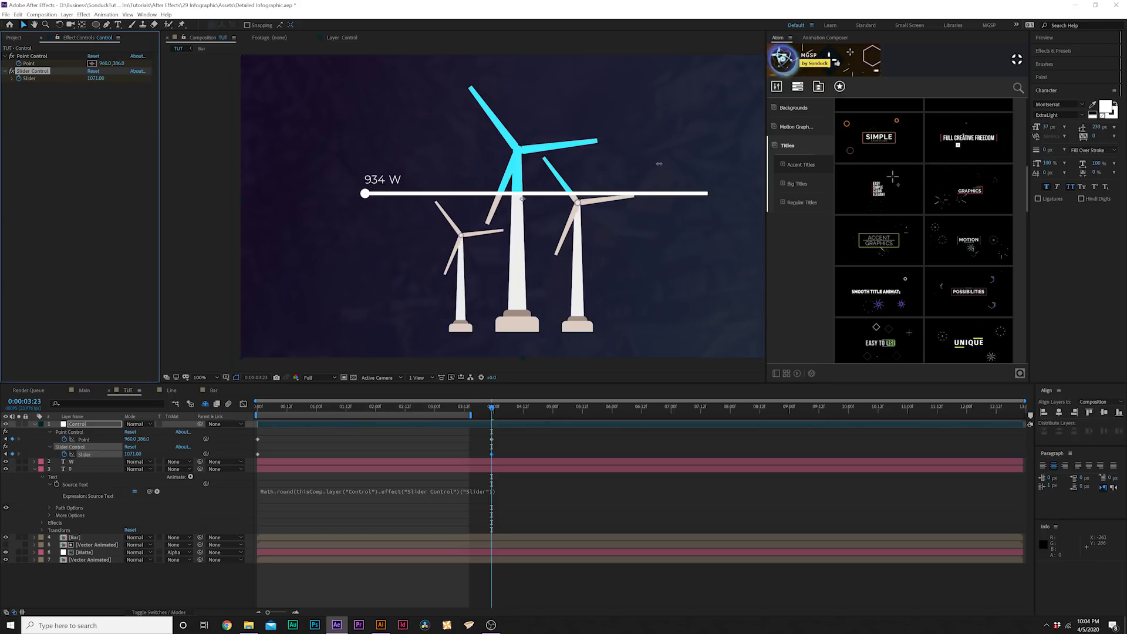
{"action": "left_click_drag", "start_coordinate": [133, 454], "coordinate": [239, 453]}
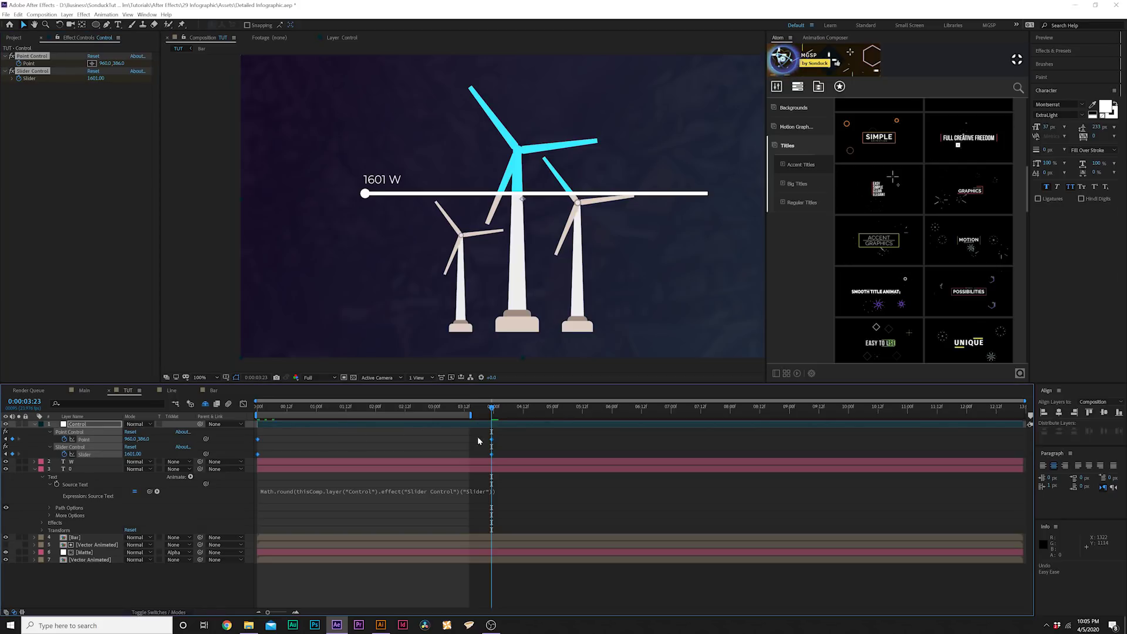
Select the Point and Slider keyframes, collapse the Control layer and preview the counter.
{"action": "left_click_drag", "start_coordinate": [520, 437], "coordinate": [236, 461]}
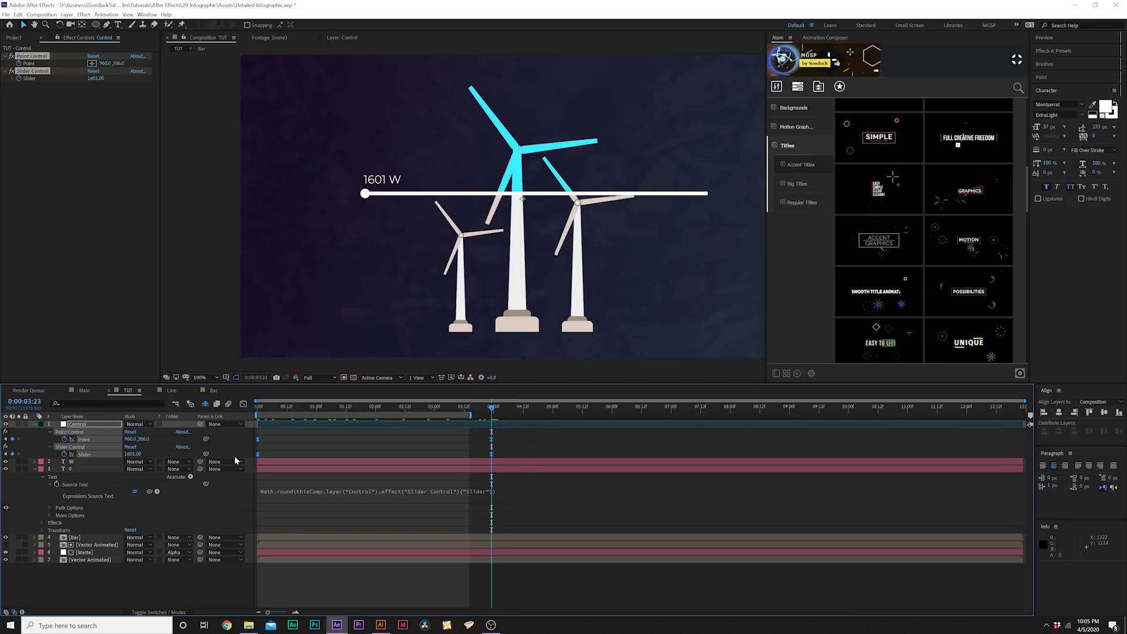
{"action": "key", "text": "u"}
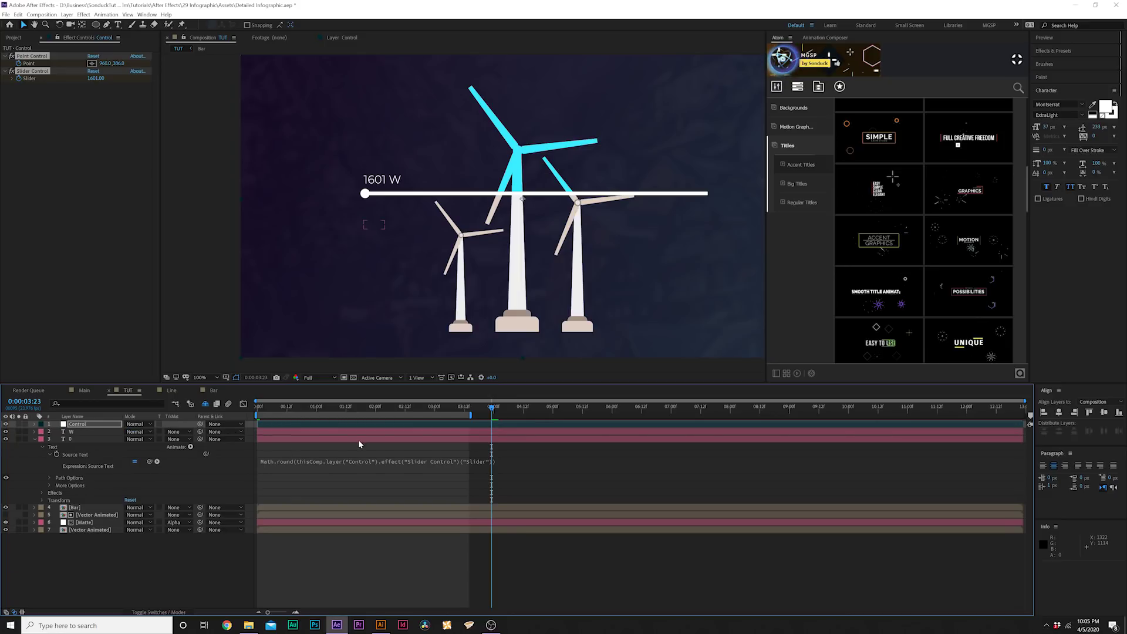
{"action": "key", "text": "space"}
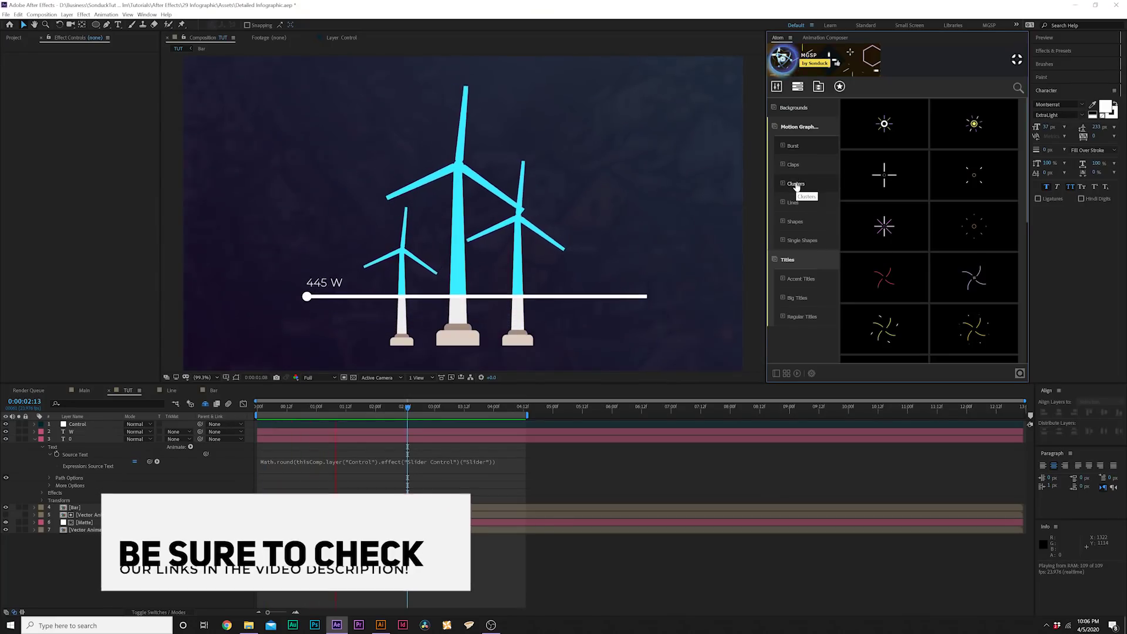
Apply the Cluster 27 burst preset from the Atom panel's Clusters category.
{"action": "left_click", "coordinate": [797, 184]}
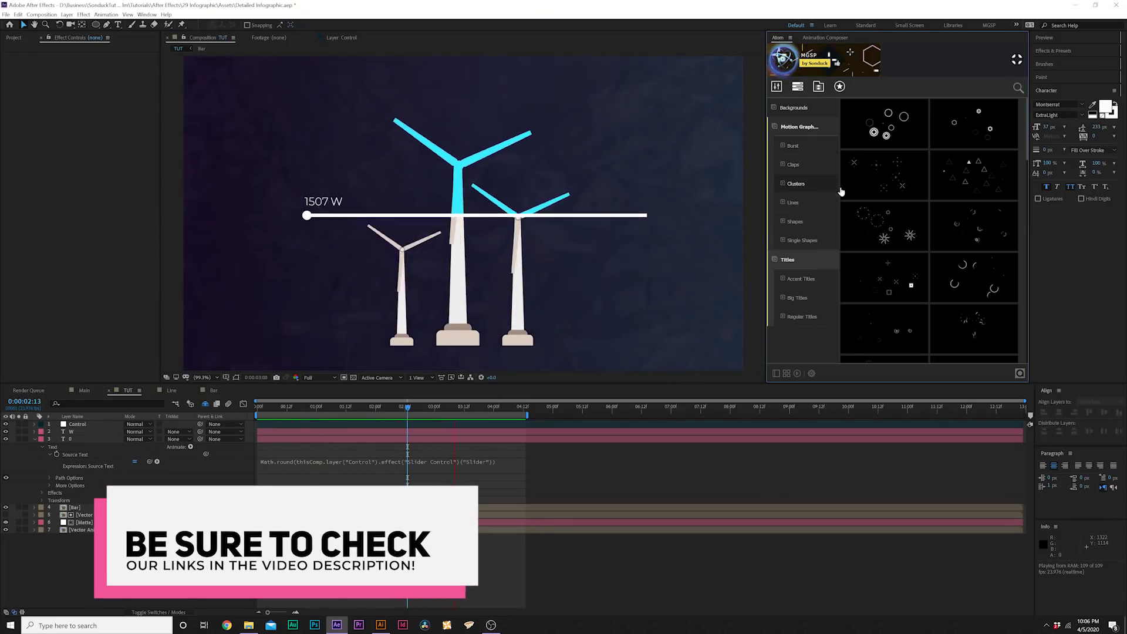
{"action": "scroll", "coordinate": [881, 252], "scroll_direction": "down", "scroll_amount": 5}
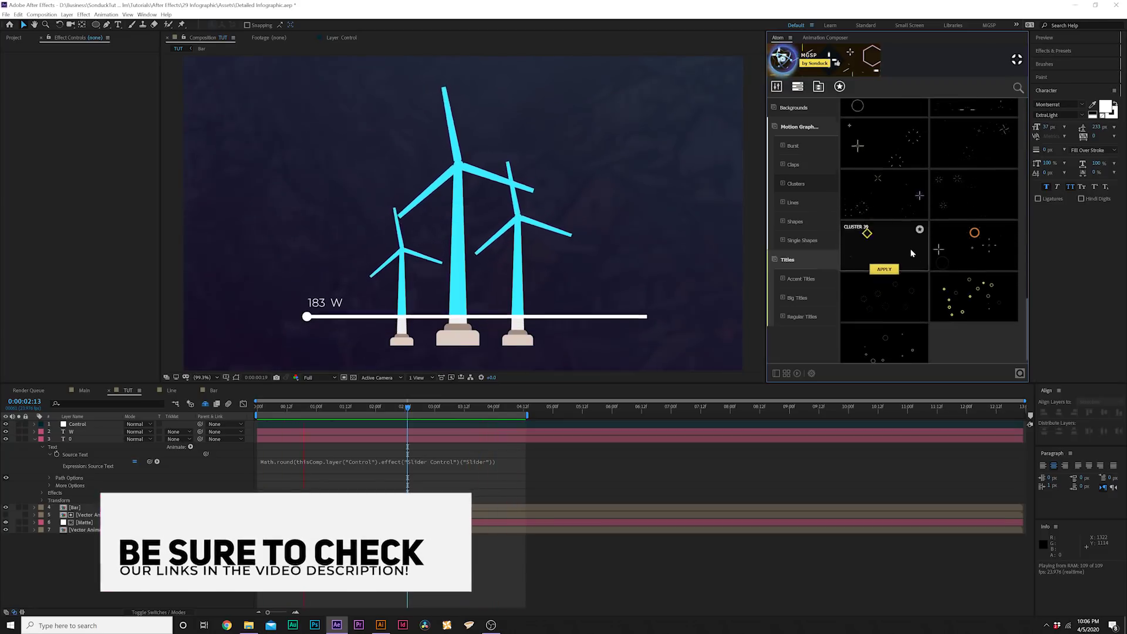
{"action": "scroll", "coordinate": [893, 238], "scroll_direction": "up", "scroll_amount": 3}
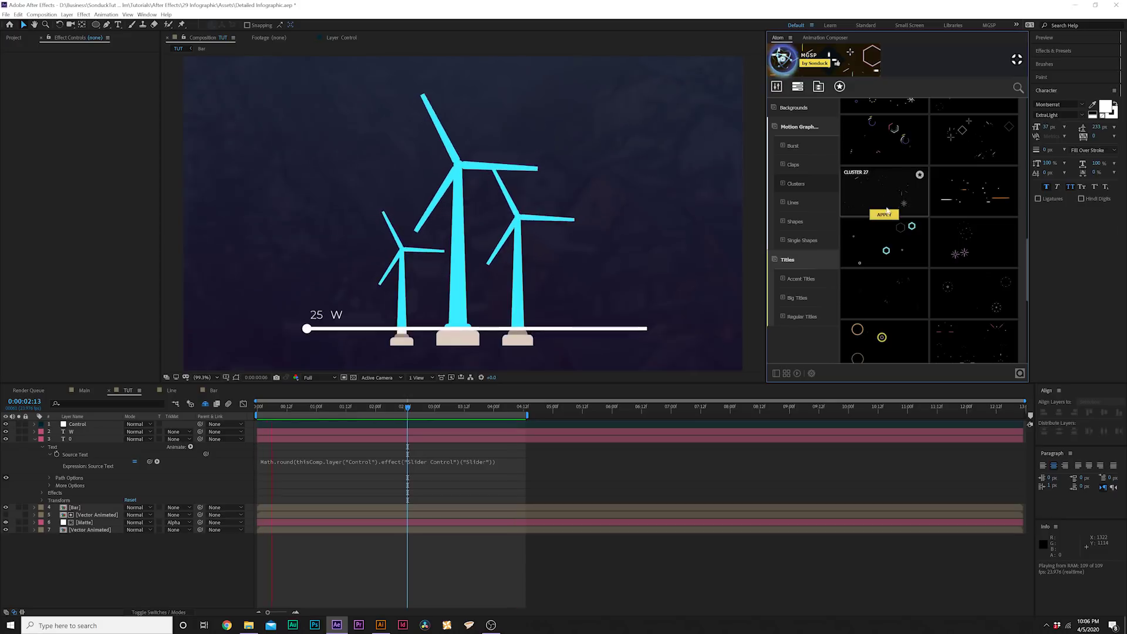
{"action": "left_click", "coordinate": [886, 215]}
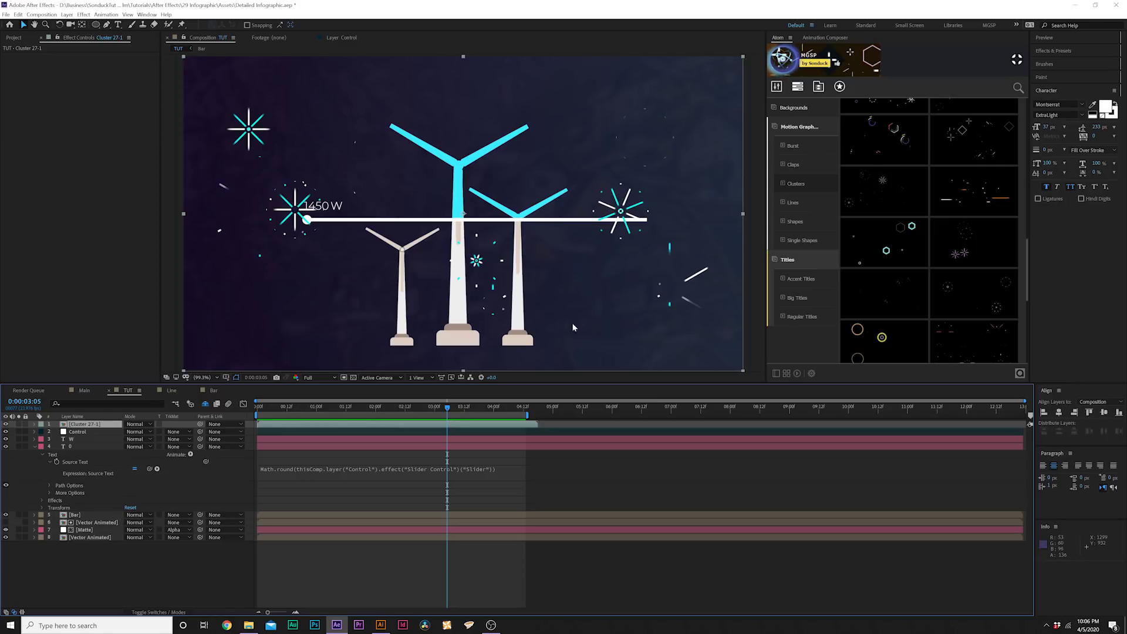
In Cluster 27-1's Line Burst 7, change Color 2 to CCFF00, then go back to TUT.
{"action": "double_click", "coordinate": [74, 425]}
{"action": "double_click", "coordinate": [83, 453]}
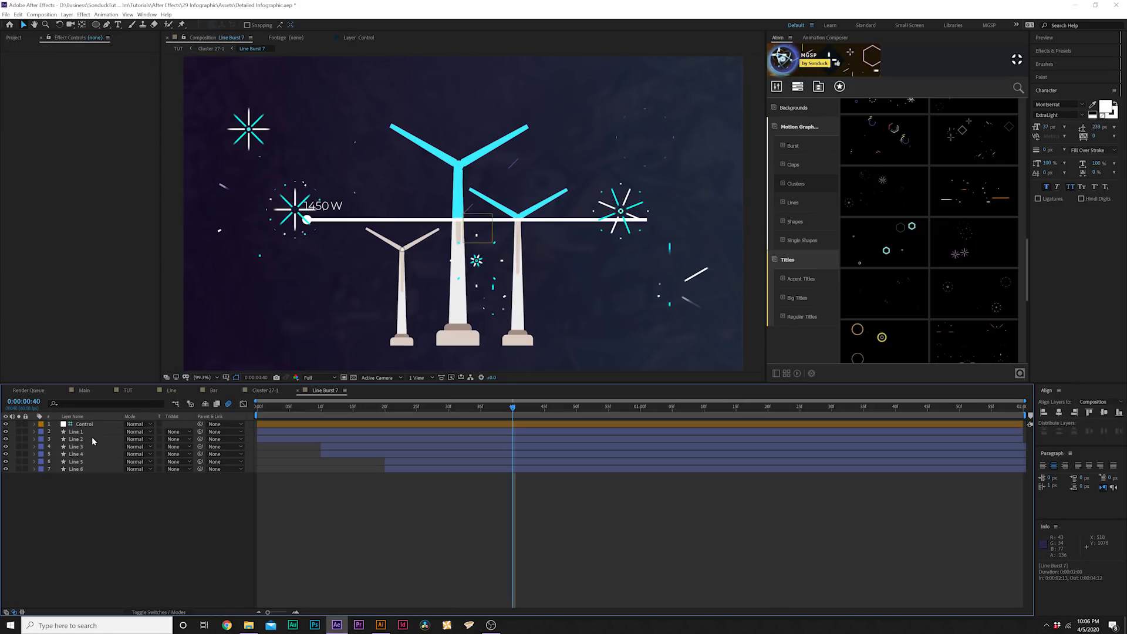
{"action": "left_click", "coordinate": [77, 424]}
{"action": "left_click", "coordinate": [90, 93]}
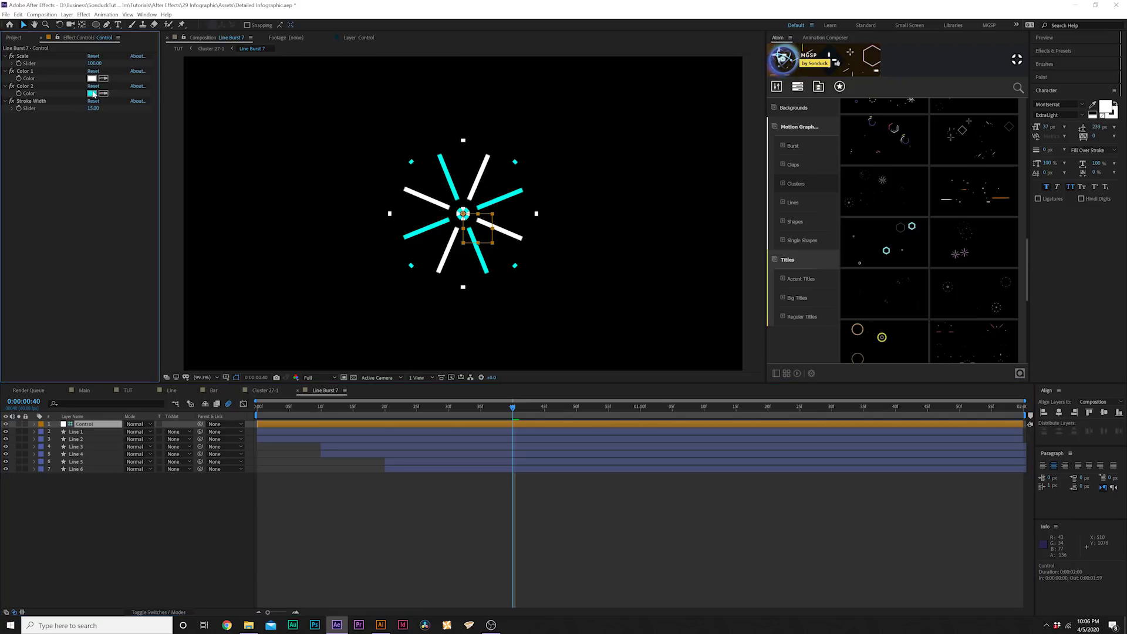
{"action": "left_click", "coordinate": [613, 364]}
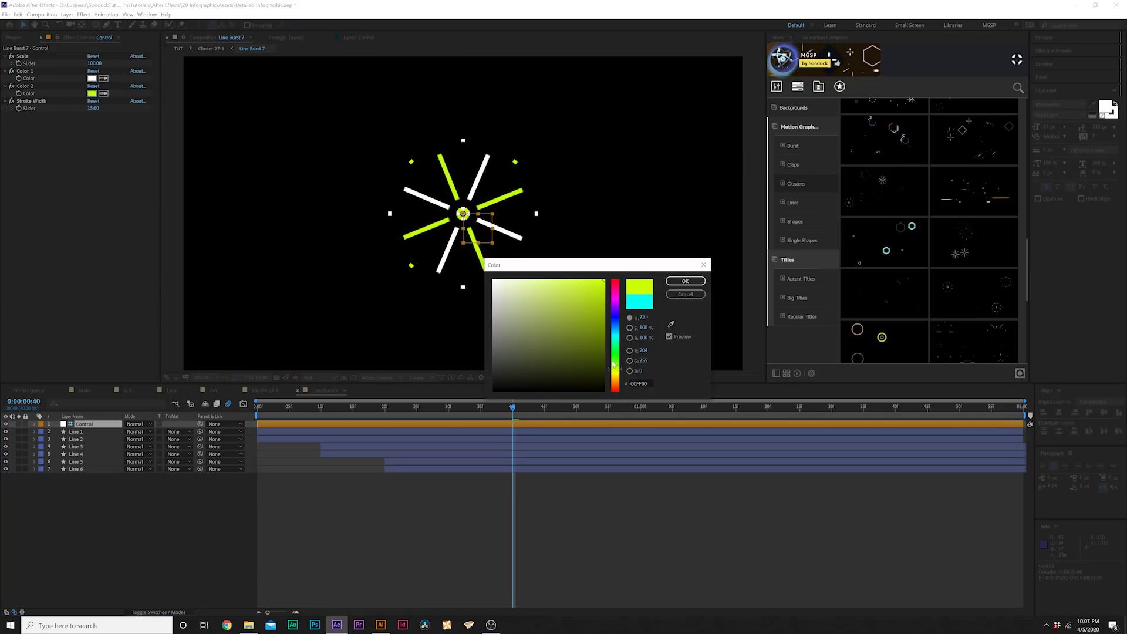
{"action": "left_click", "coordinate": [673, 286]}
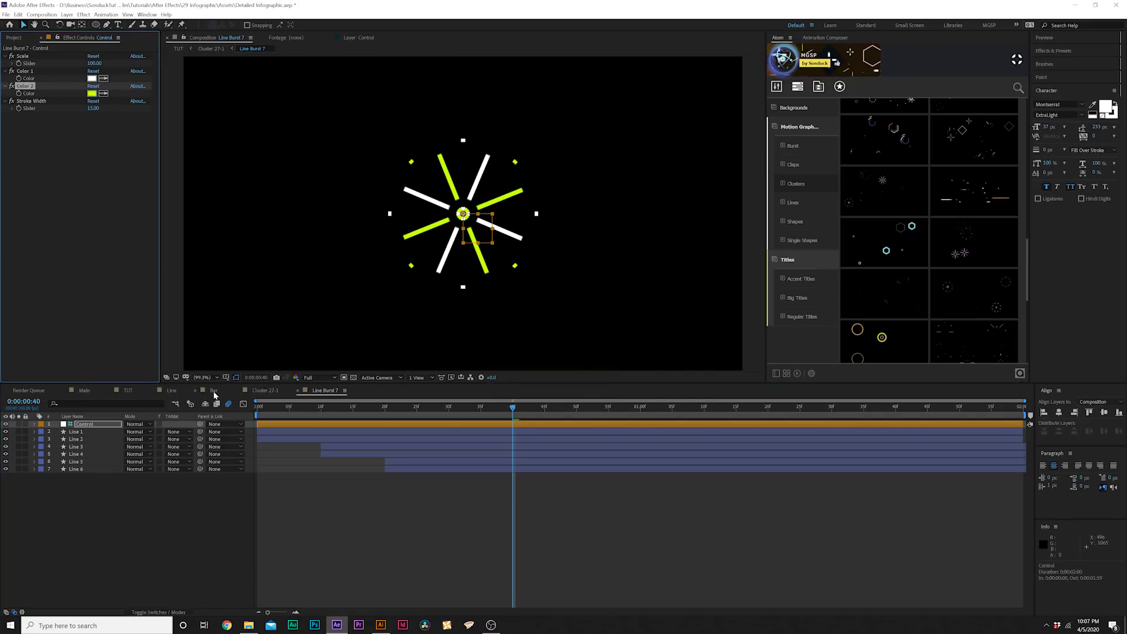
{"action": "left_click", "coordinate": [139, 391]}
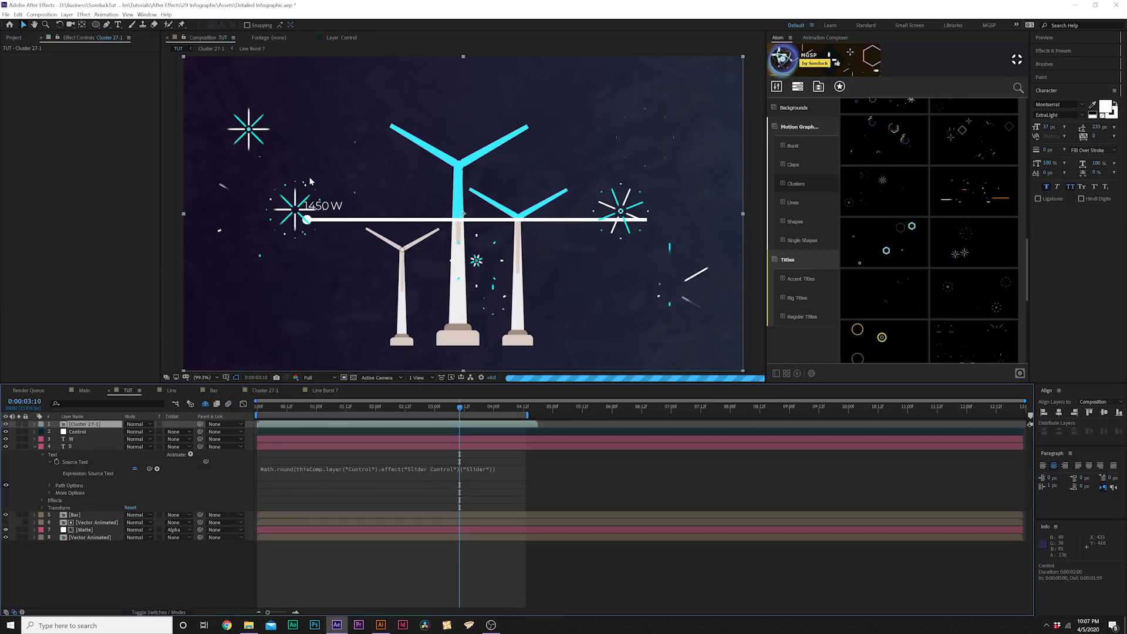
Expand the Atom Backgrounds presets and scroll through their thumbnails.
{"action": "left_click", "coordinate": [794, 108]}
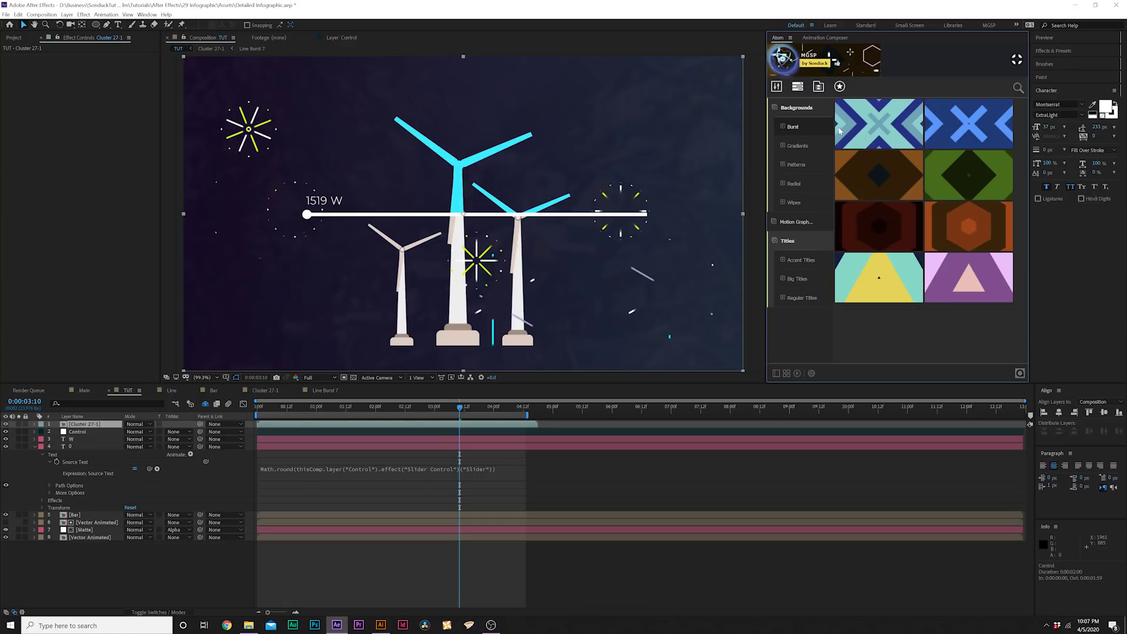
{"action": "mouse_move", "coordinate": [850, 134]}
{"action": "scroll", "coordinate": [869, 149], "scroll_direction": "down", "scroll_amount": 10}
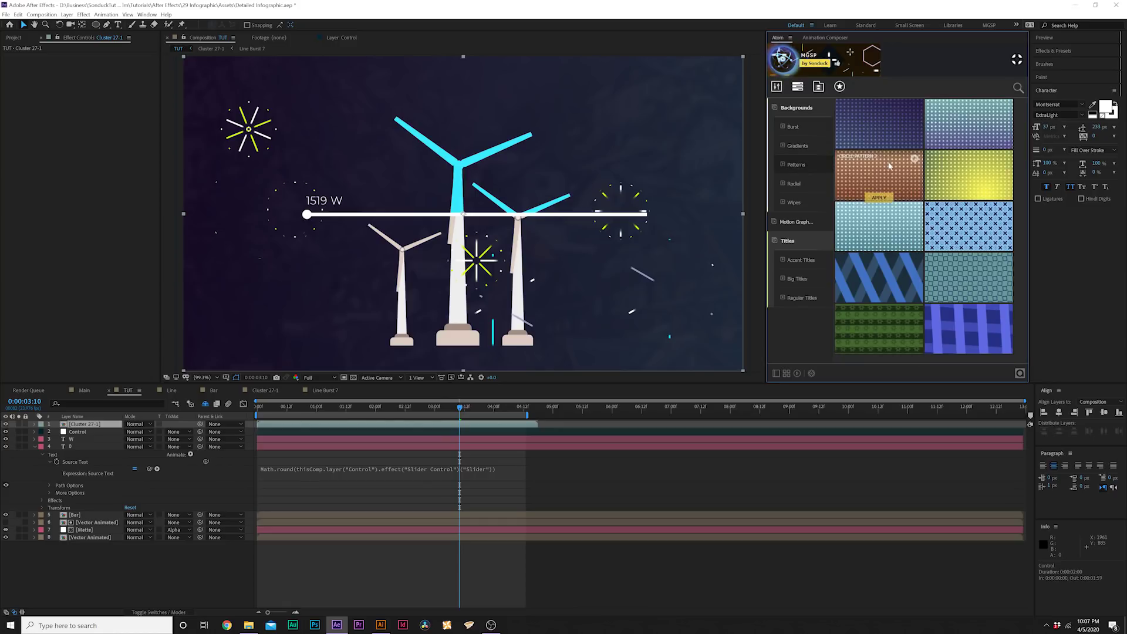
{"action": "scroll", "coordinate": [864, 173], "scroll_direction": "down", "scroll_amount": 3}
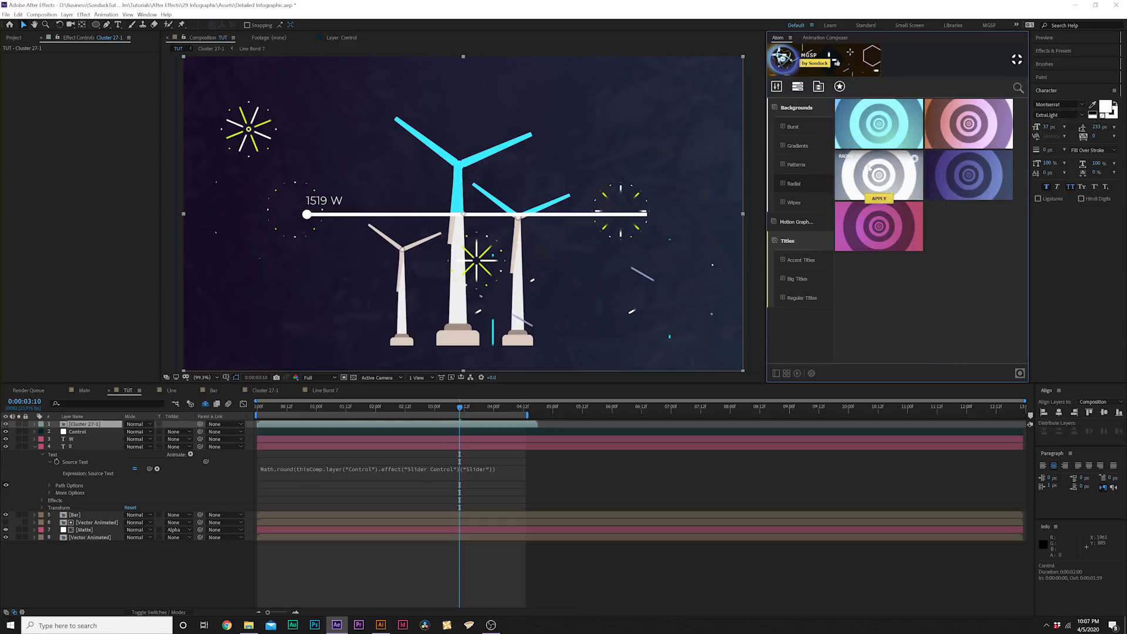
Browse the Titles presets, scrolling past Accent Titles down to Regular Titles.
{"action": "left_click", "coordinate": [795, 108]}
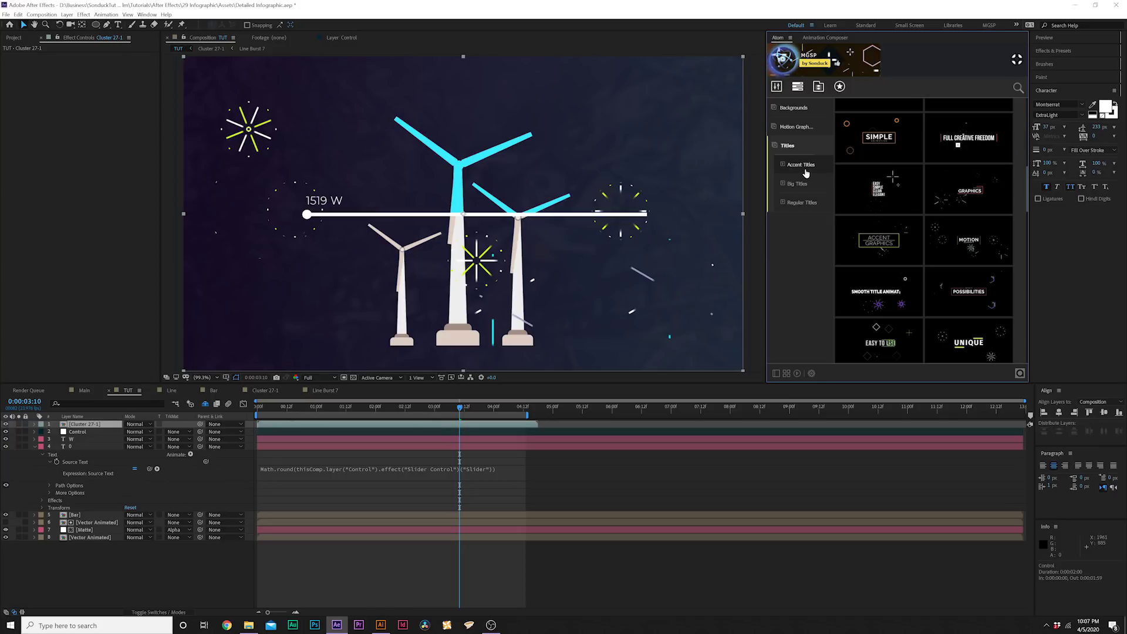
{"action": "mouse_move", "coordinate": [857, 150]}
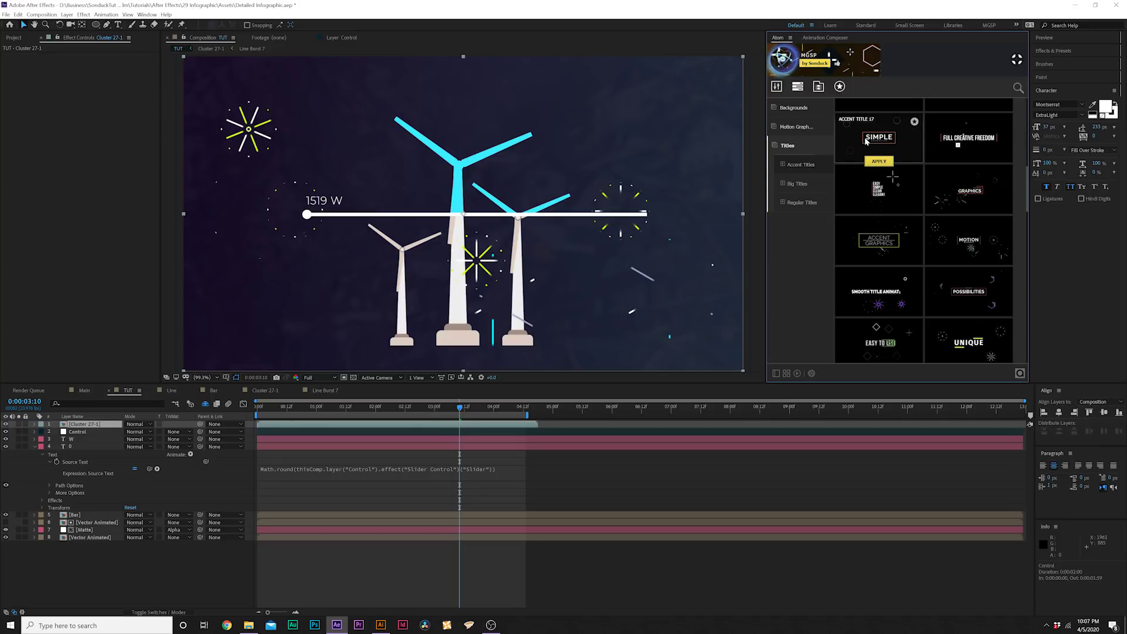
{"action": "scroll", "coordinate": [874, 171], "scroll_direction": "down", "scroll_amount": 5}
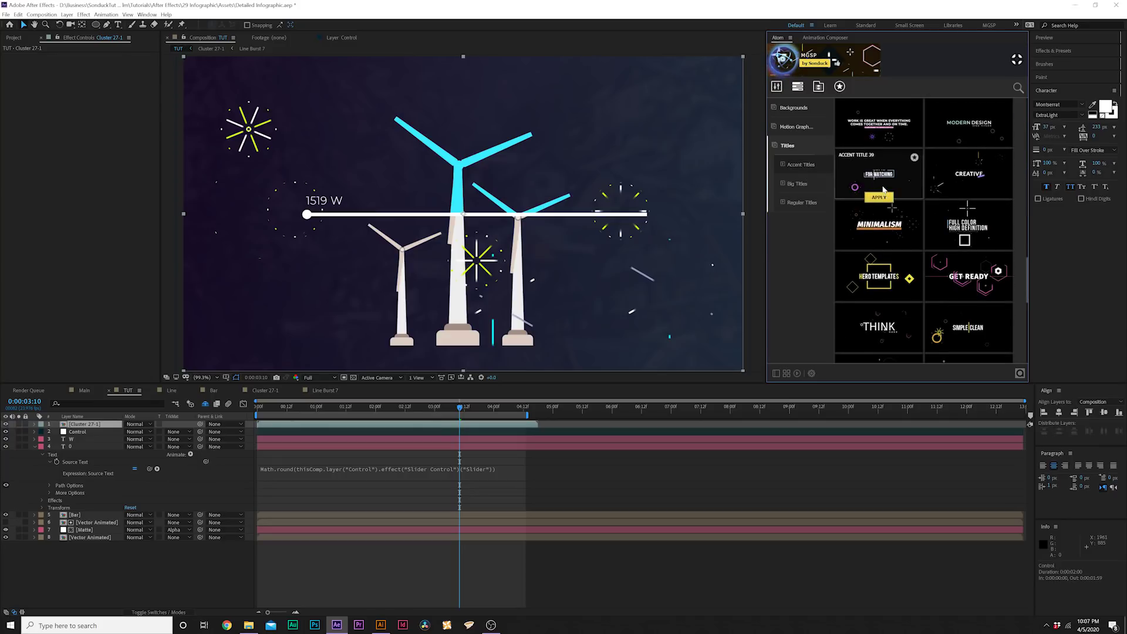
{"action": "scroll", "coordinate": [898, 287], "scroll_direction": "down", "scroll_amount": 10}
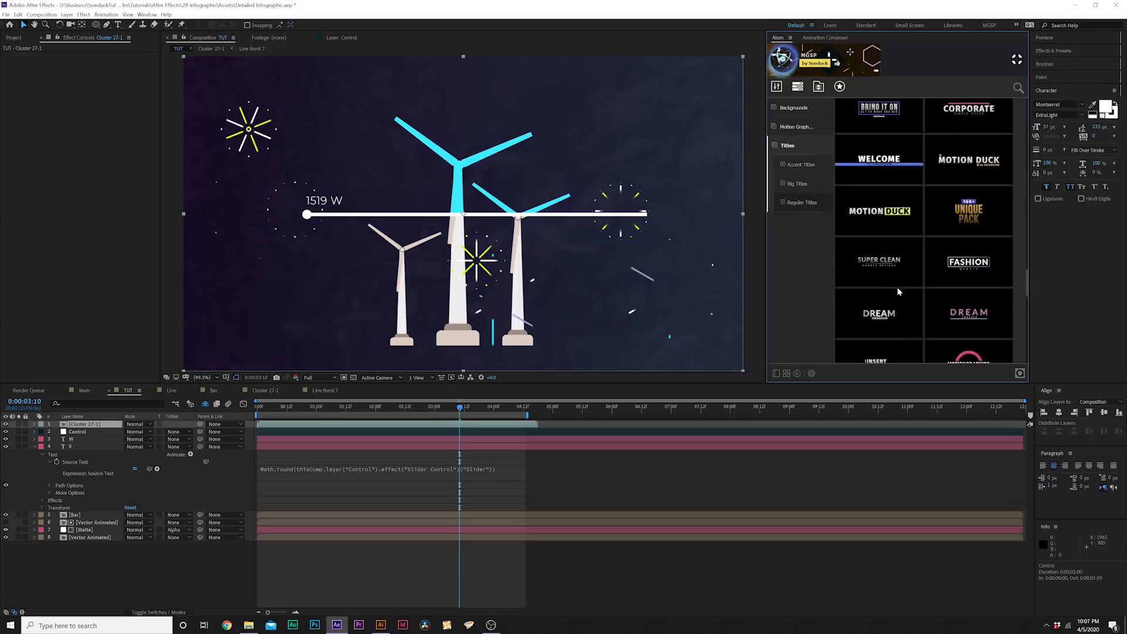